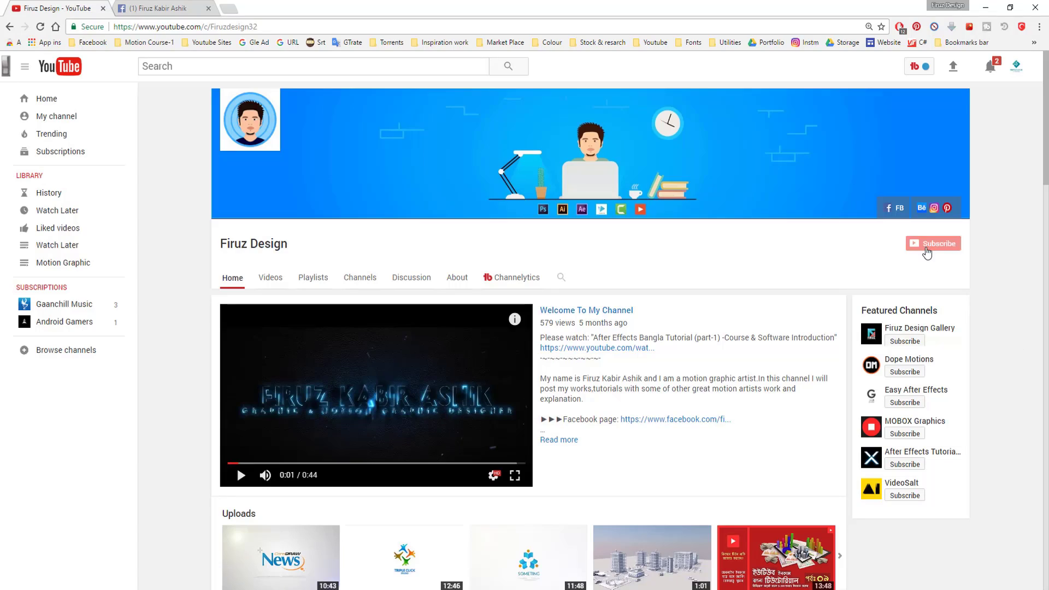
Subscribe to the YouTube channel and save the 'Send me all notifications for this channel' bell setting.
click(927, 249)
click(955, 244)
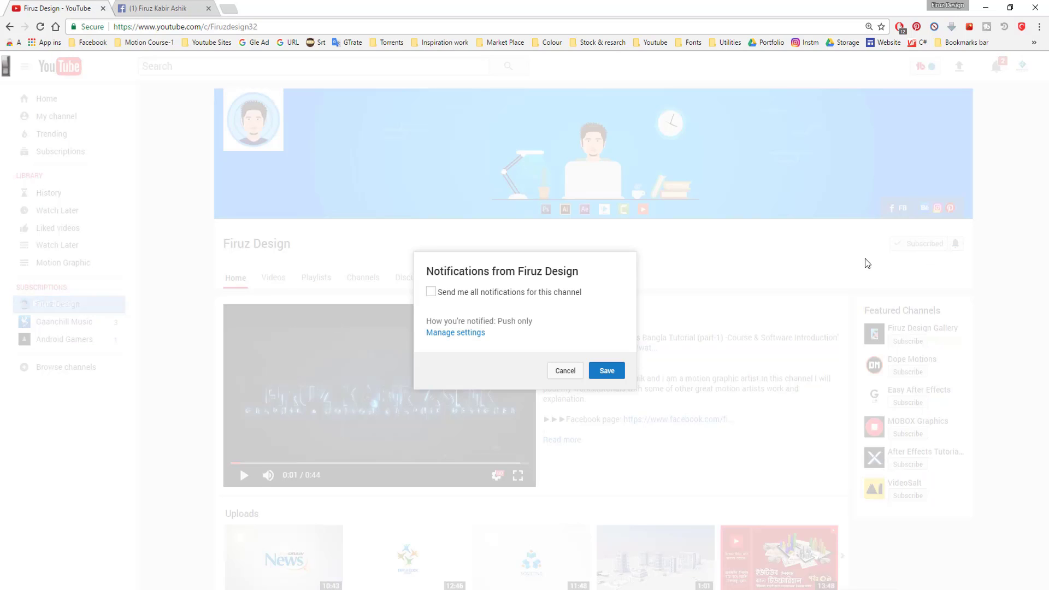
click(464, 295)
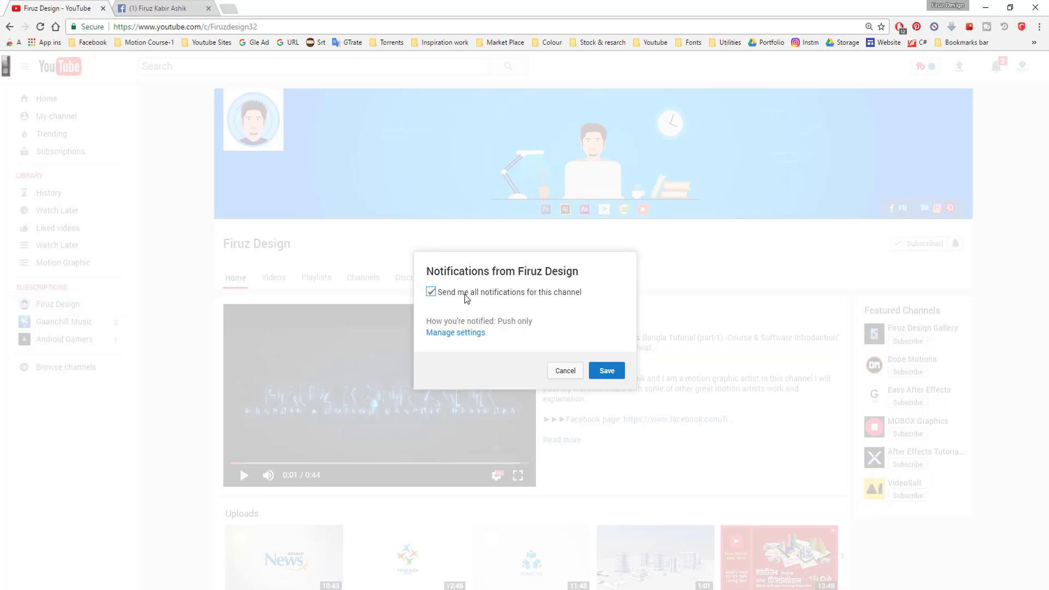
click(607, 371)
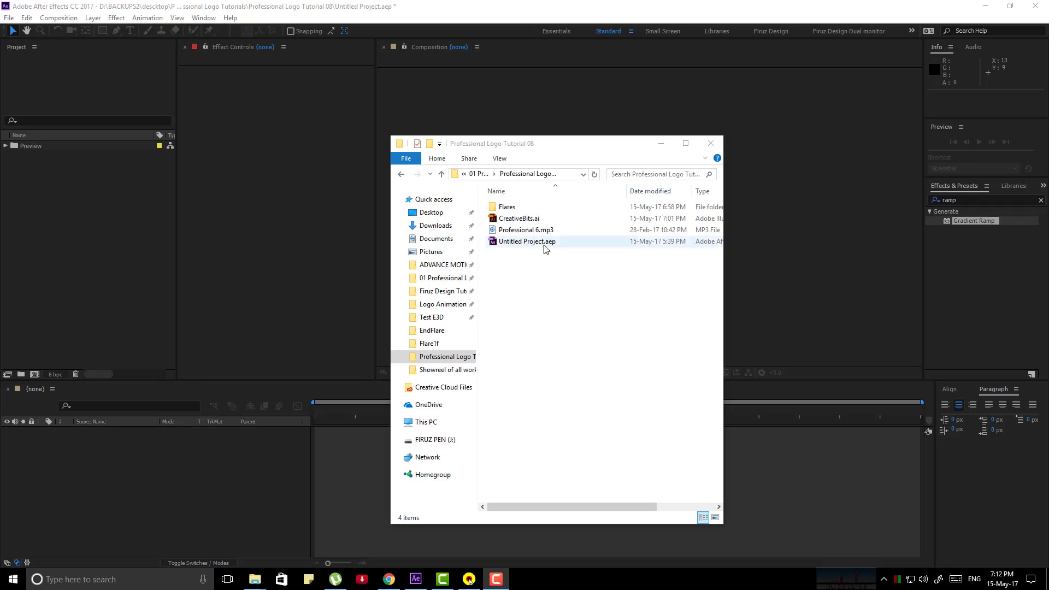
Drag CreativeBits.ai and Professional 6.mp3 from Explorer into the Project panel.
click(541, 230)
ctrl+click(517, 219)
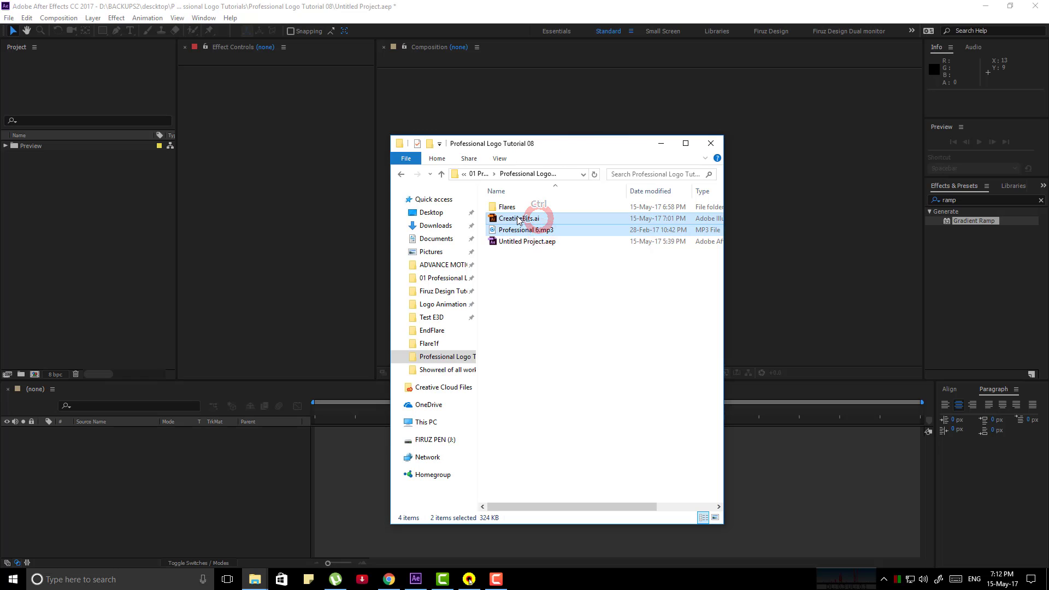
drag(517, 221, 83, 237)
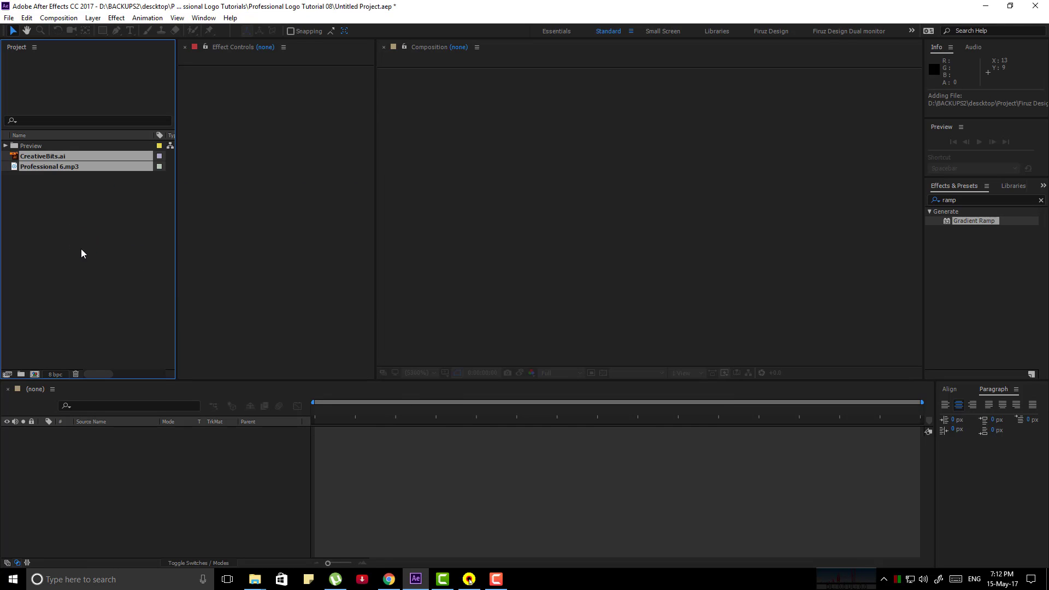
Import the EndFlare JPEG image sequence from the Flares folder.
double_click(81, 248)
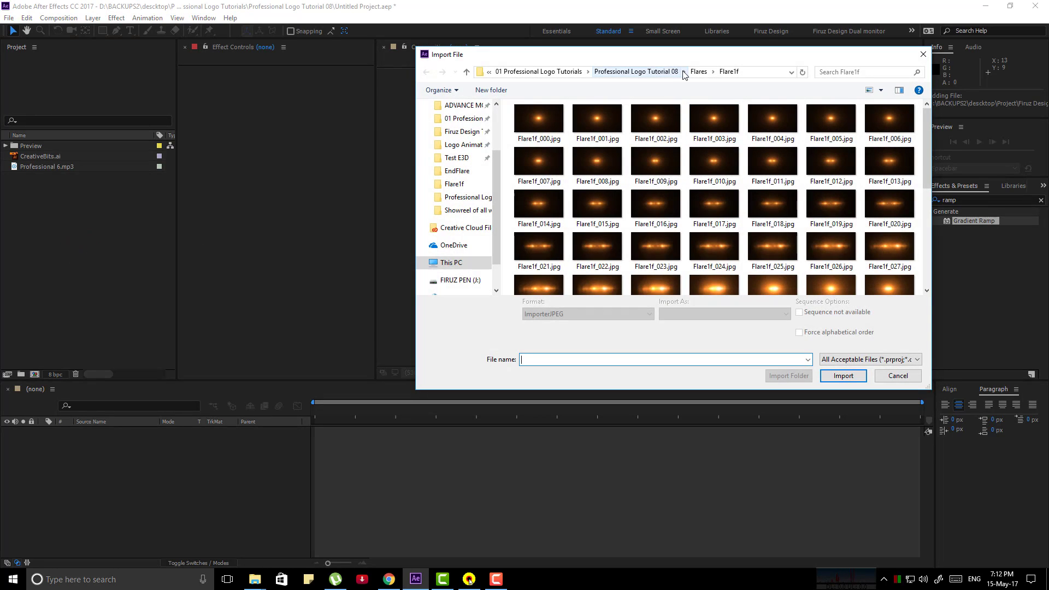
click(697, 73)
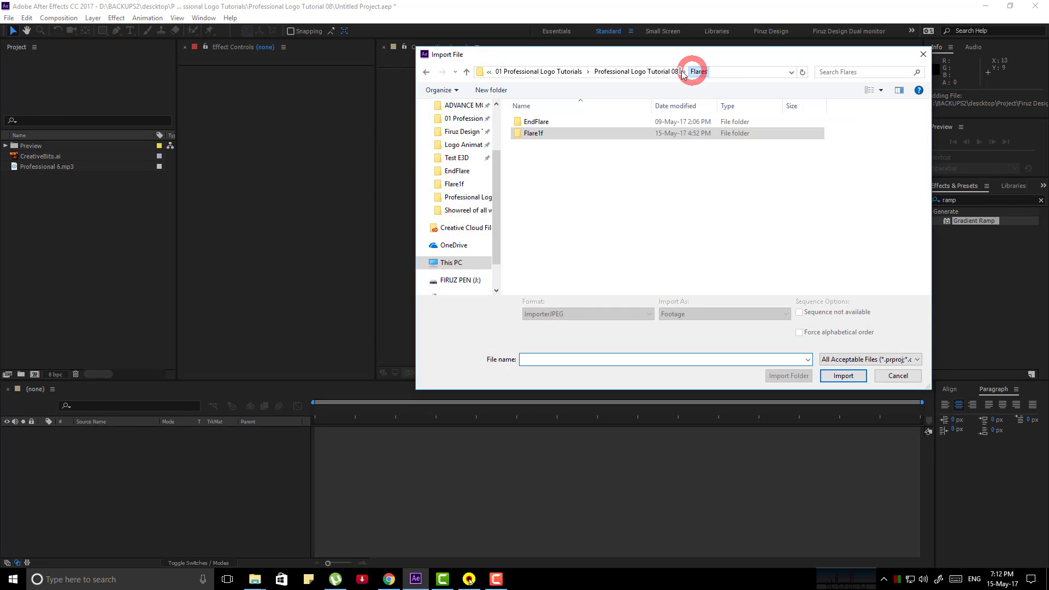
click(647, 77)
double_click(526, 123)
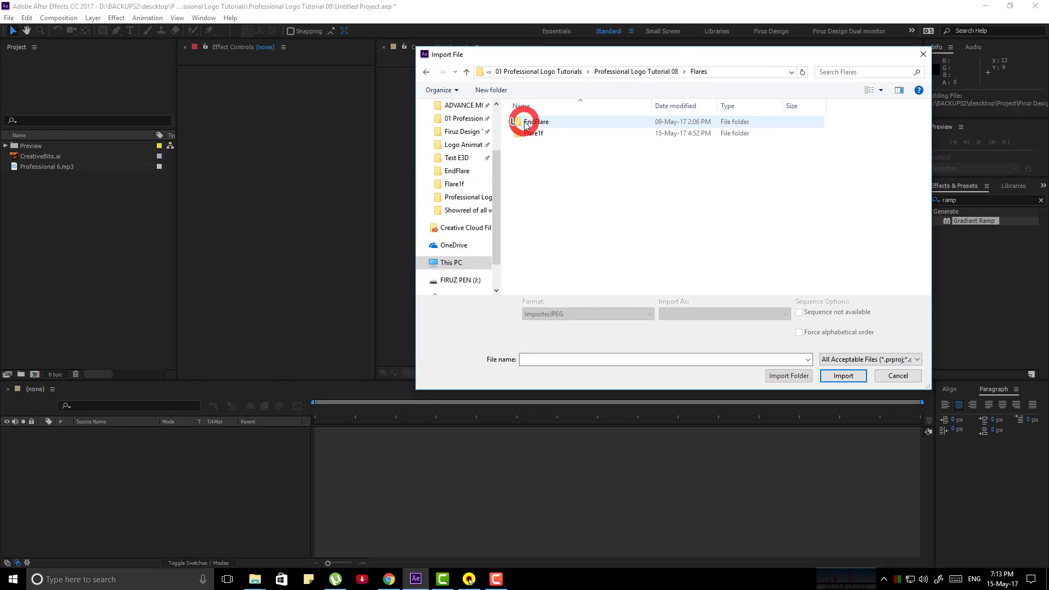
double_click(526, 122)
click(538, 121)
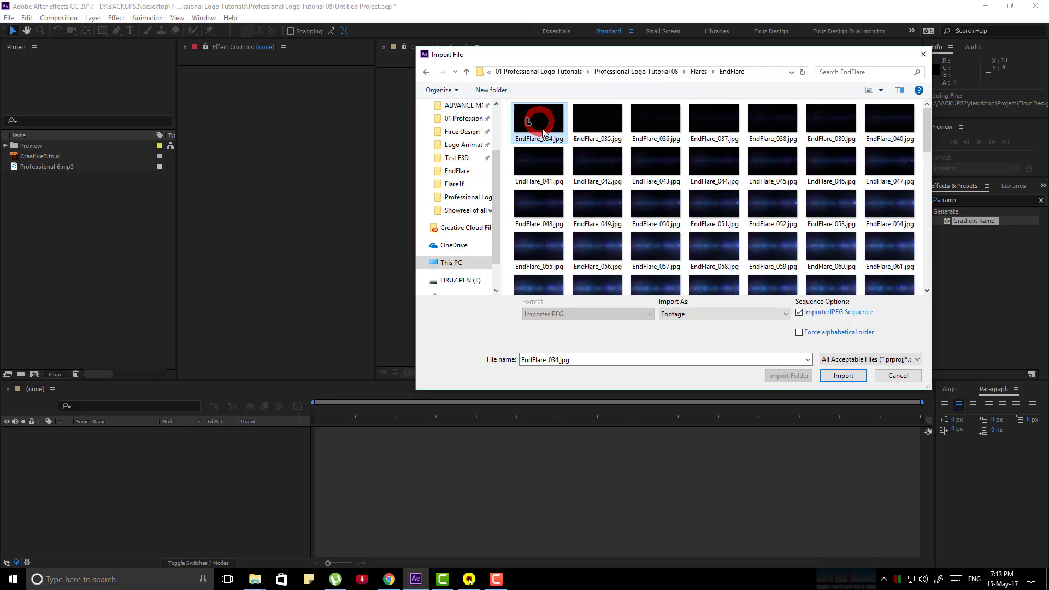
click(841, 375)
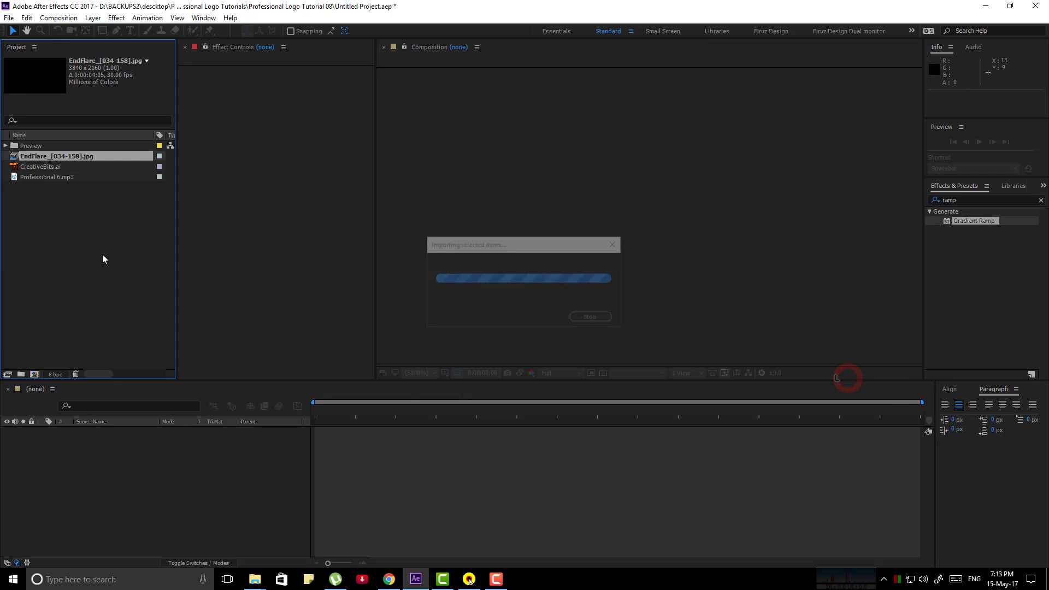
Import the Flare1f JPEG image sequence from the Flares folder.
click(103, 255)
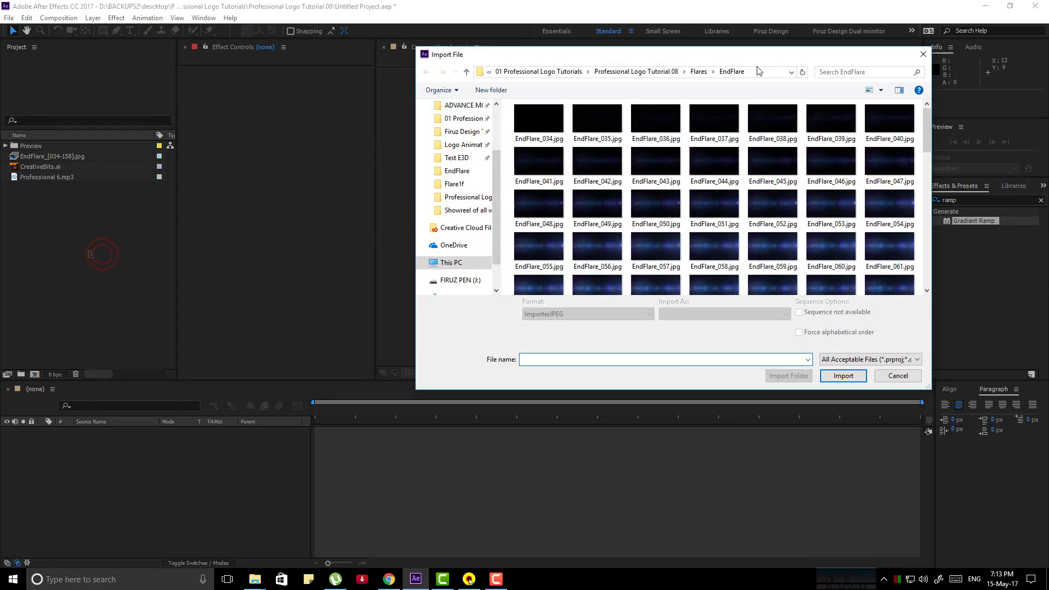
click(698, 72)
double_click(604, 122)
click(541, 127)
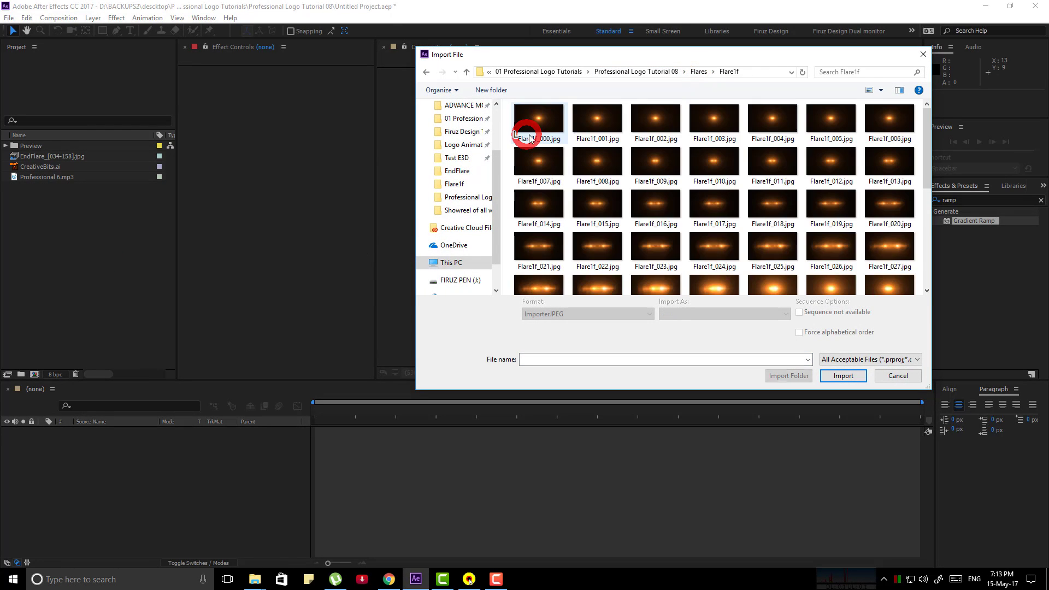
click(843, 376)
click(121, 268)
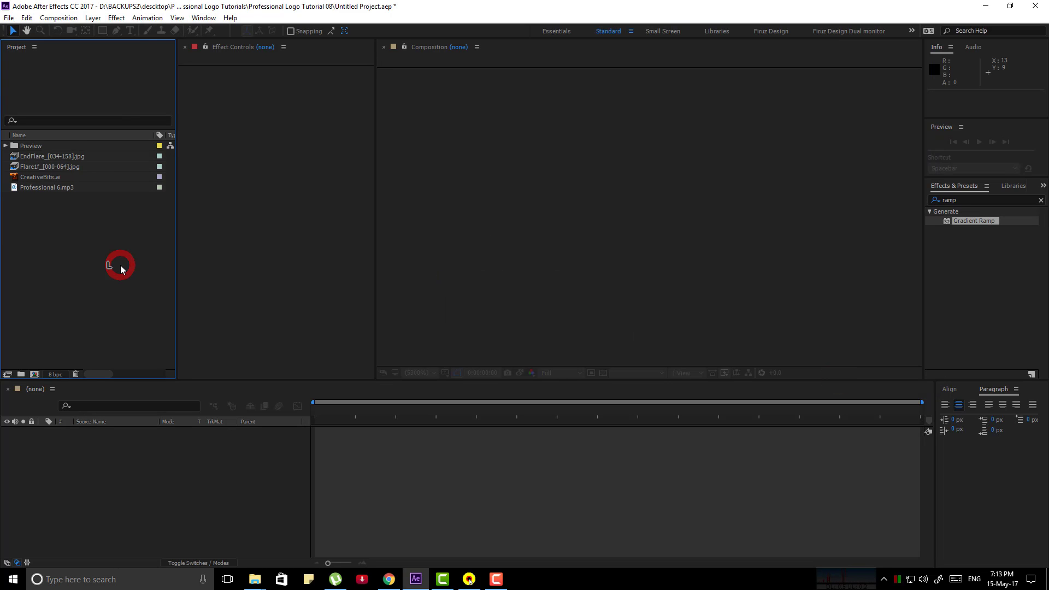
Create a 1280×720, 30 fps composition named 'Main'.
click(34, 374)
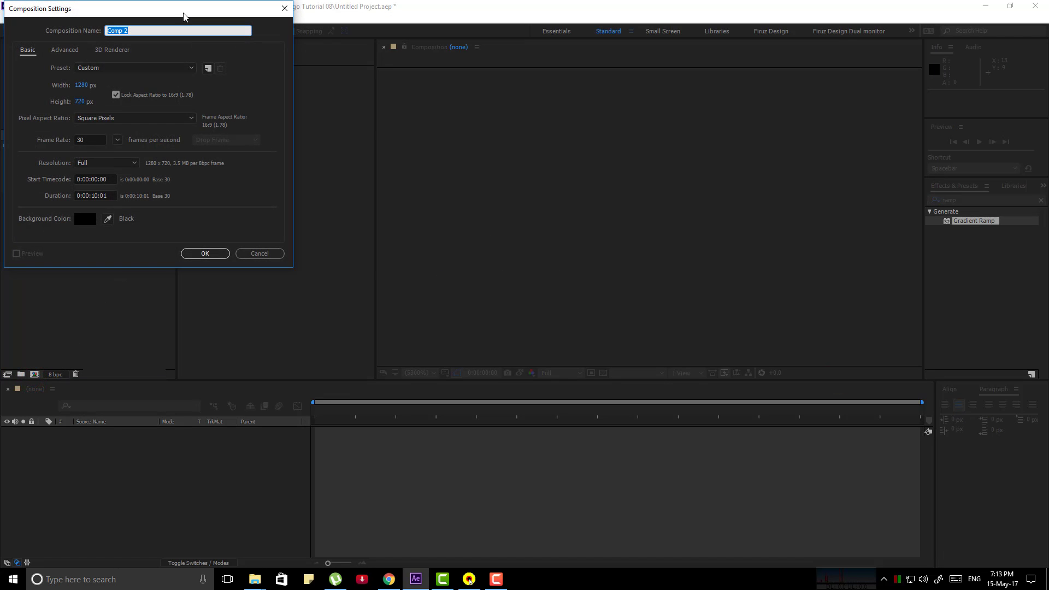
text(MAin)
key(BackSpace)
key(BackSpace)
key(BackSpace)
text(a)
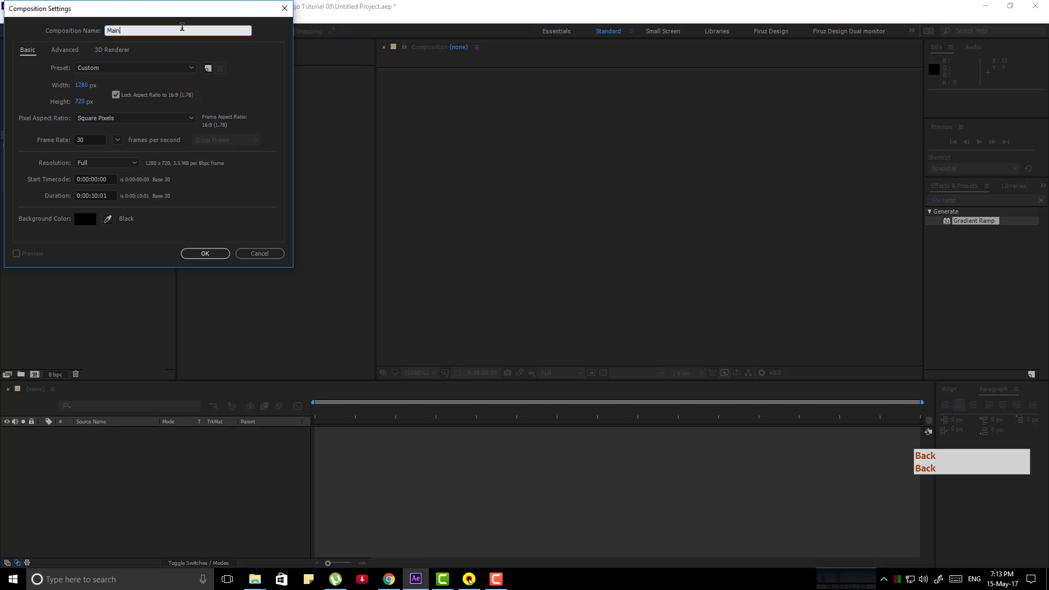
text(in)
key(Return)
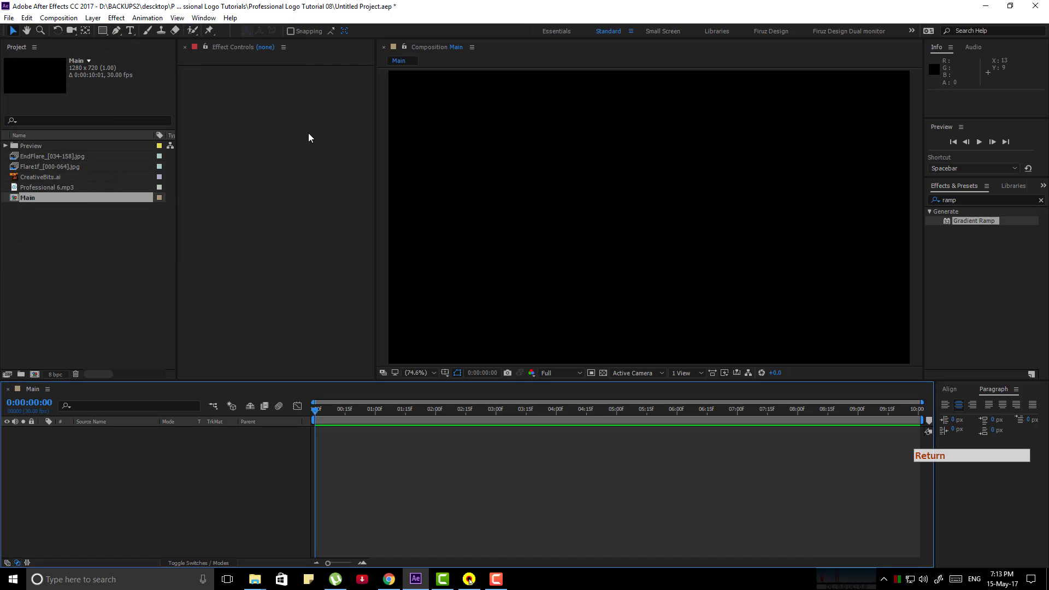
Add CreativeBits.ai to the Main timeline and scale it proportionally to 64%.
click(57, 273)
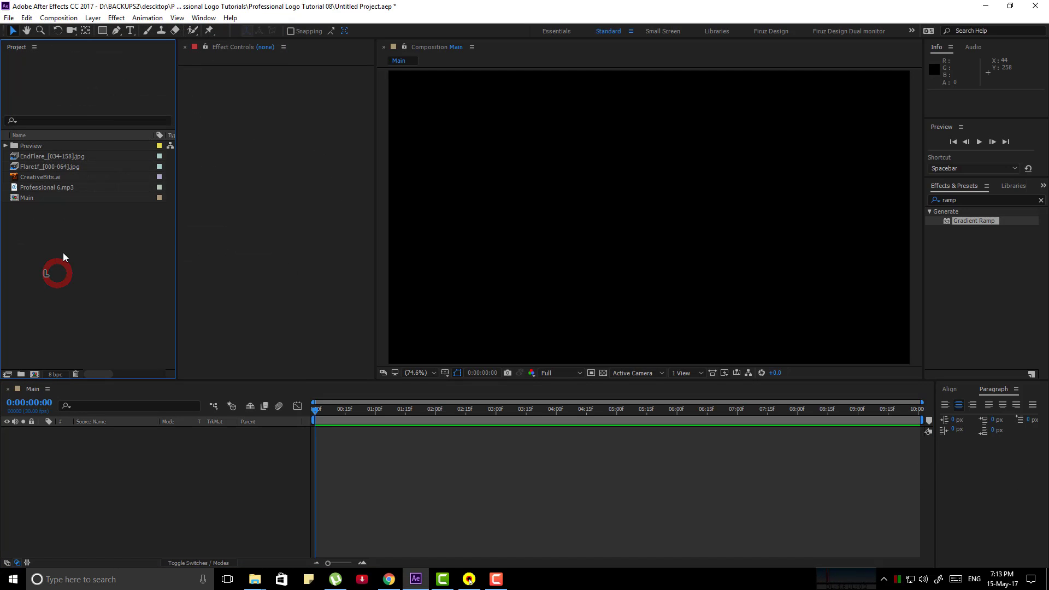
drag(61, 176, 108, 475)
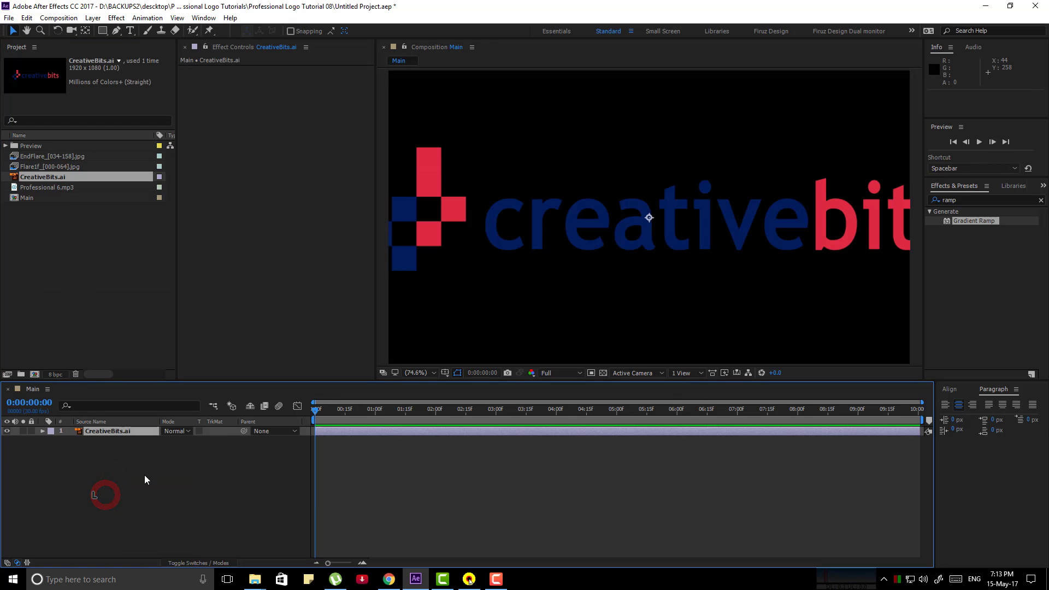
scroll(627, 258, down, 2)
drag(911, 70, 827, 126)
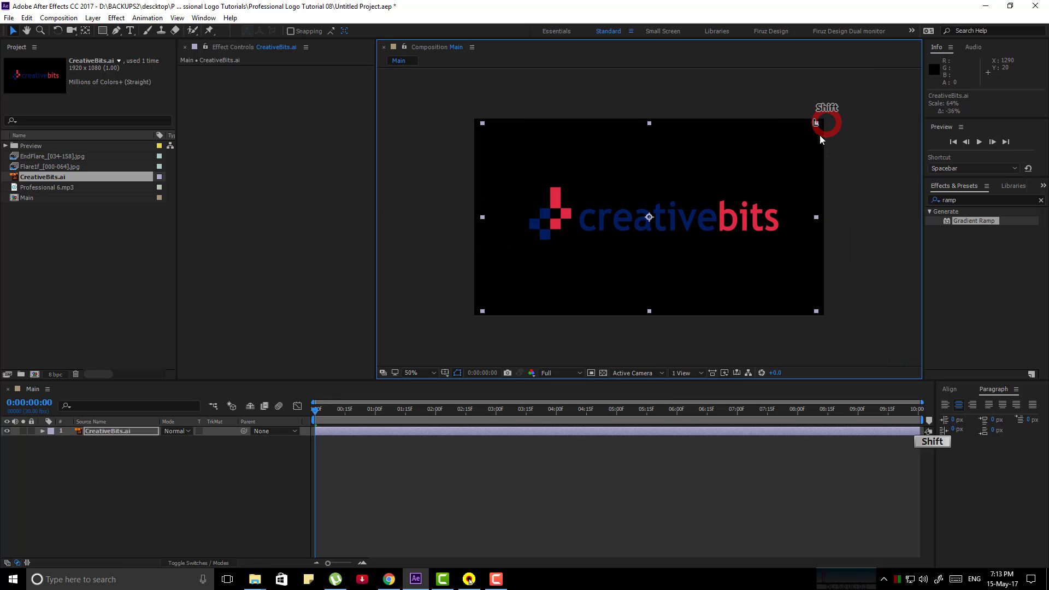
click(109, 503)
Create a white solid with Ctrl+Y and move it beneath the logo layer.
key(ctrl+y)
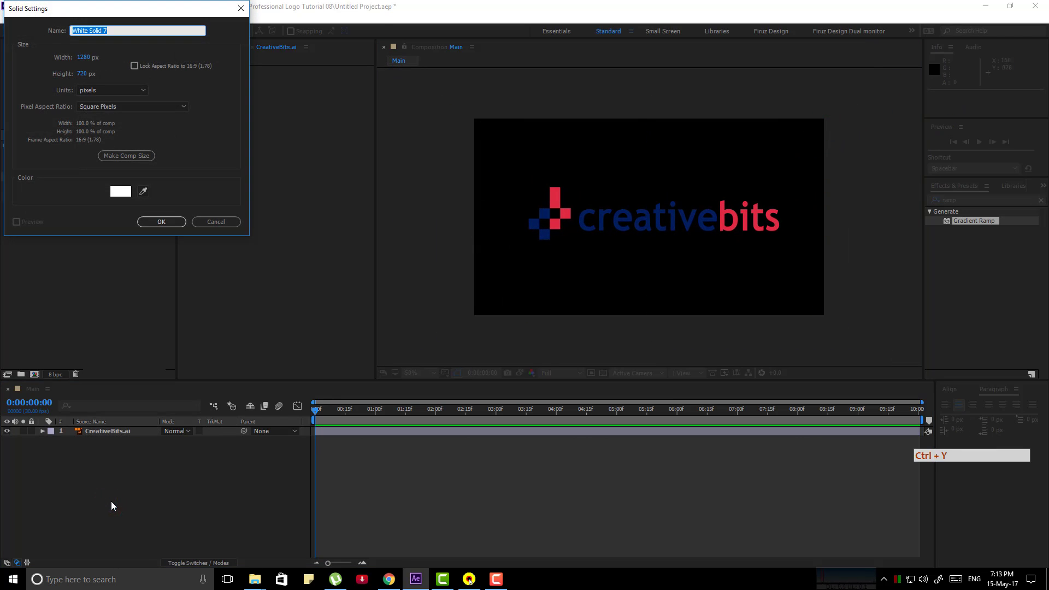
key(Return)
click(117, 464)
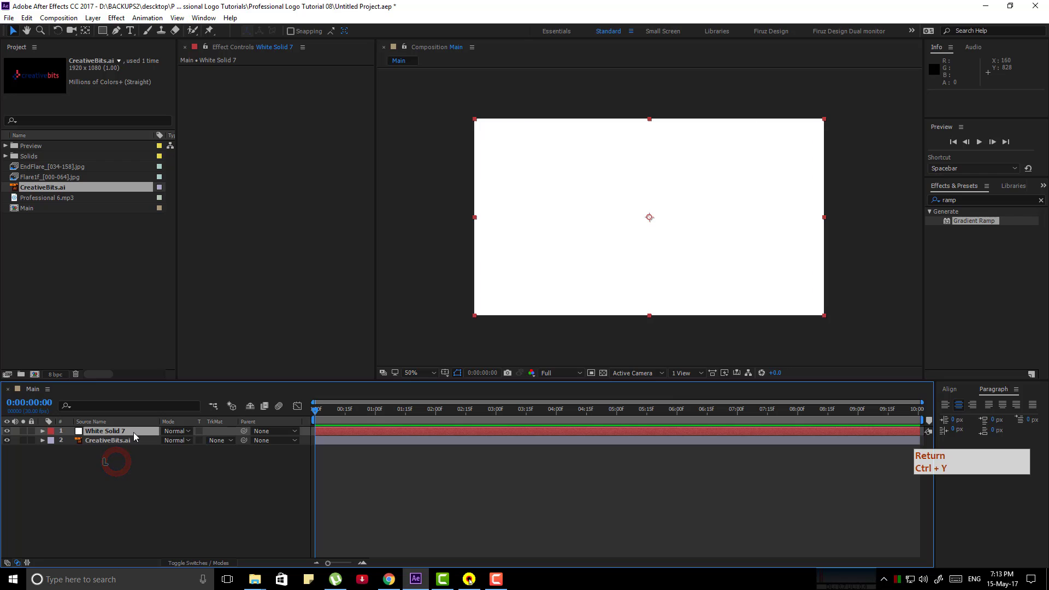
drag(133, 432, 141, 485)
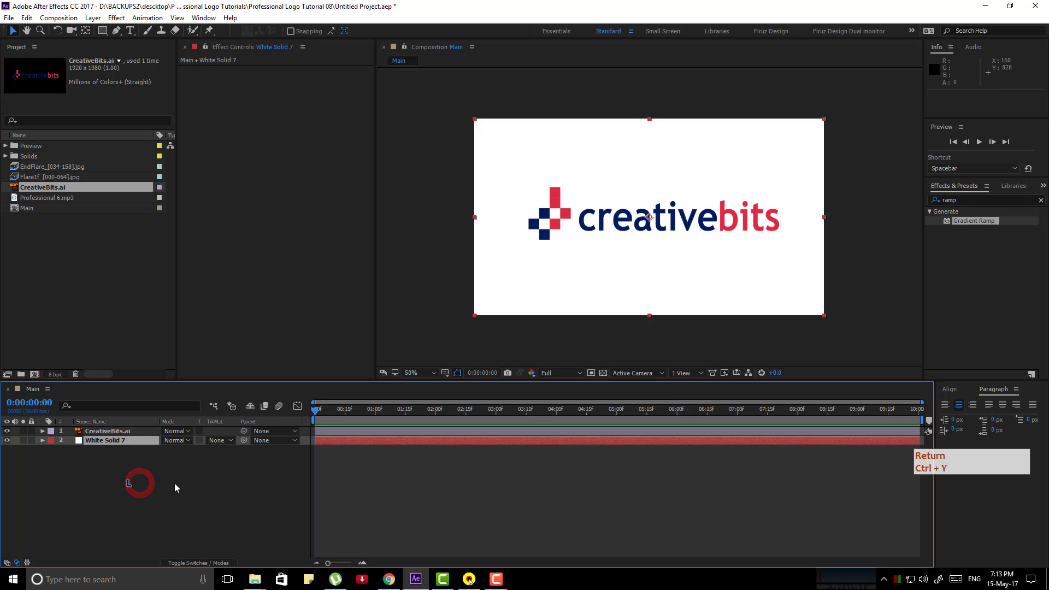
Apply a swapped, Radial Gradient Ramp centred on the comp, ending past the lower-right corner.
double_click(974, 220)
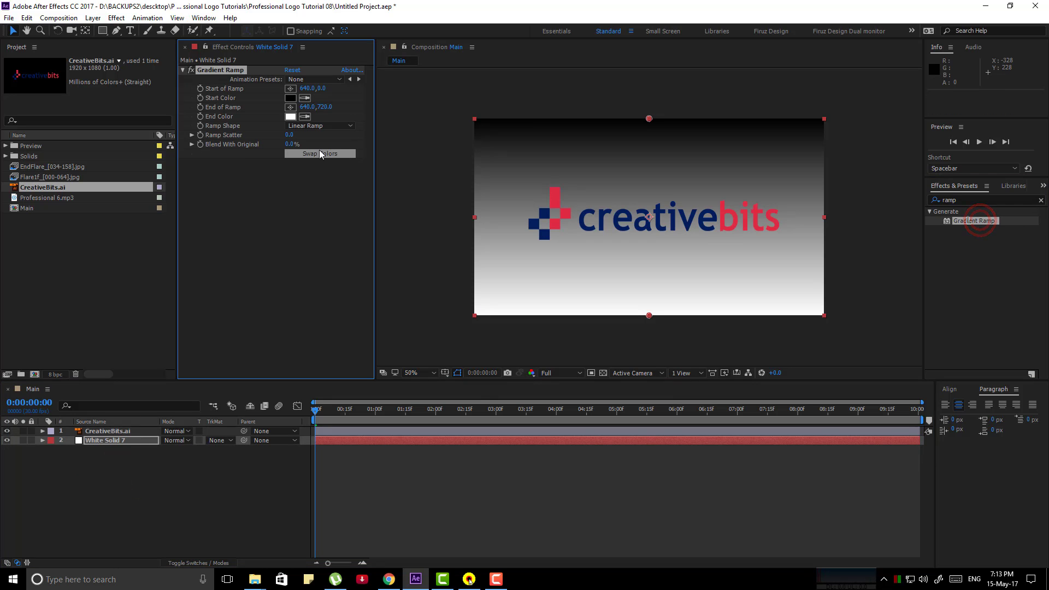
click(320, 151)
click(326, 128)
click(328, 147)
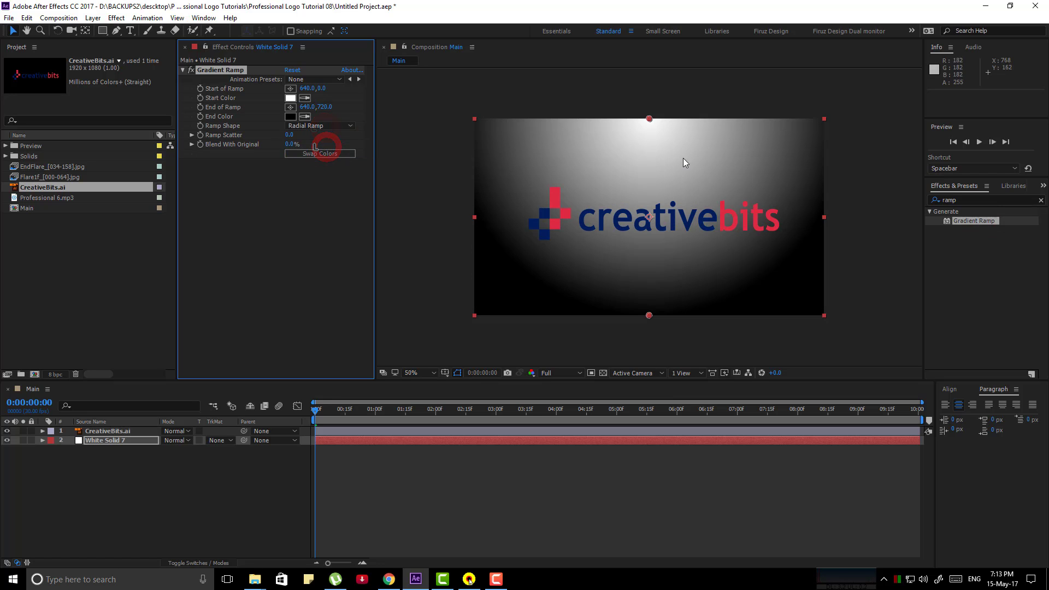
drag(649, 118, 648, 217)
key(comma)
drag(649, 266, 821, 335)
key(shift+slash)
click(317, 241)
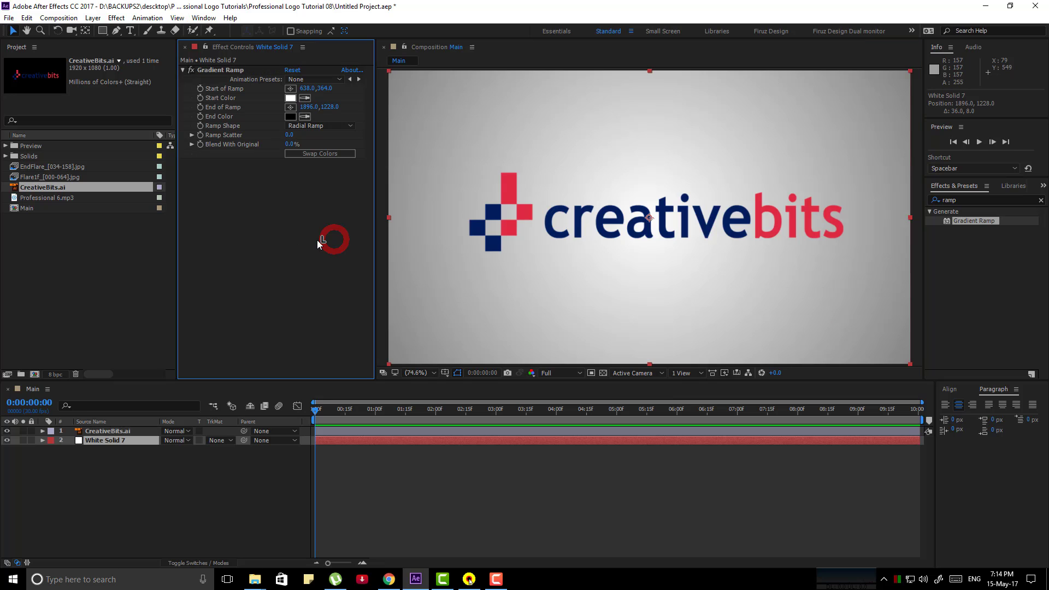
Pre-compose the CreativeBits.ai layer into a precomp named 'Logo here'.
click(112, 431)
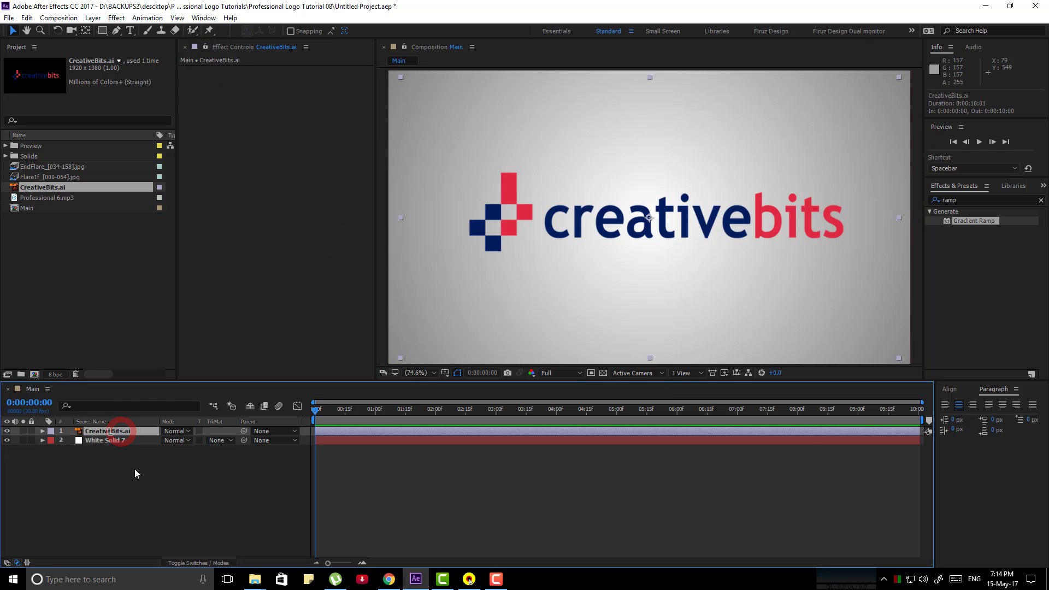
key(ctrl+shift+c)
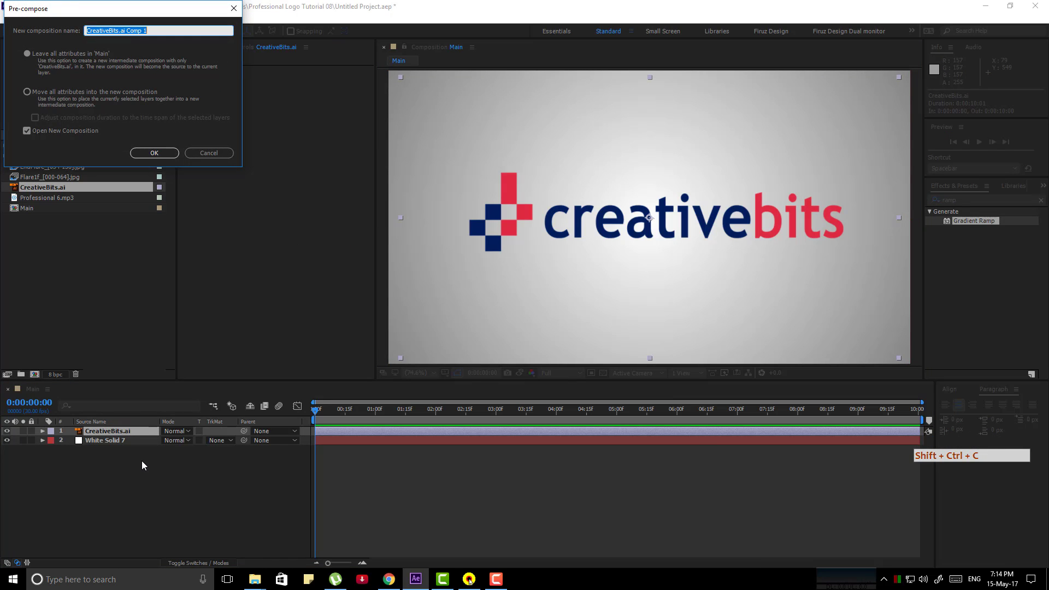
text(LO)
key(BackSpace)
text(go)
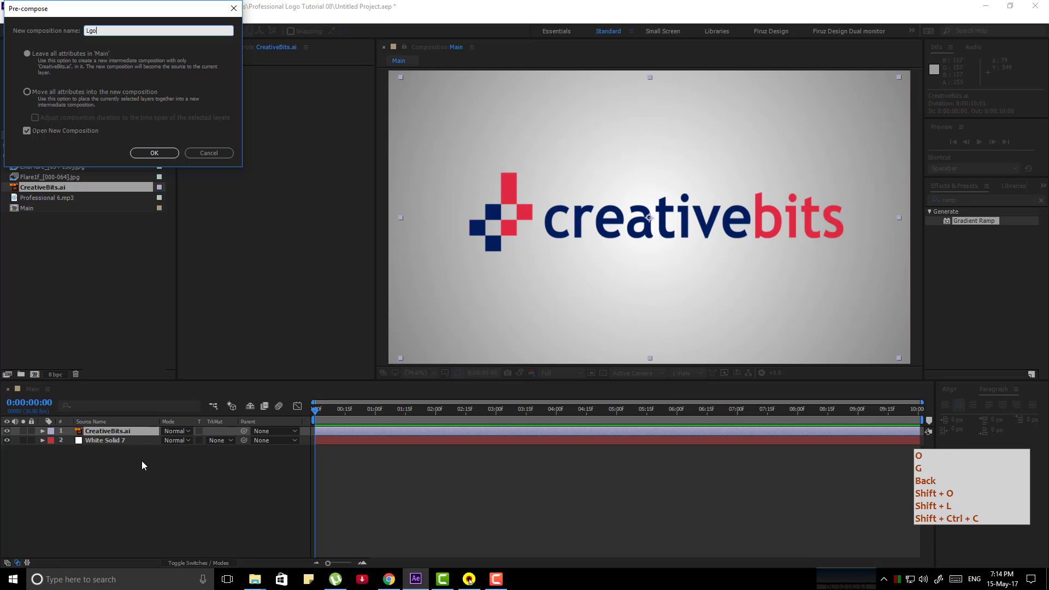
key(BackSpace)
key(BackSpace)
text(ogo h)
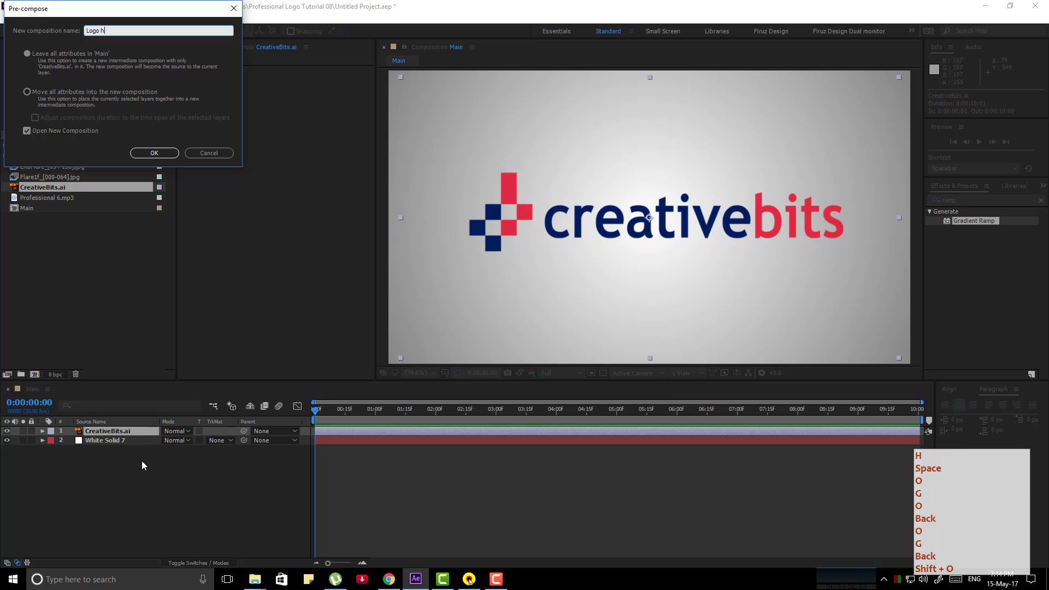
text(ere)
key(Return)
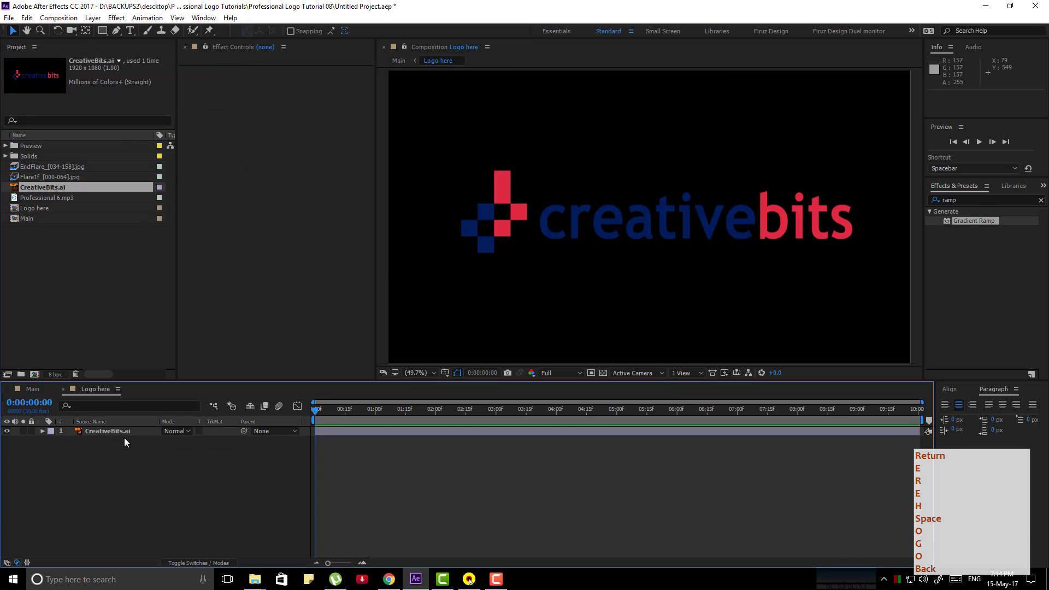
Inside Logo here, pre-compose the logo artwork into a composition named 'Logo'.
click(125, 431)
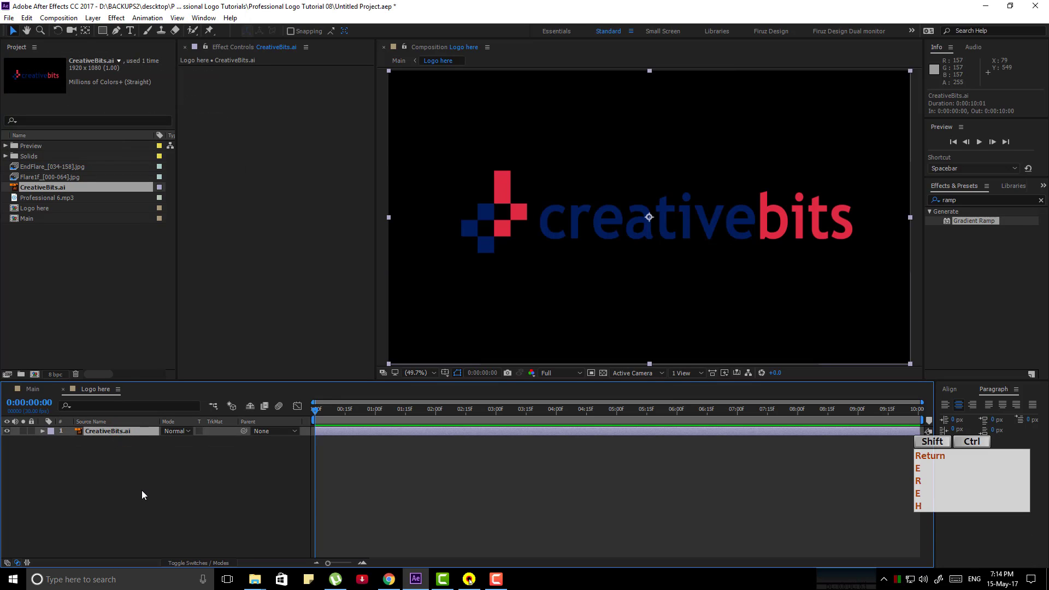
key(ctrl+shift+c)
text(LO)
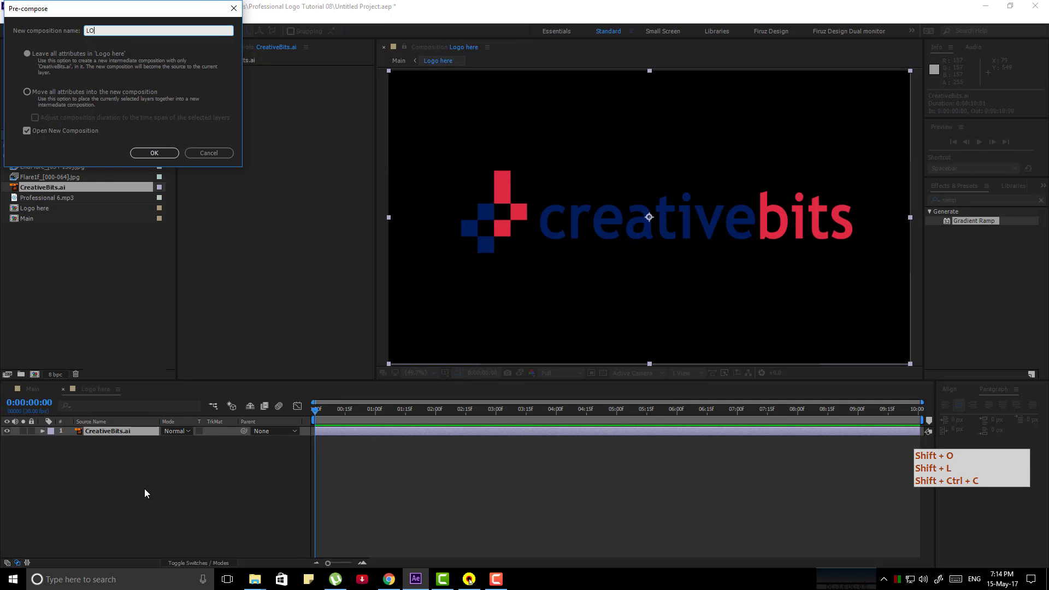
key(BackSpace)
text(ogo)
key(Return)
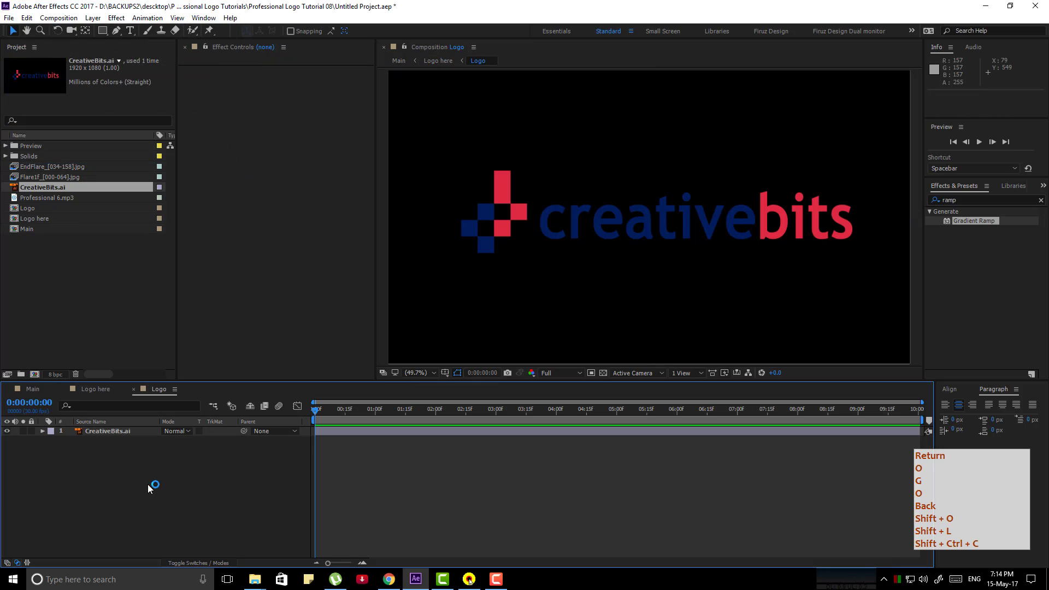
Back in Main, duplicate the Logo here layer with Ctrl+D.
click(31, 389)
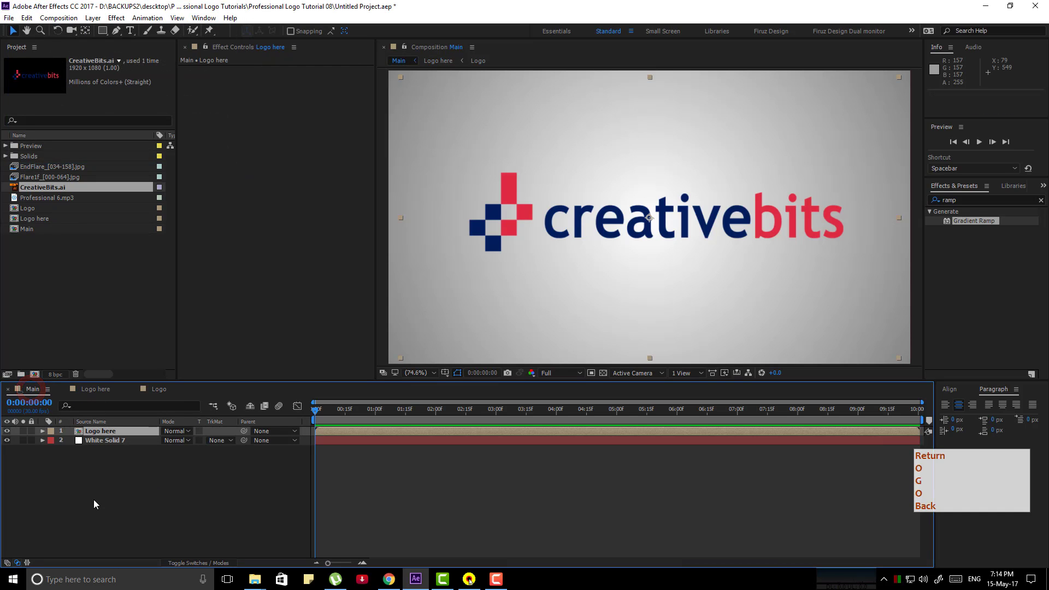
scroll(679, 322, down, 1)
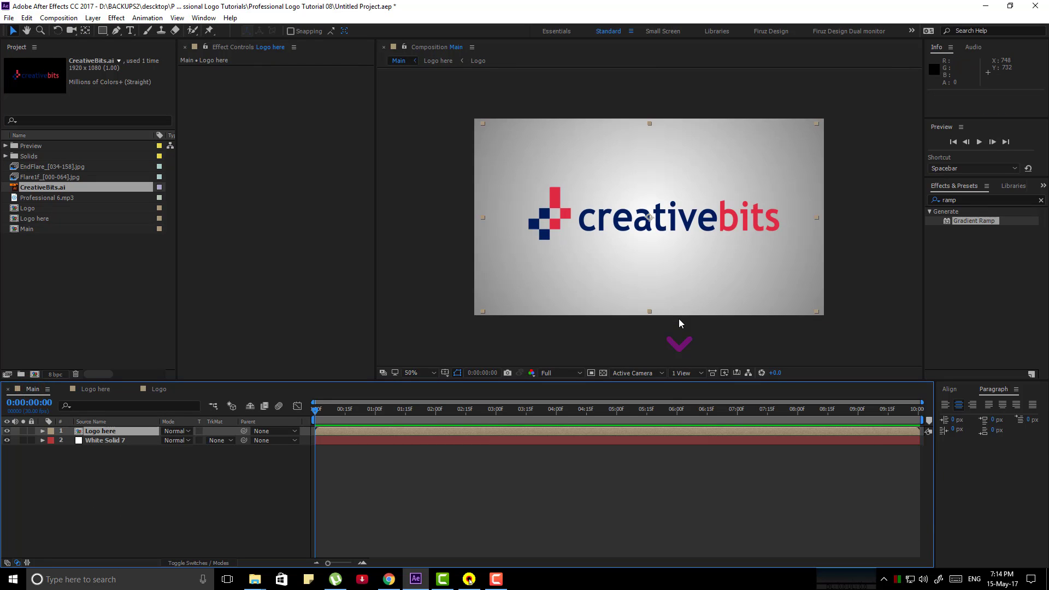
key(ctrl+d)
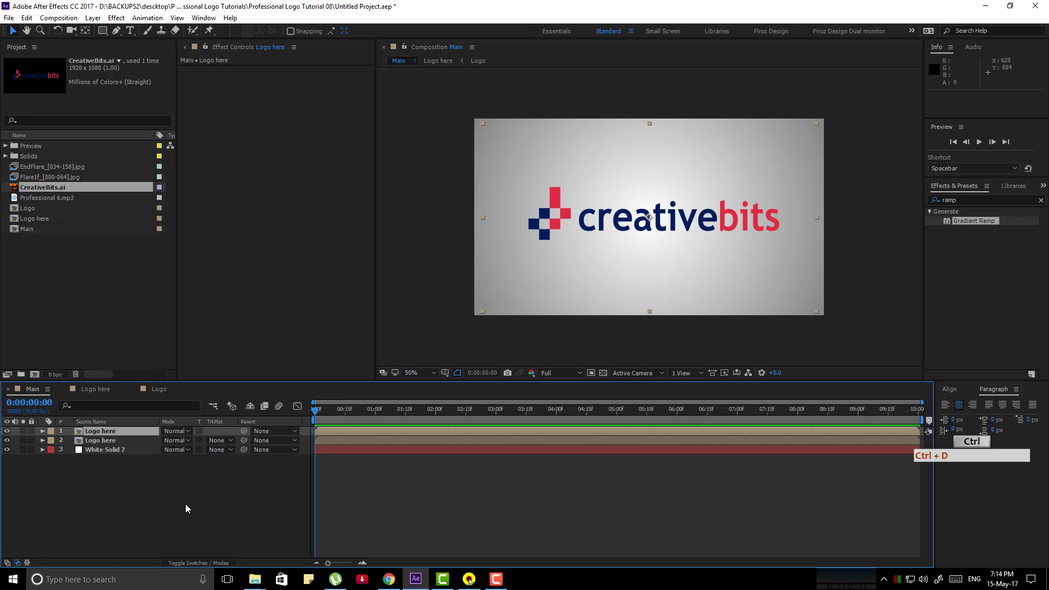
key(ctrl+d)
key(ctrl+d)
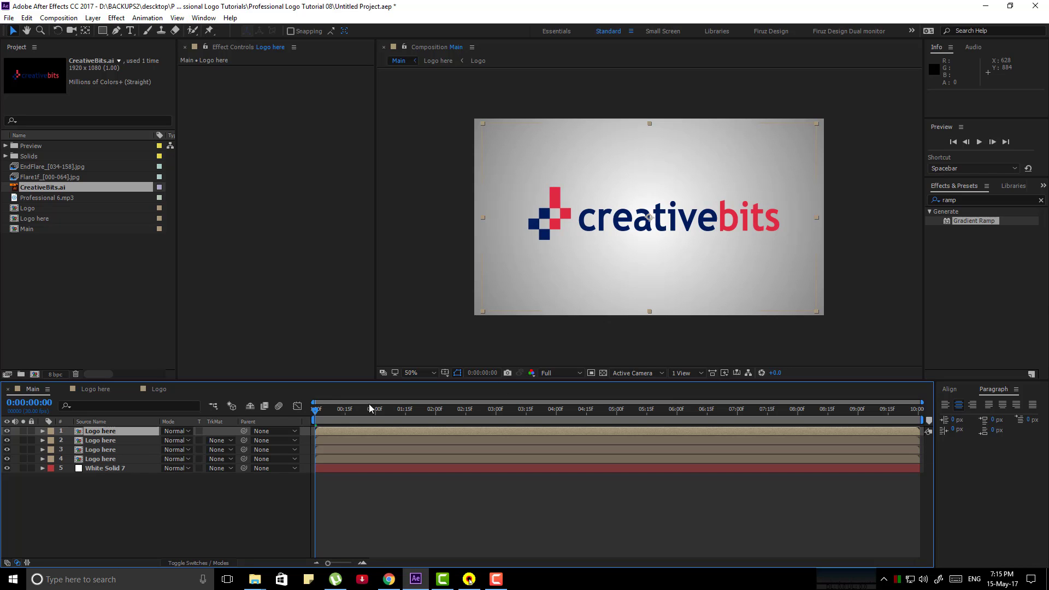
Apply Vegas to the top logo layer, tracing Input Layer 1's Alpha channel contours.
click(958, 200)
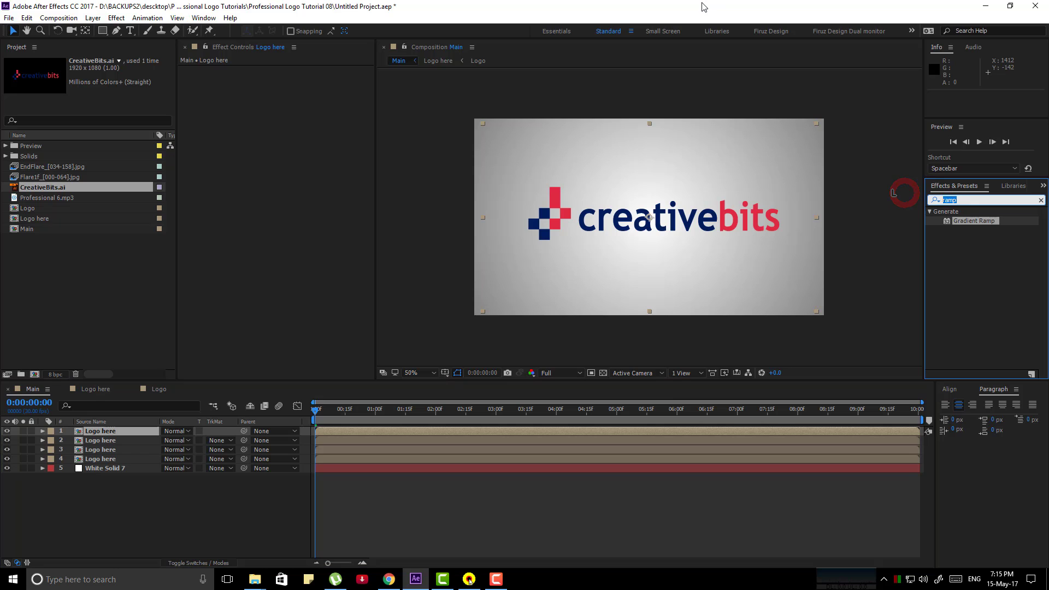
text(vega)
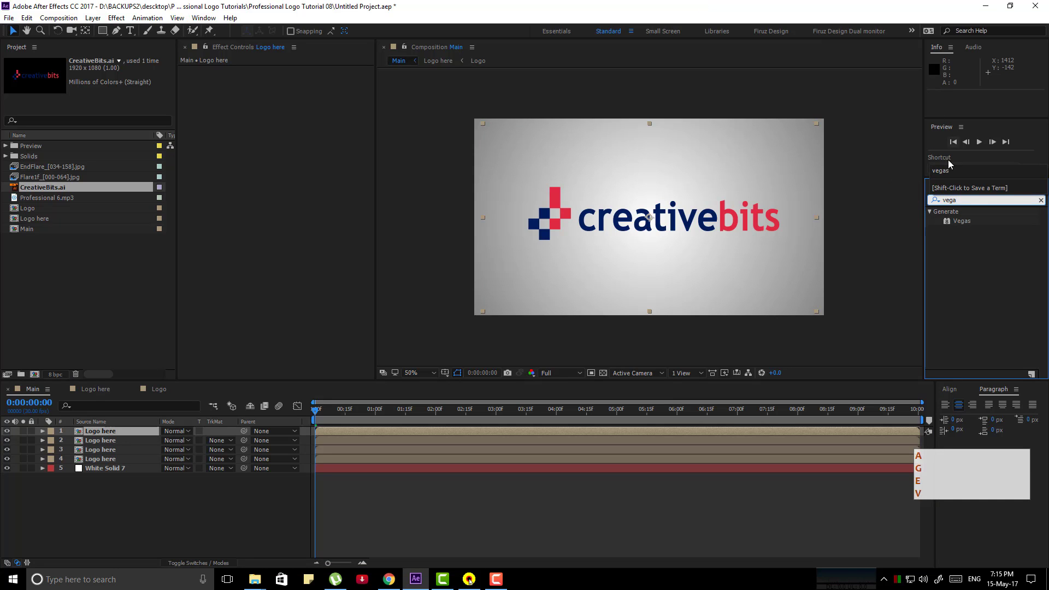
double_click(967, 224)
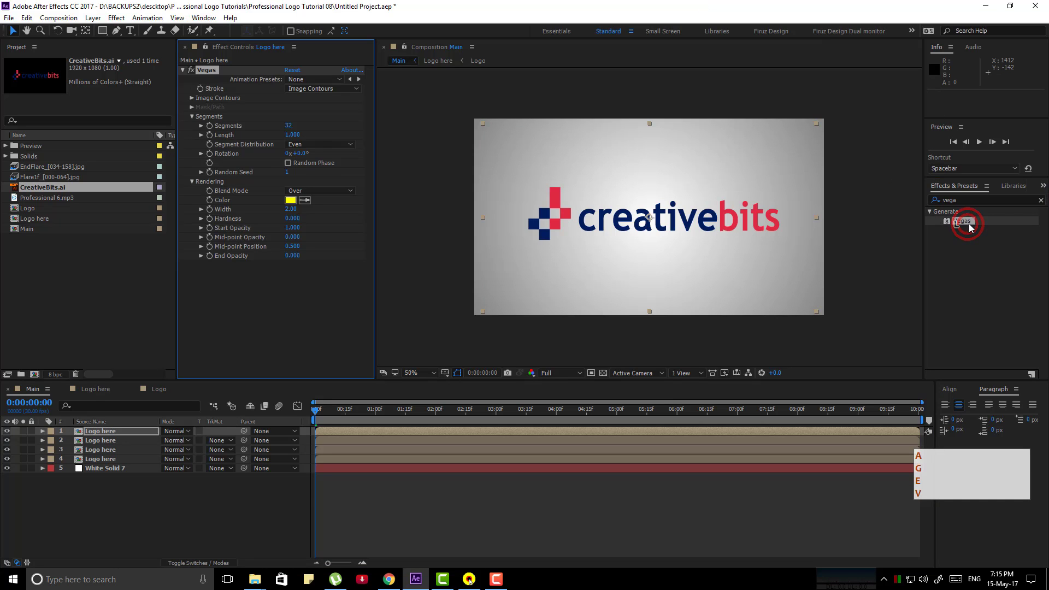
click(329, 89)
click(215, 111)
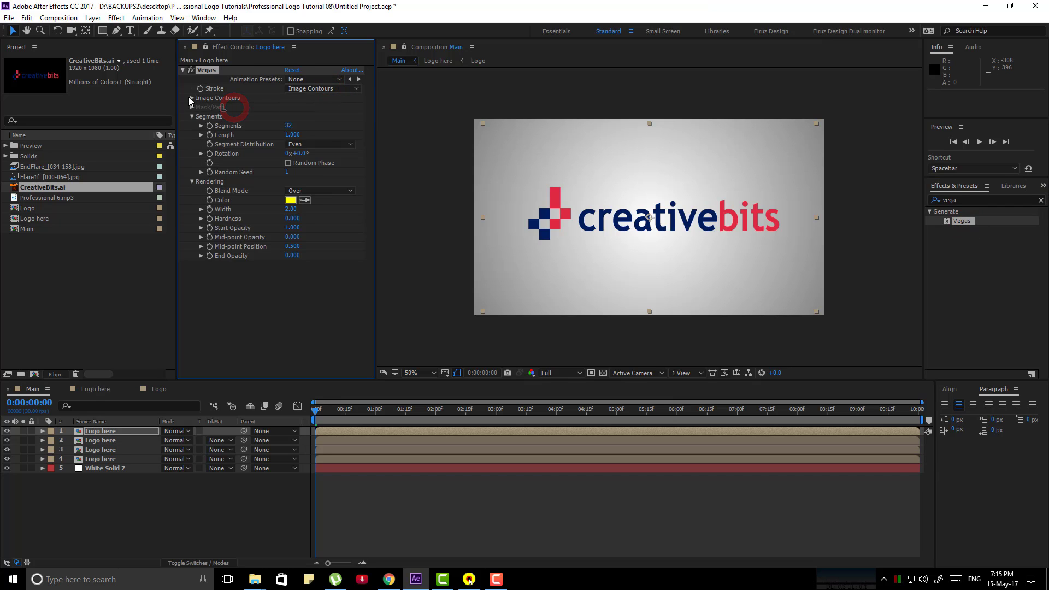
click(191, 98)
click(353, 108)
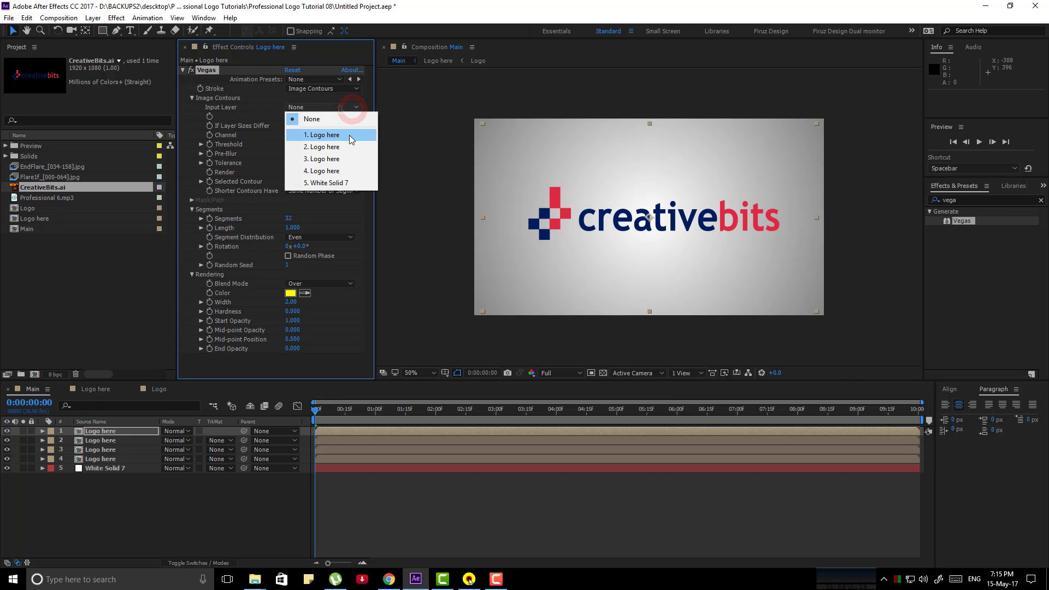
click(351, 140)
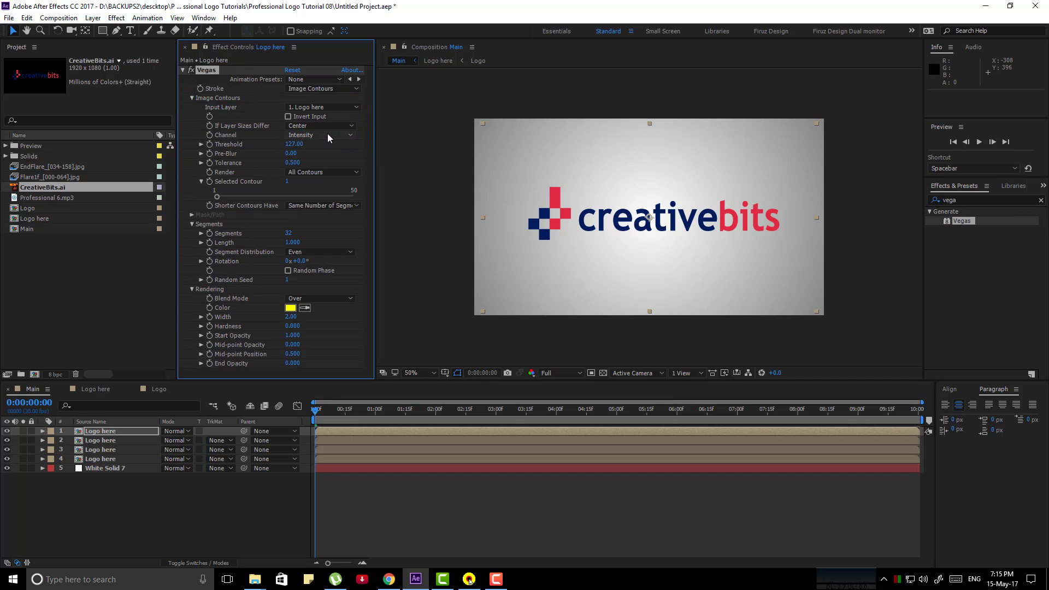
click(327, 134)
click(328, 195)
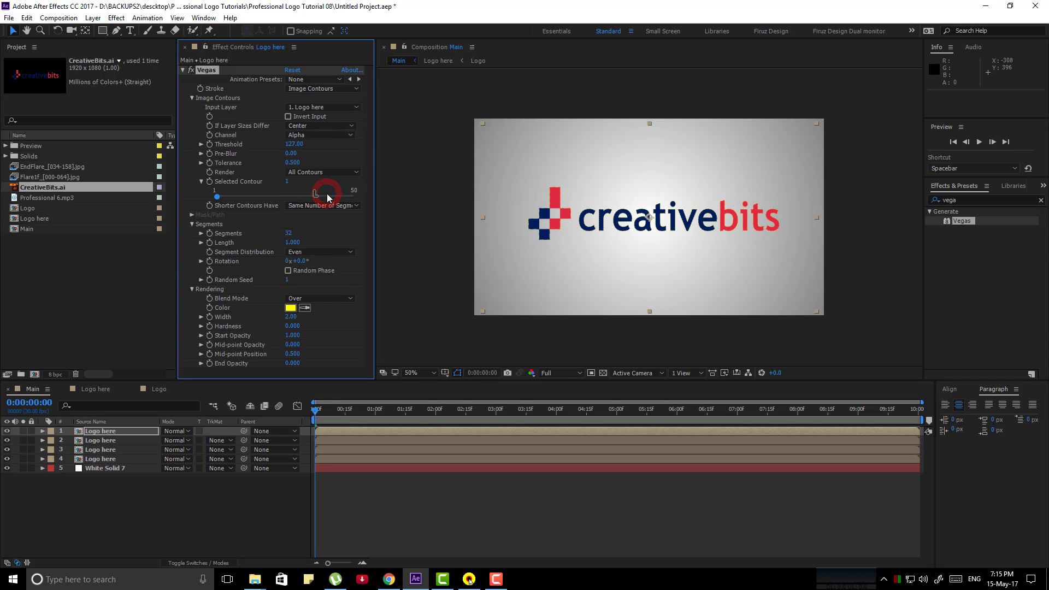
Set Vegas Segments to 1, Threshold to 1 and Tolerance to 0.
drag(285, 235, 50, 238)
click(286, 143)
text(1)
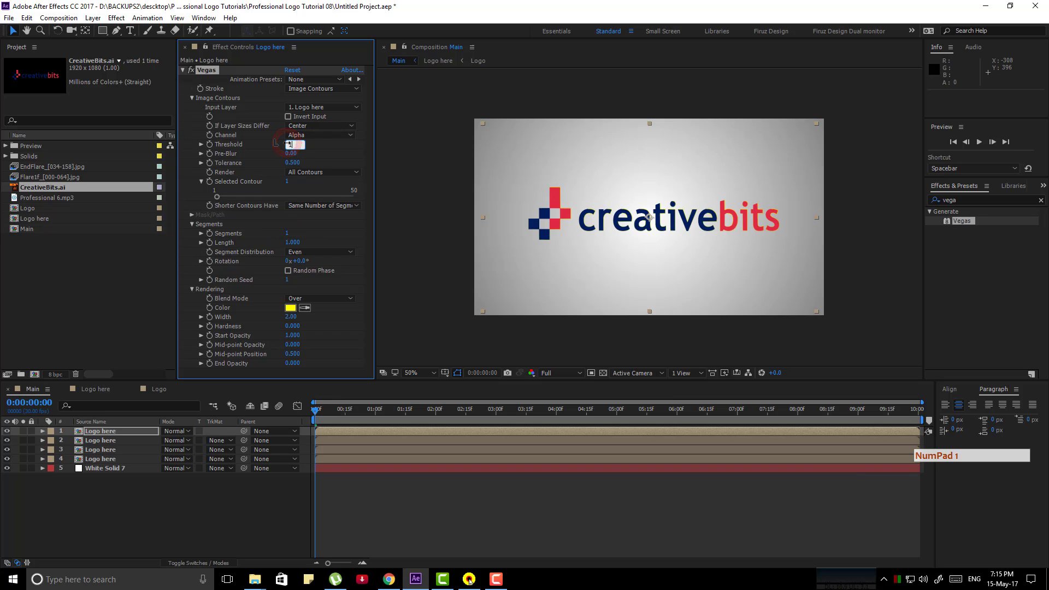
key(Return)
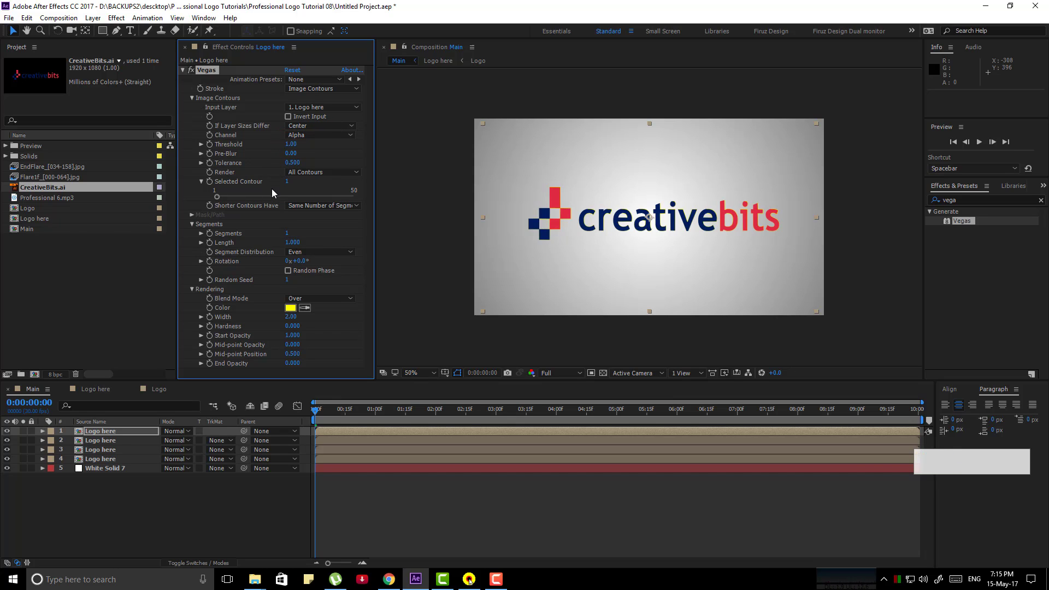
drag(290, 162, 118, 154)
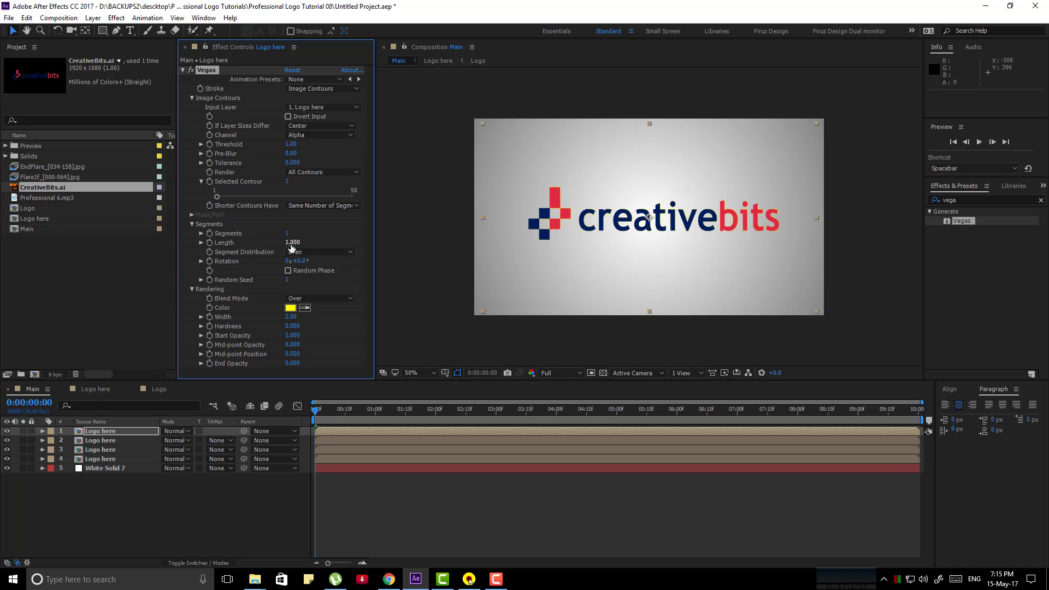
key(/)
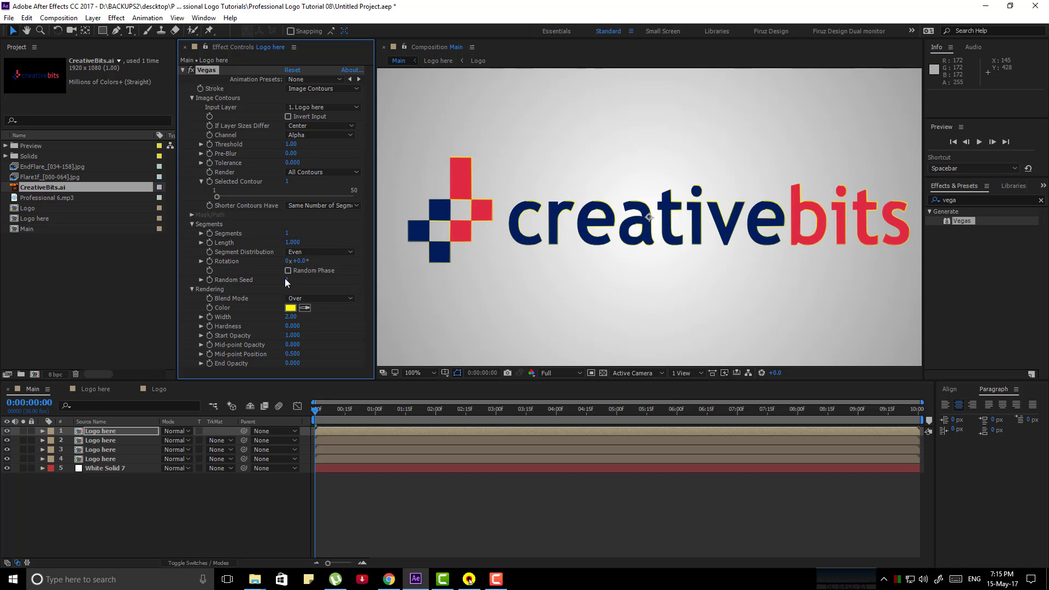
Set stroke Width 7.90, Mid-point and End Opacity 1, and Hardness 1.
drag(293, 320, 338, 320)
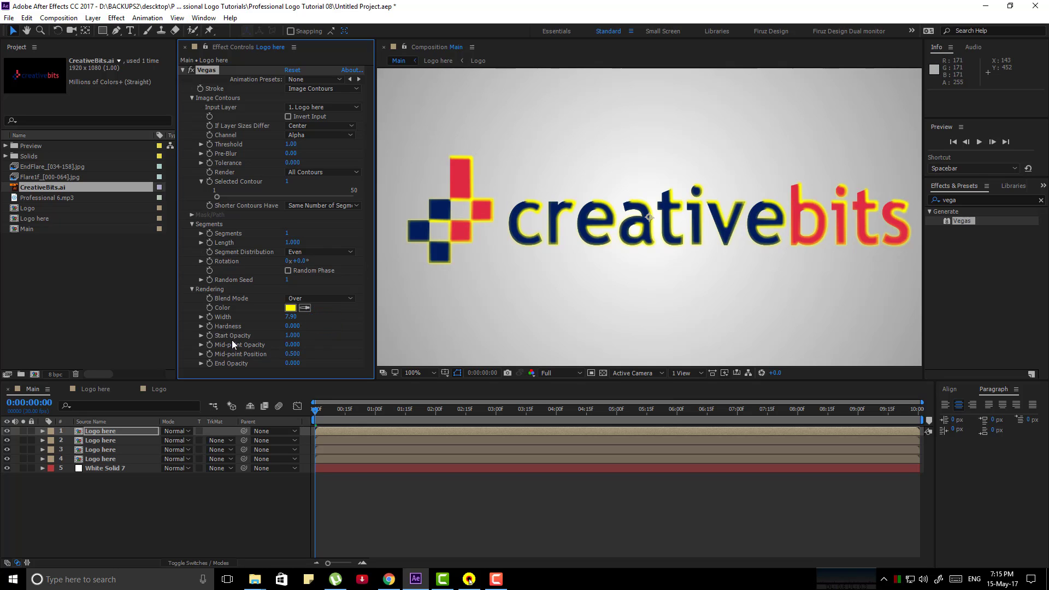
click(289, 344)
text(1)
key(Return)
click(292, 363)
text(1)
key(Return)
scroll(597, 197, down, 2)
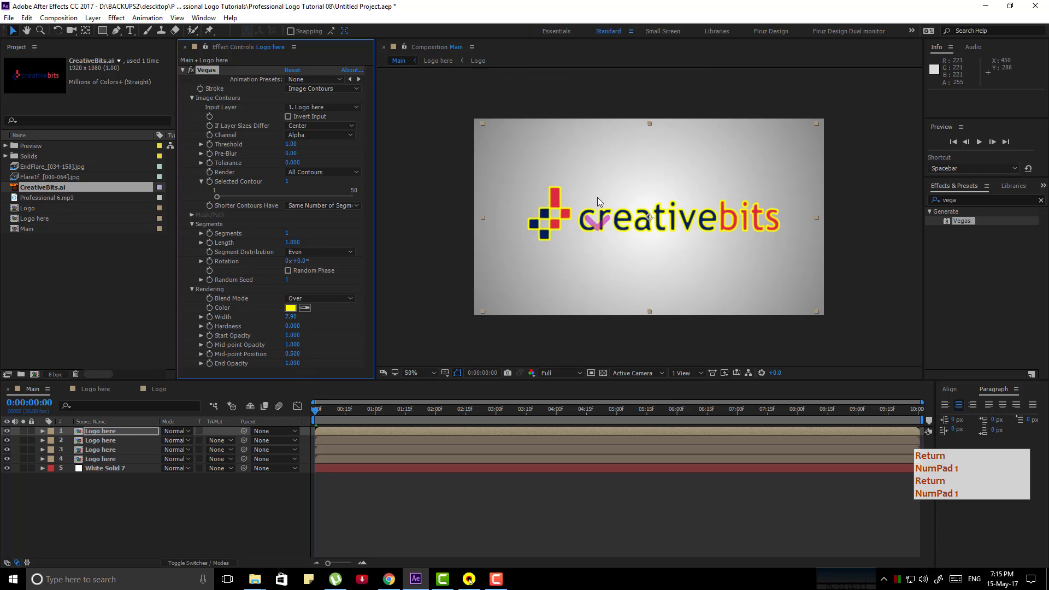
drag(292, 326, 944, 327)
scroll(522, 221, up, 2)
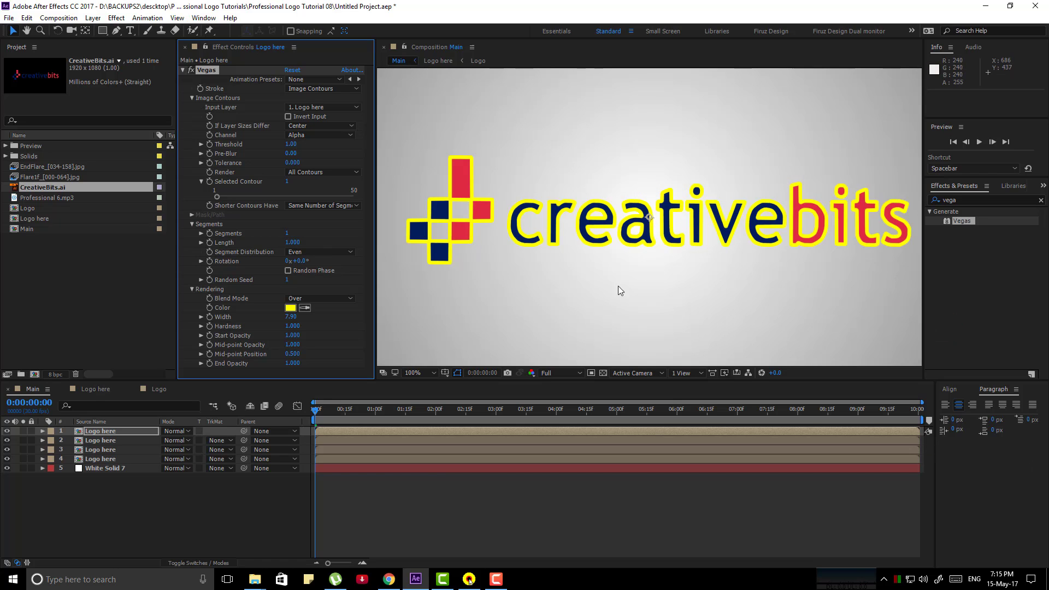
Draw a rectangle shape layer across the middle of the logo.
click(192, 527)
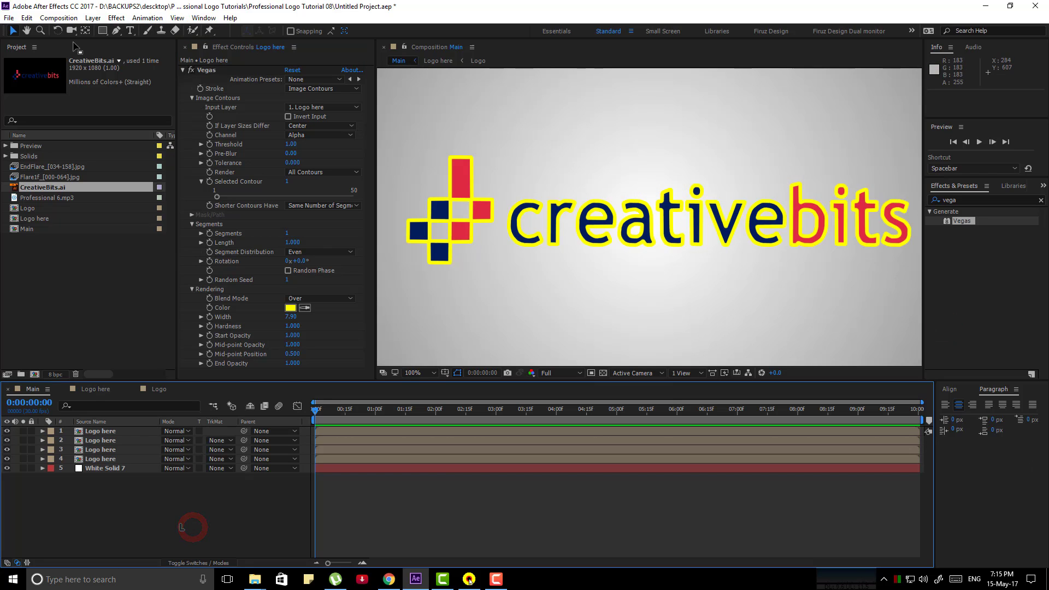
click(106, 31)
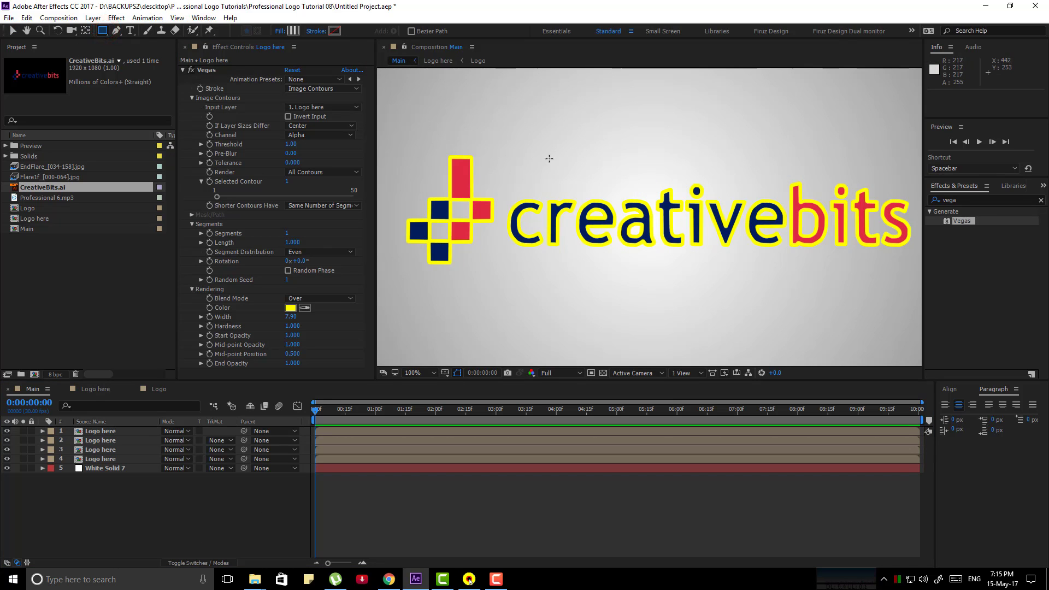
scroll(549, 158, down, 2)
drag(580, 192, 749, 249)
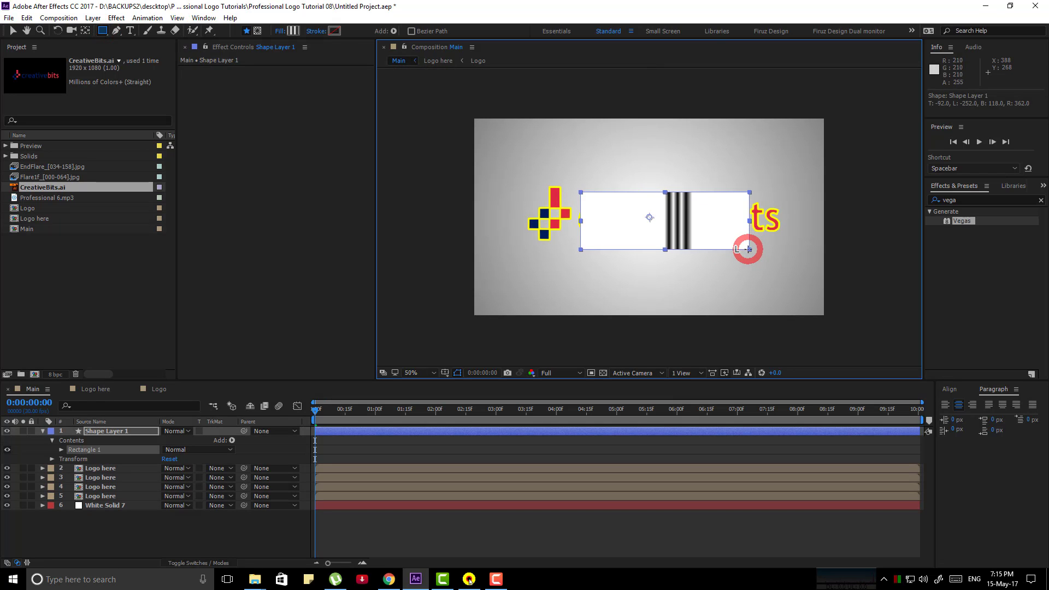
Edit the fill gradient, replacing a stop with a black stop at 13.8%.
click(293, 31)
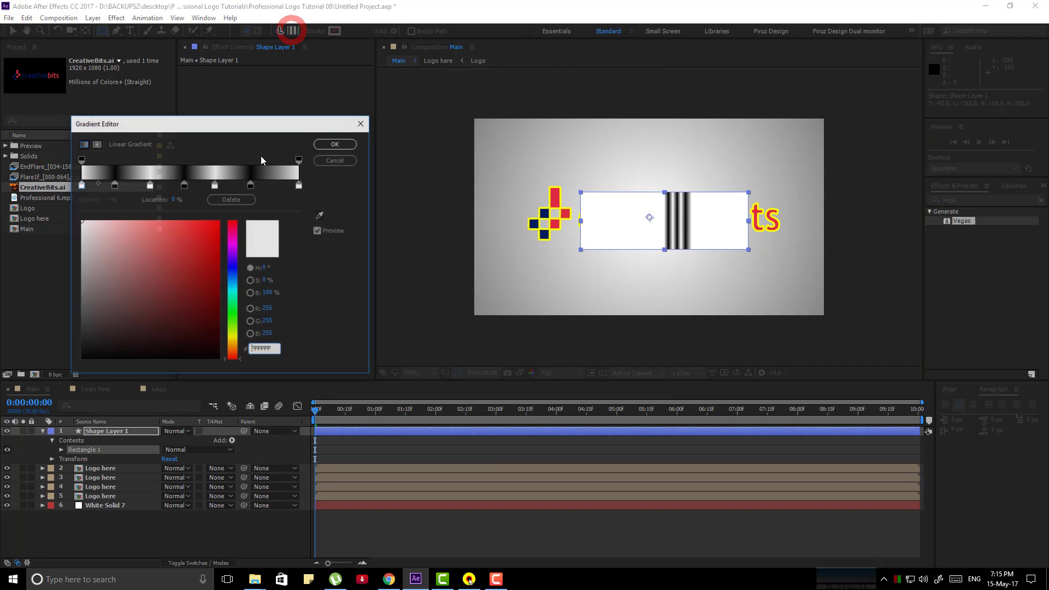
drag(114, 186, 112, 243)
click(111, 186)
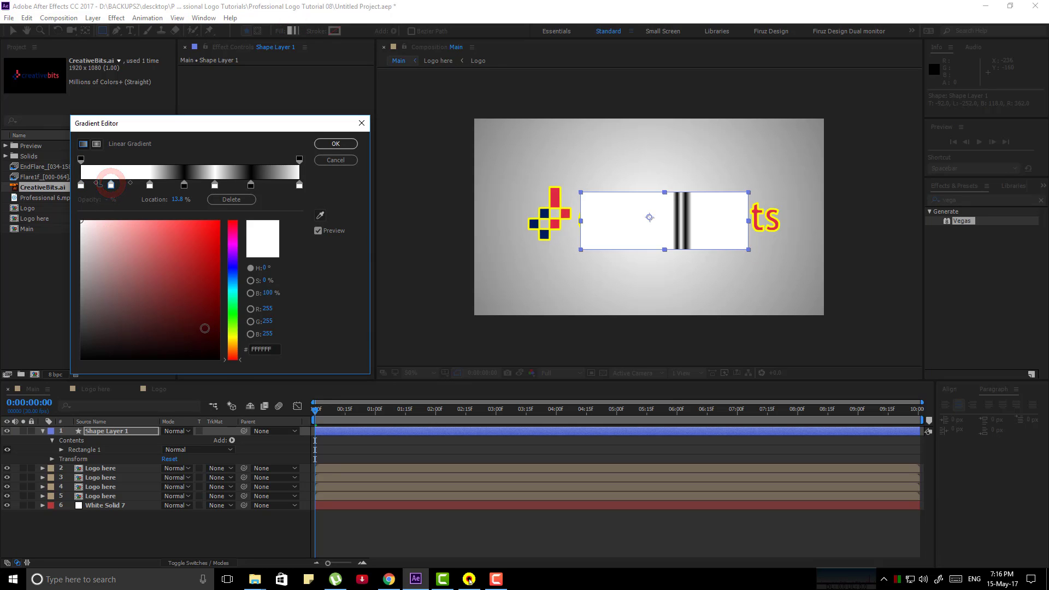
drag(211, 328, 231, 386)
click(336, 144)
Set Gradient Fill End Point X to 0 and adjust Start/End Points for horizontal stripes.
click(61, 449)
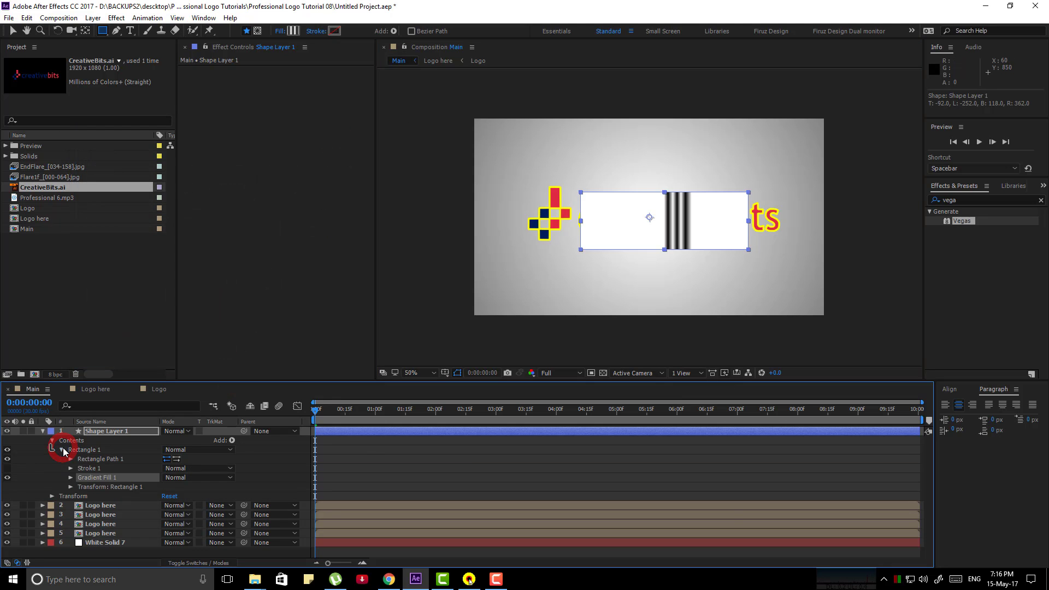
click(67, 477)
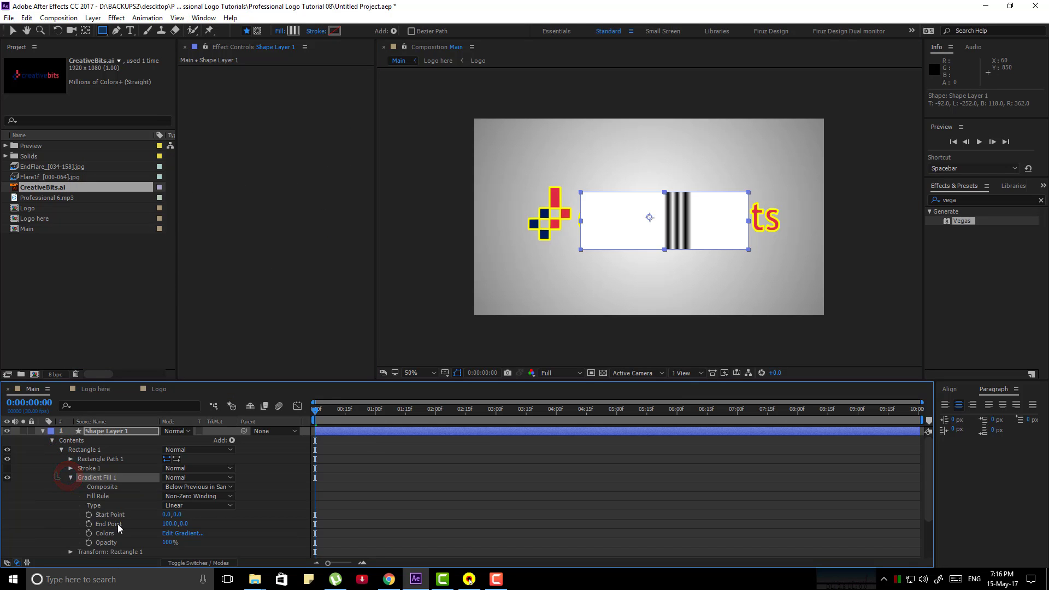
click(122, 515)
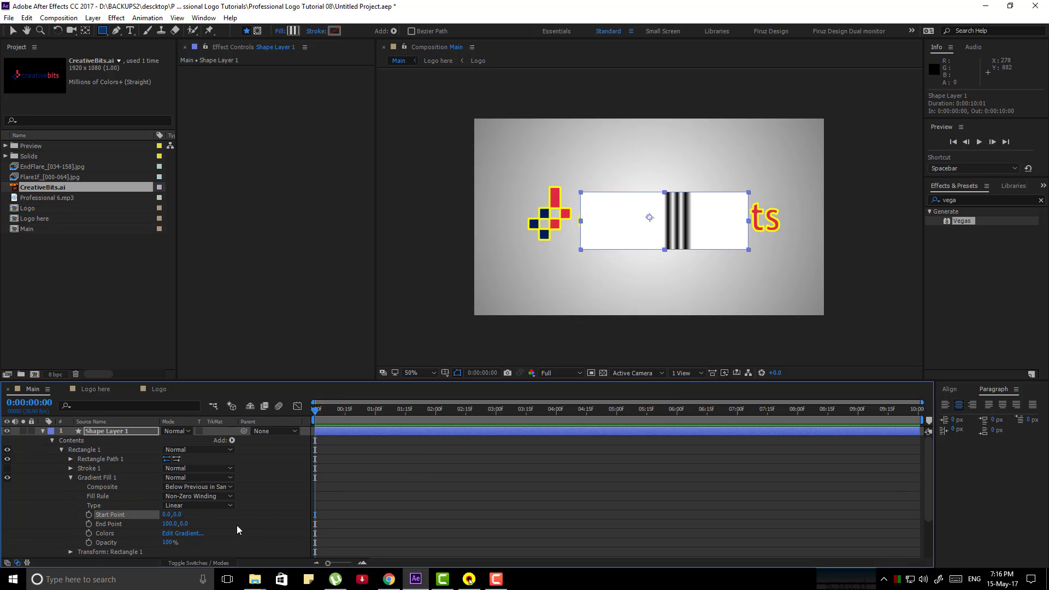
click(170, 524)
text(0)
key(Return)
drag(178, 514, 241, 509)
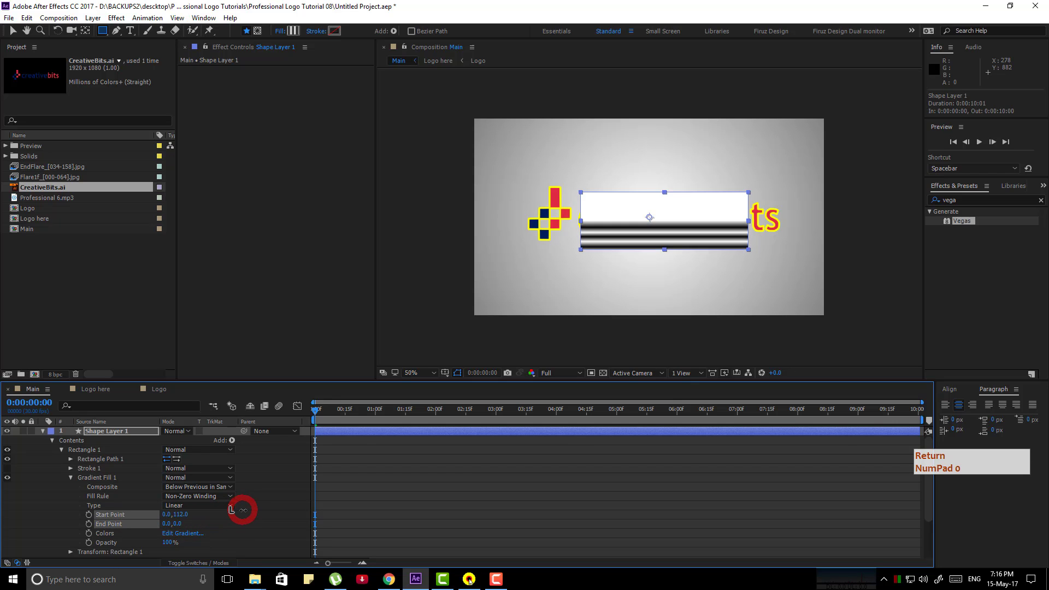
drag(231, 509, 103, 535)
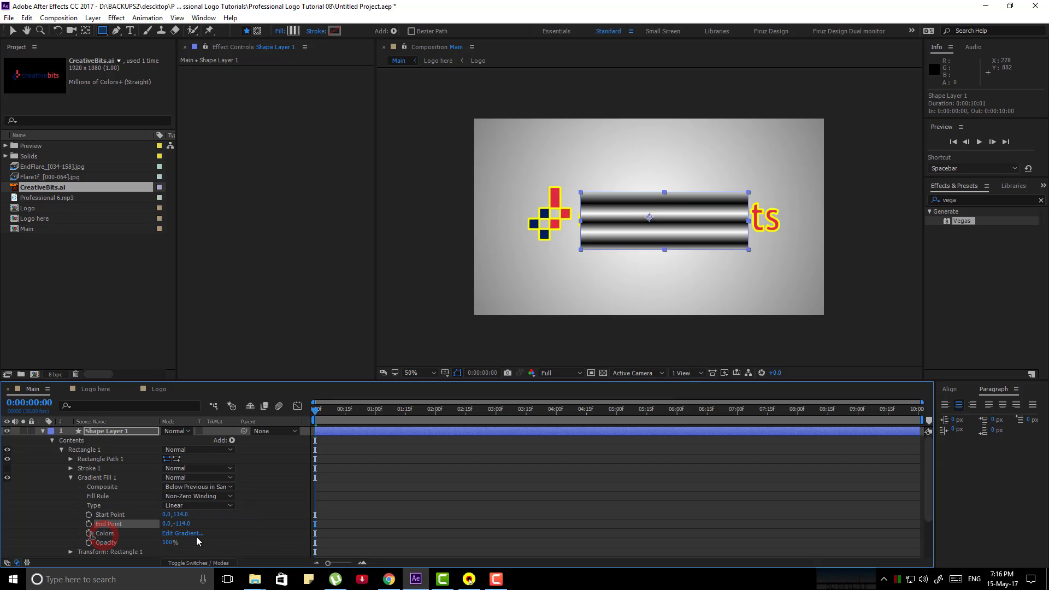
Apply CC RepeTile to Shape Layer 1 and expand the tiles to fill the frame.
click(43, 431)
click(112, 429)
double_click(995, 198)
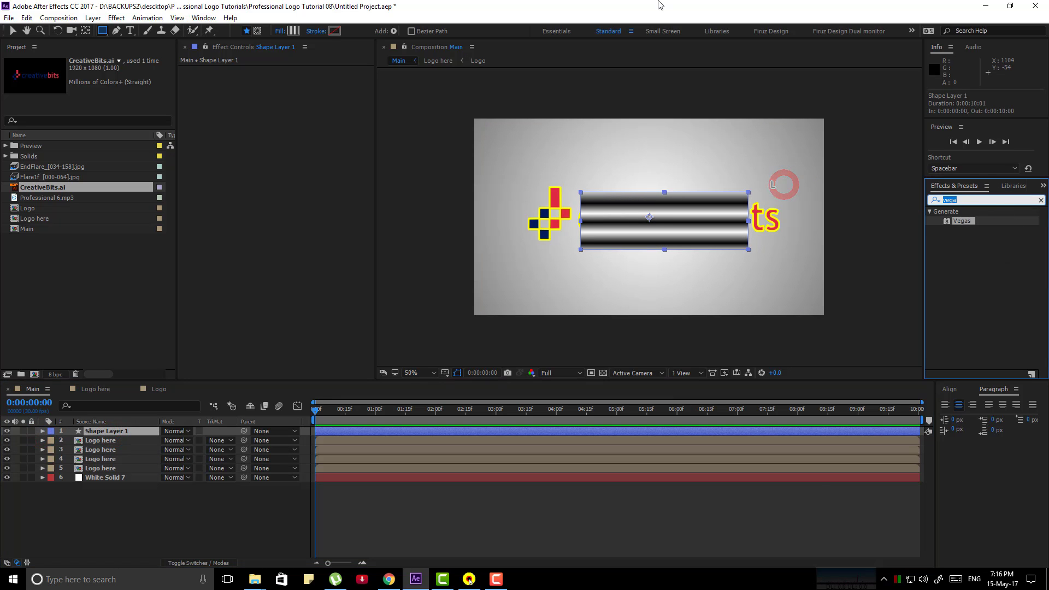
text(tile)
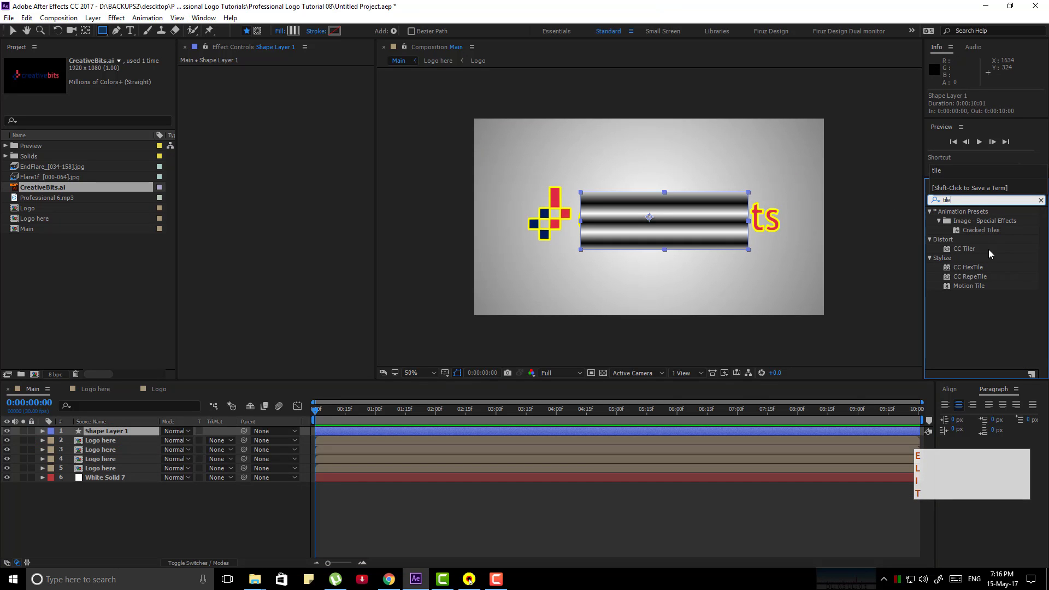
double_click(978, 278)
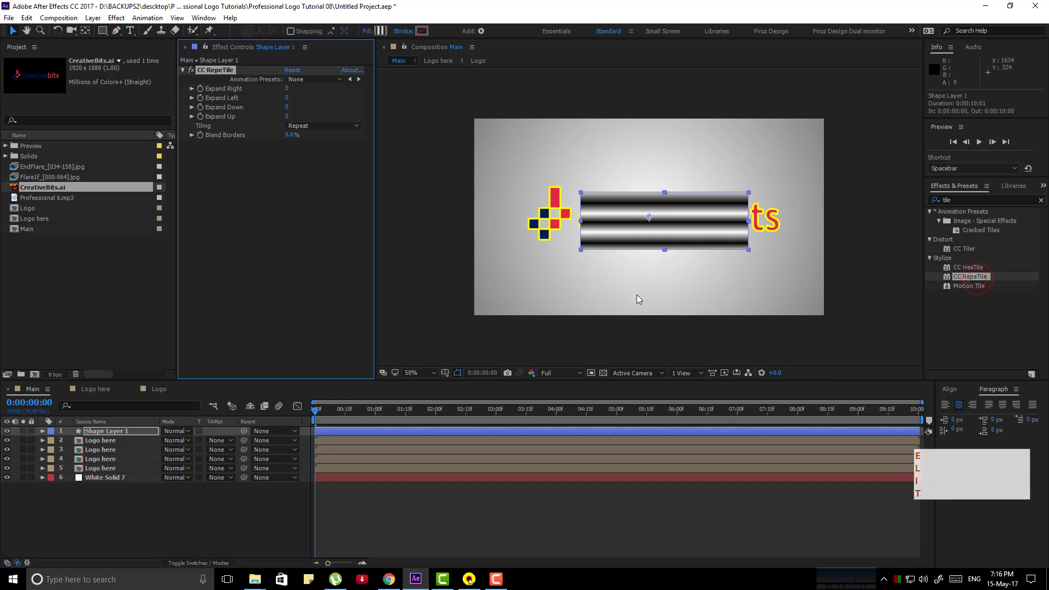
drag(287, 88, 306, 115)
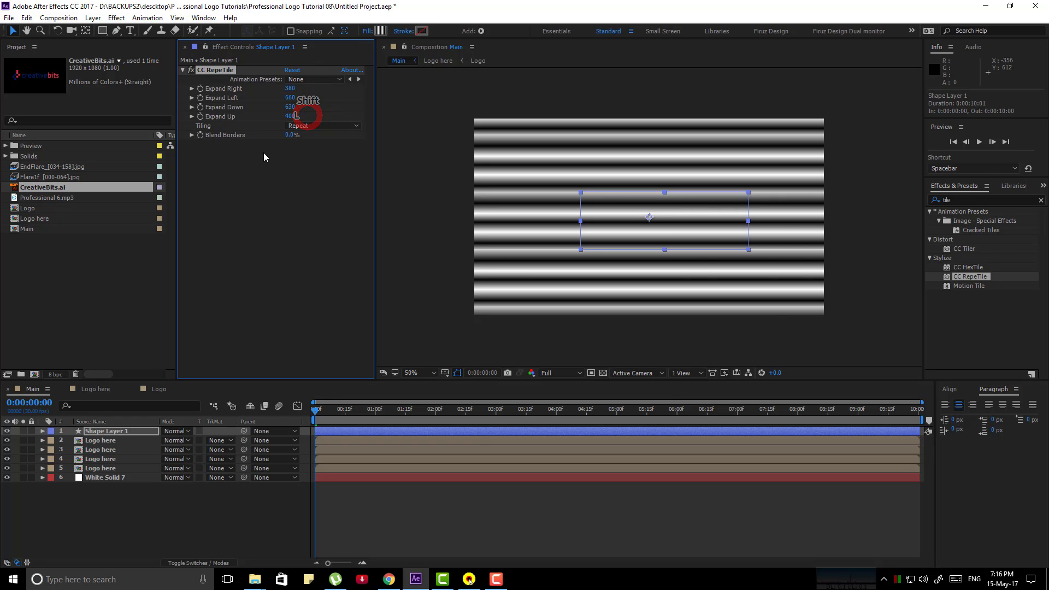
Add a Transform effect and scrub Skew to slant the stripes diagonally.
click(964, 200)
text(transf)
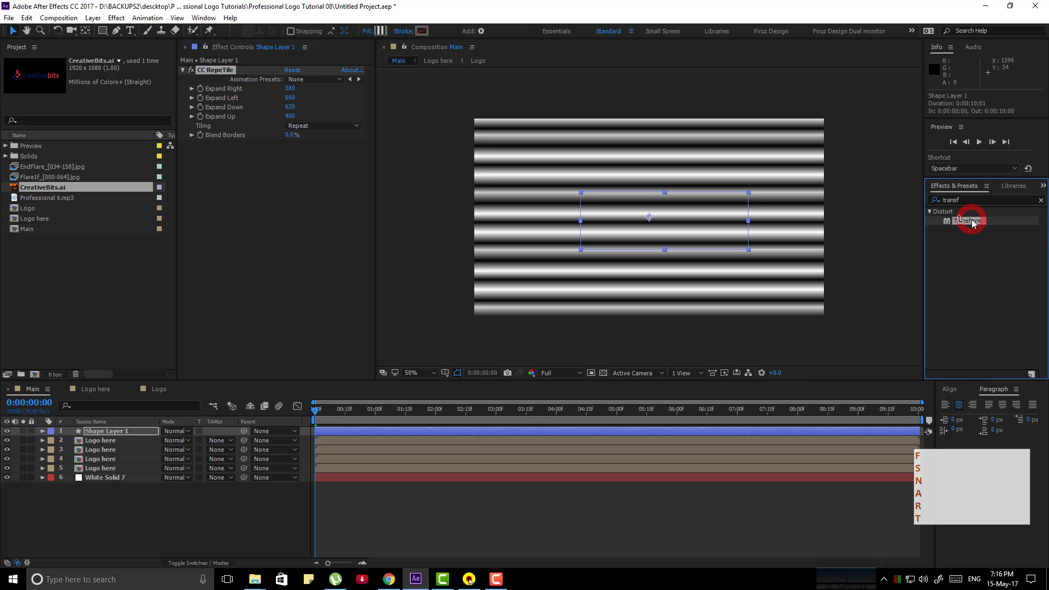
double_click(968, 221)
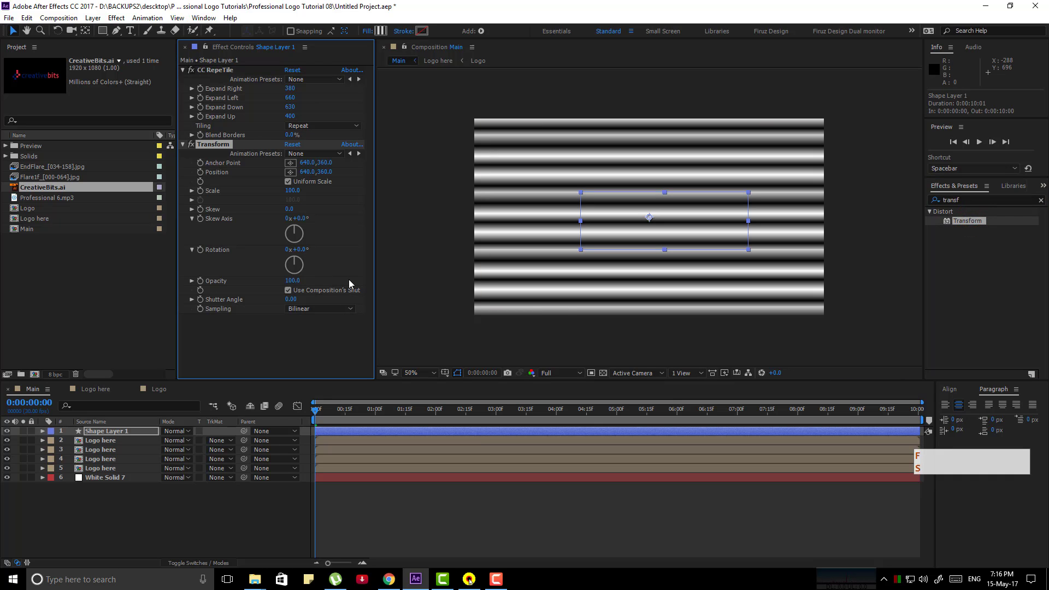
drag(287, 209, 283, 210)
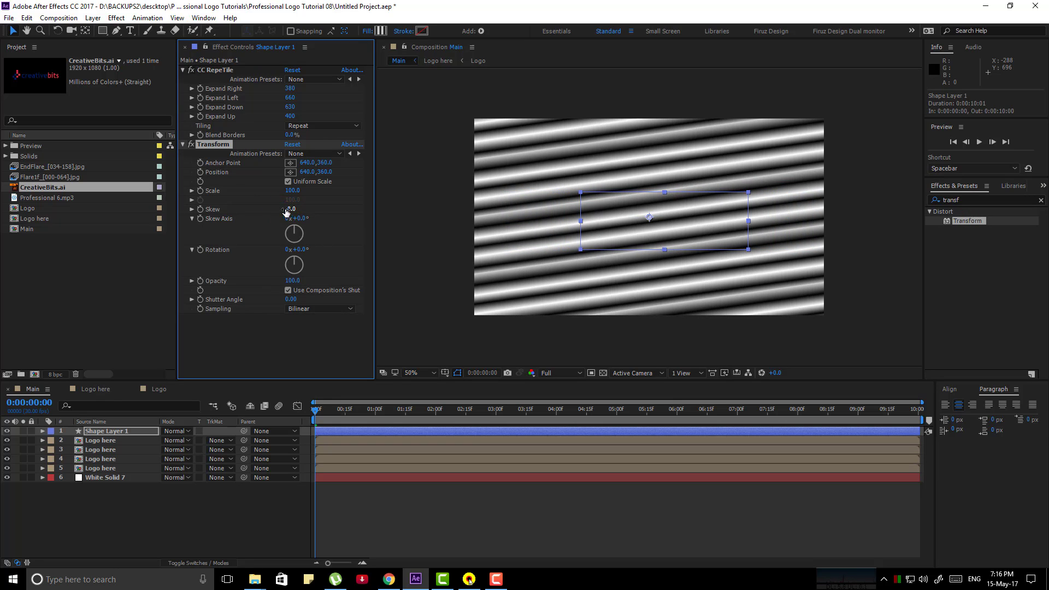
Apply Fast Blur to the stripes with Blurriness raised to 21.
click(182, 145)
click(182, 71)
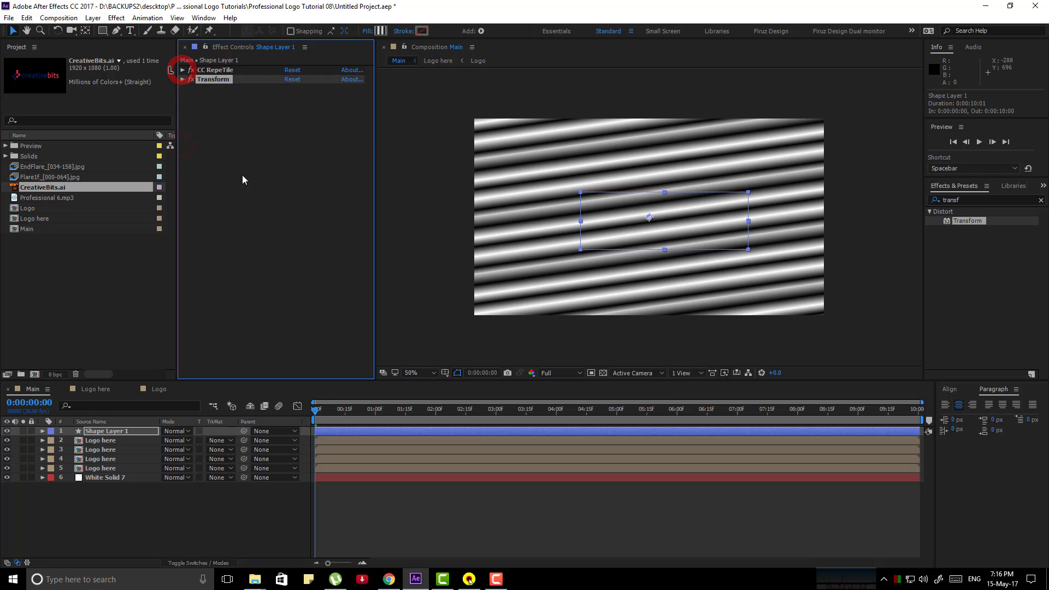
click(244, 178)
click(984, 199)
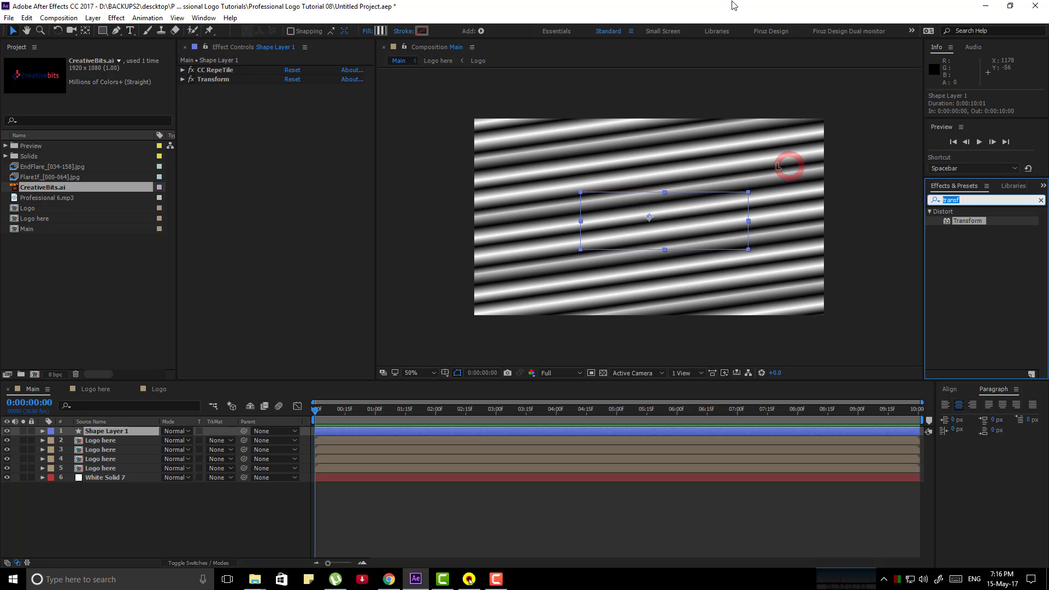
text(fast)
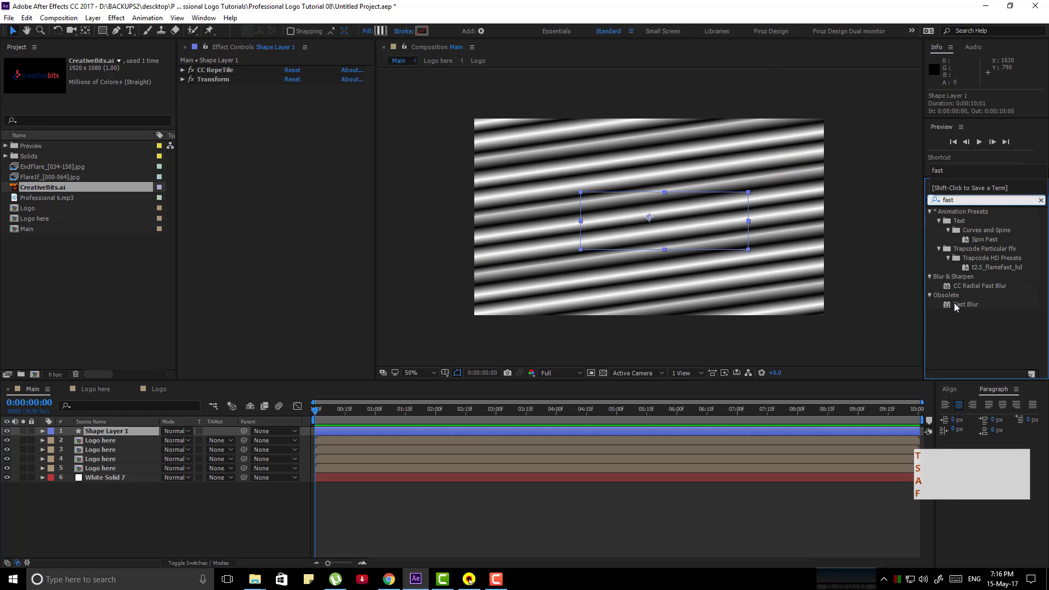
double_click(963, 304)
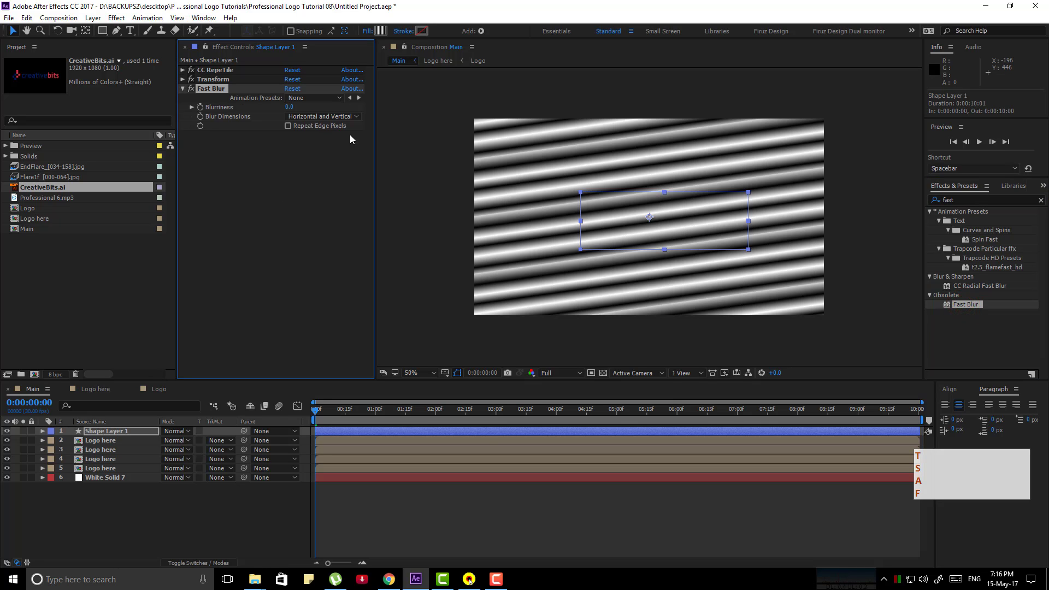
click(290, 108)
text(8)
key(Return)
drag(291, 112, 300, 107)
click(297, 273)
Set Shape Layer 1's Opacity to 80%.
click(112, 431)
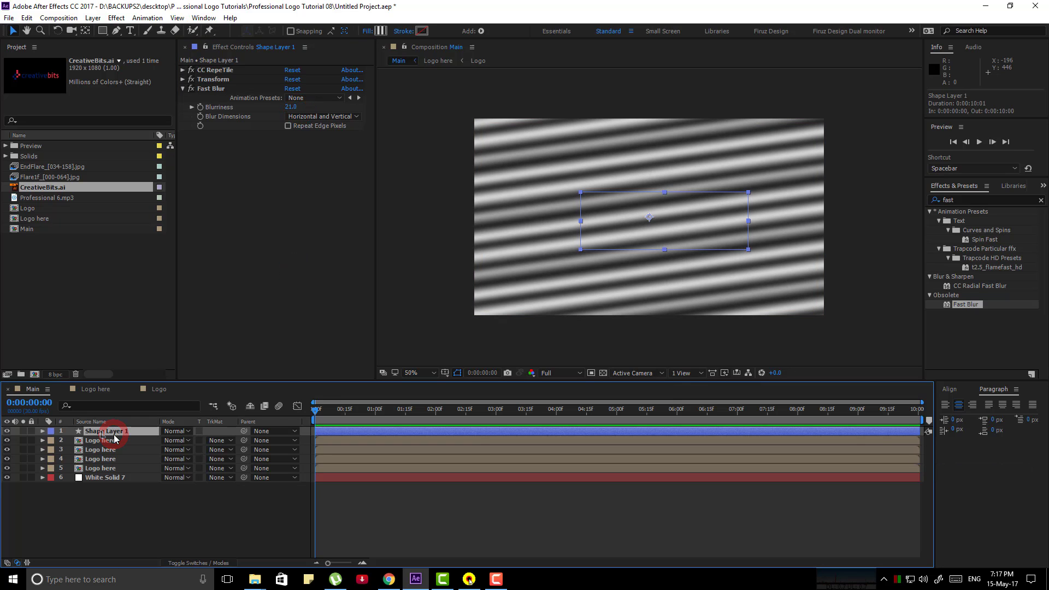
key(t)
click(169, 440)
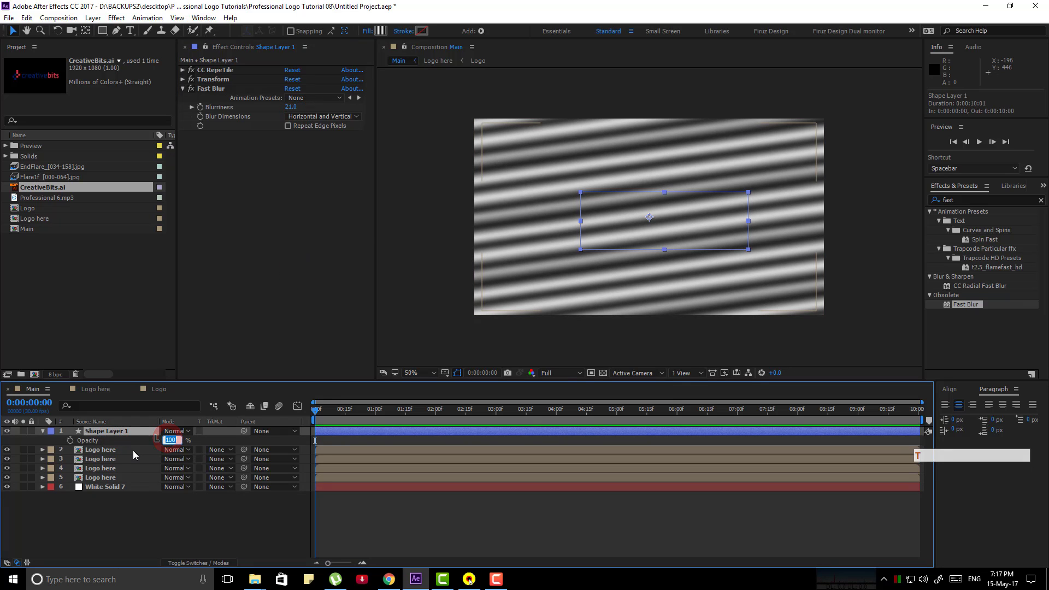
text(80)
key(Return)
click(111, 533)
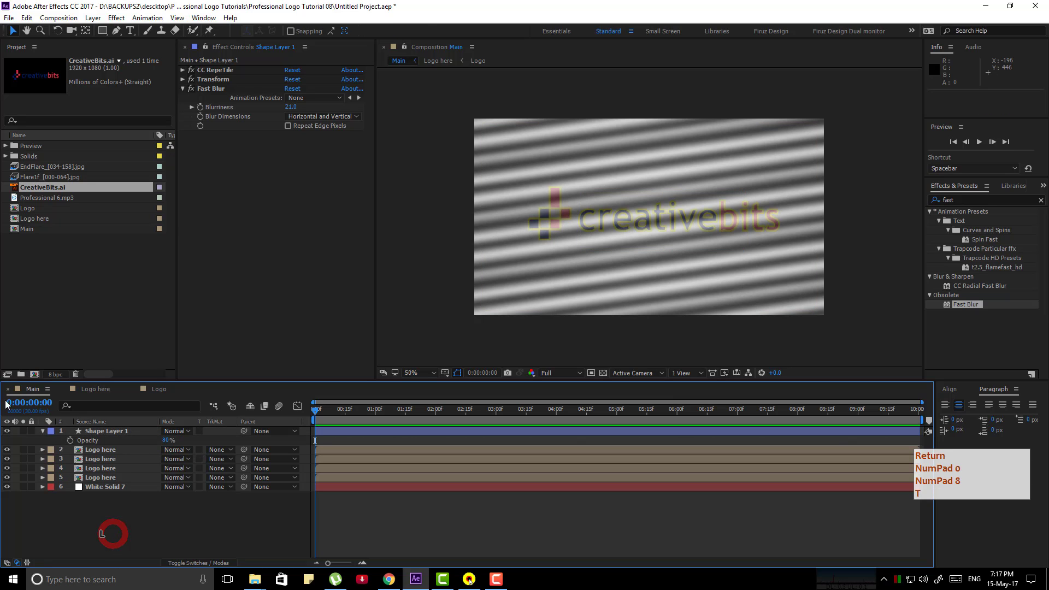
click(47, 432)
Pre-compose Shape Layer 1 into Shape Layer 1 Comp 3 without opening it.
key(ctrl+shift+c)
click(113, 432)
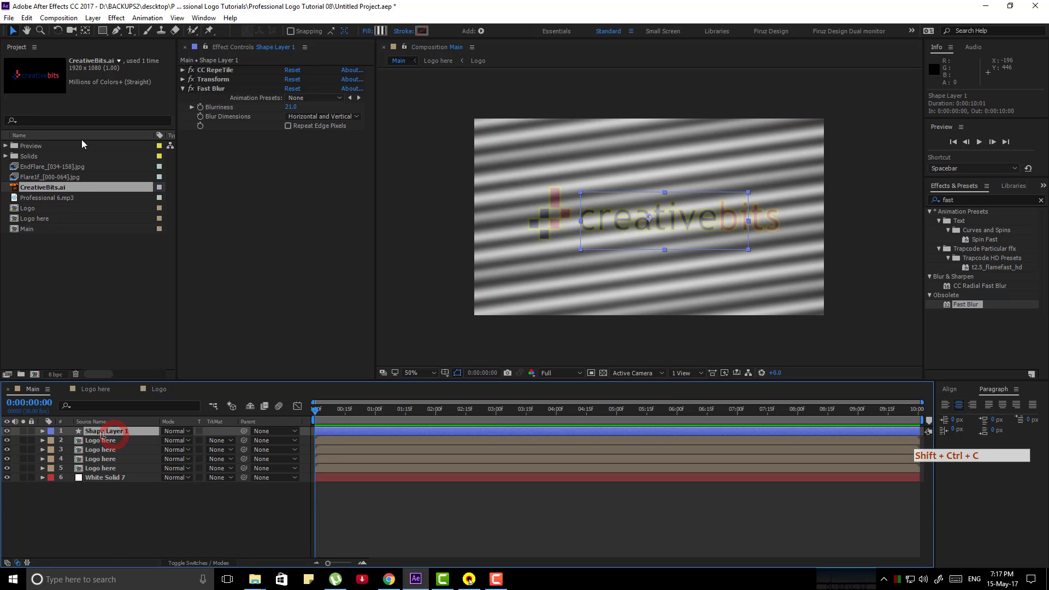
click(94, 19)
click(163, 425)
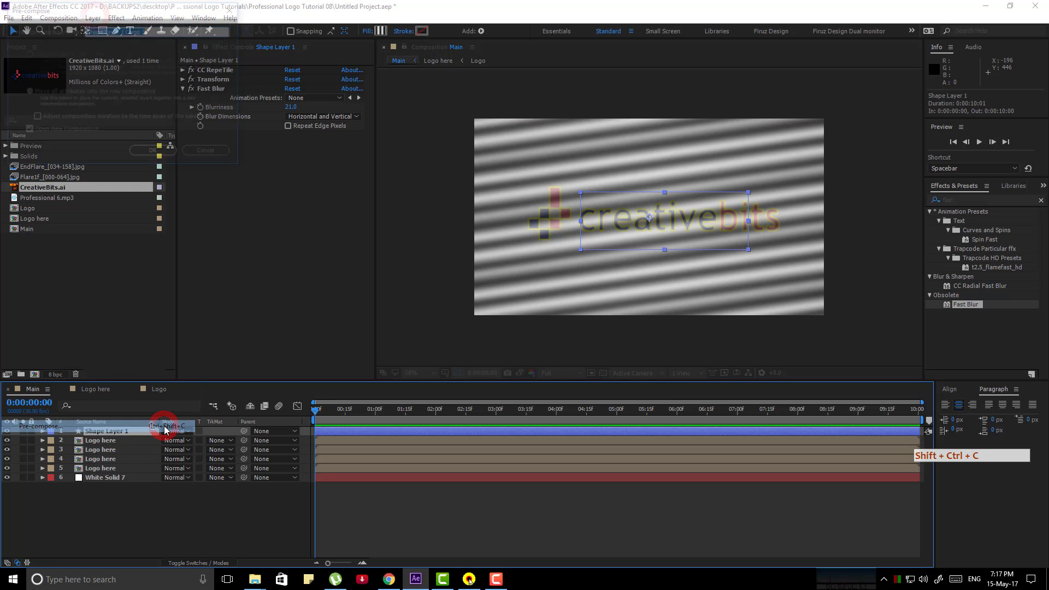
click(26, 130)
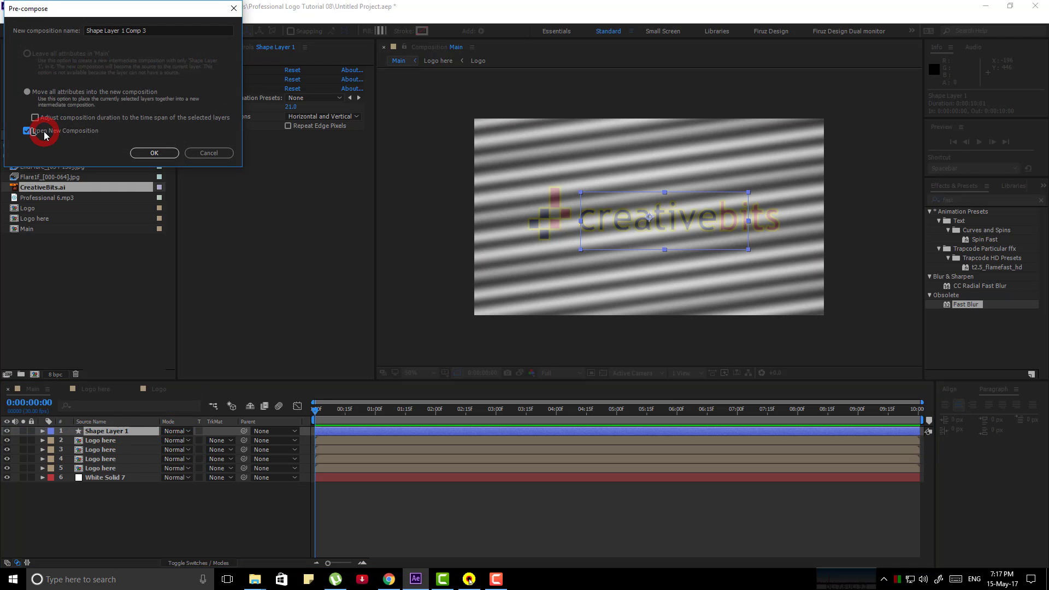
click(154, 152)
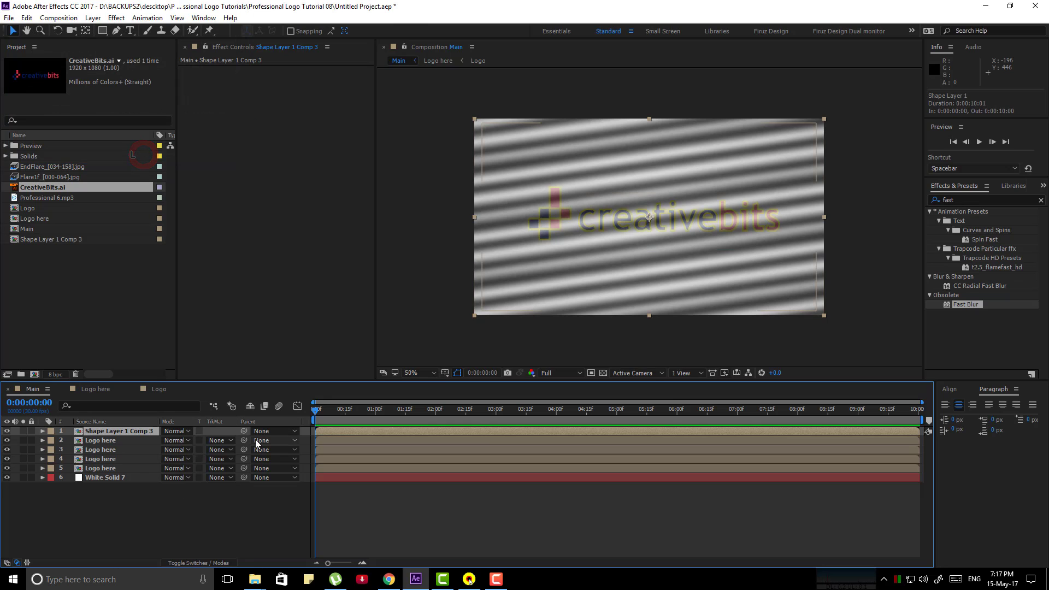
Move the stripes comp below Logo here and set the Vegas blend mode to Transparent.
drag(152, 433, 147, 444)
click(101, 431)
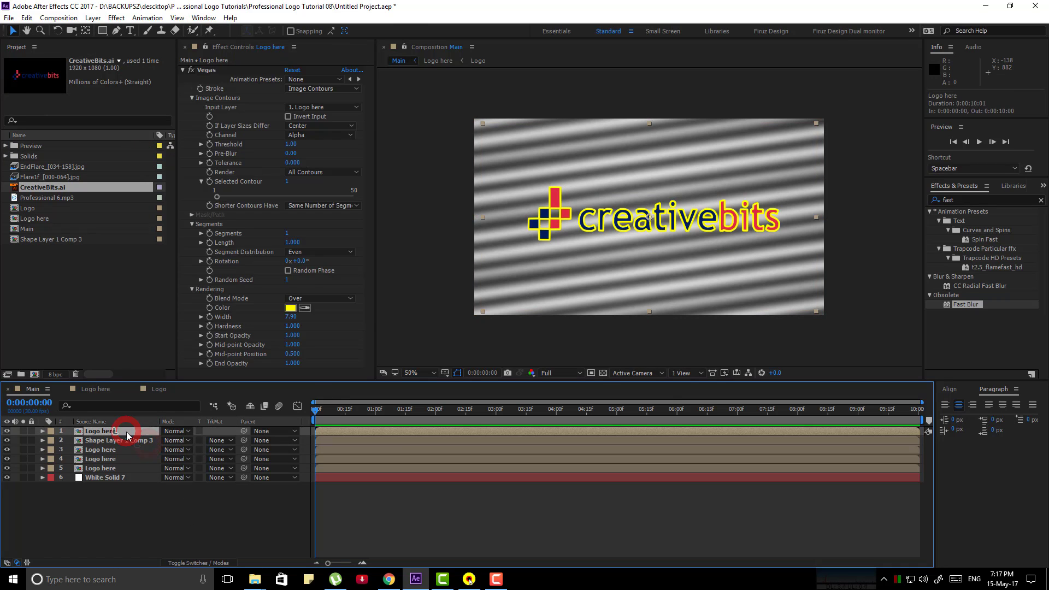
click(330, 298)
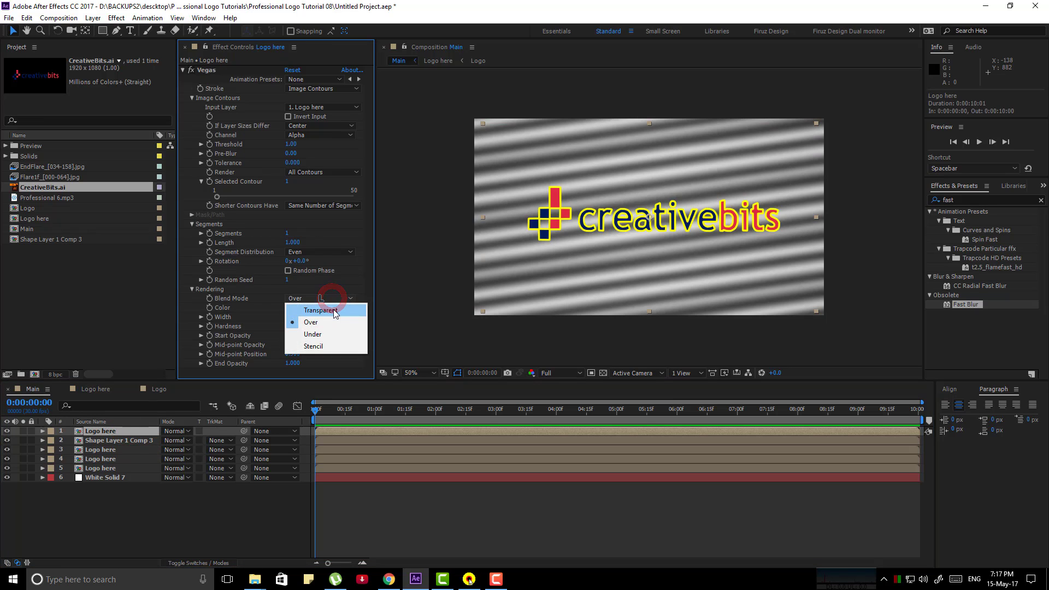
click(331, 308)
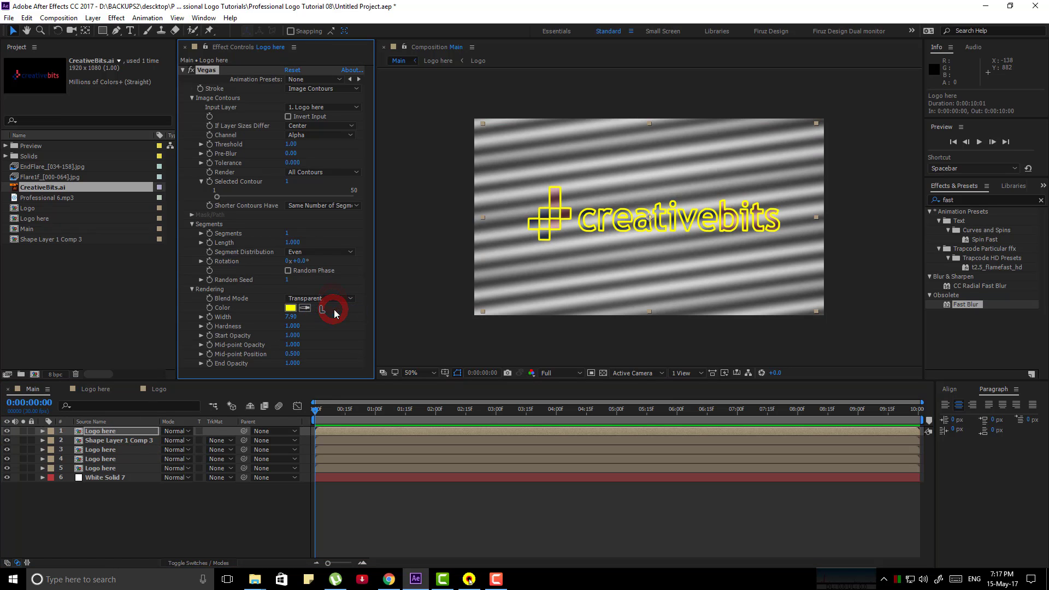
click(184, 70)
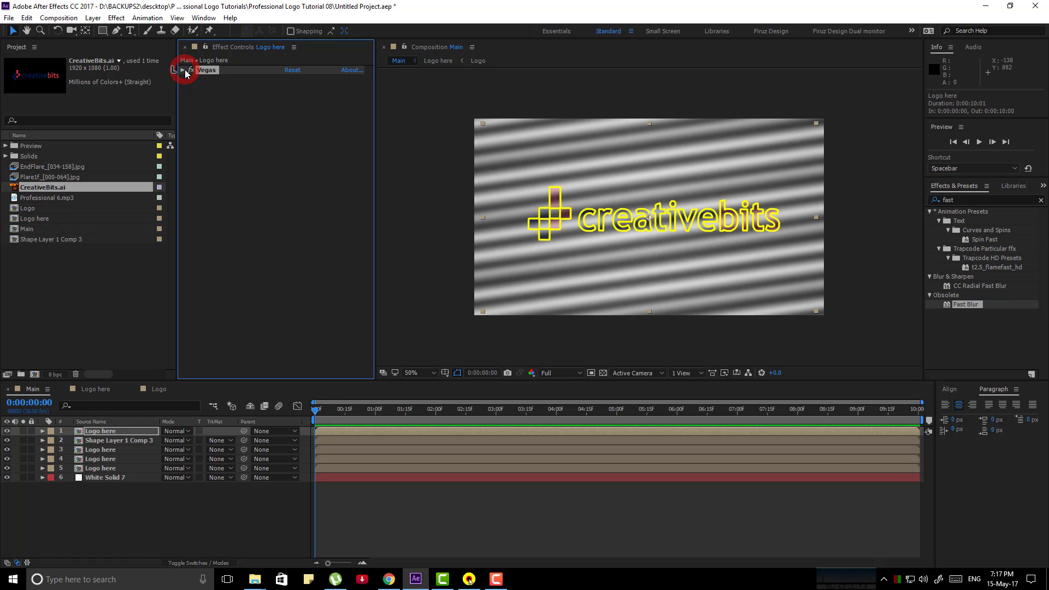
Set Shape Layer 1 Comp 3's track matte to Alpha Matte from Logo here.
click(134, 441)
click(219, 440)
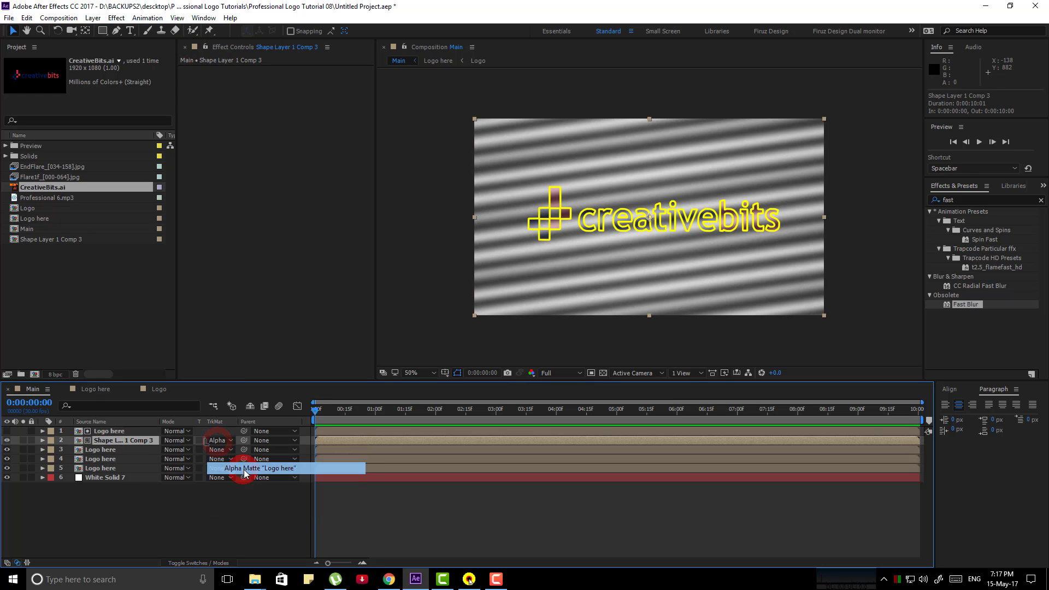
click(244, 468)
key(period)
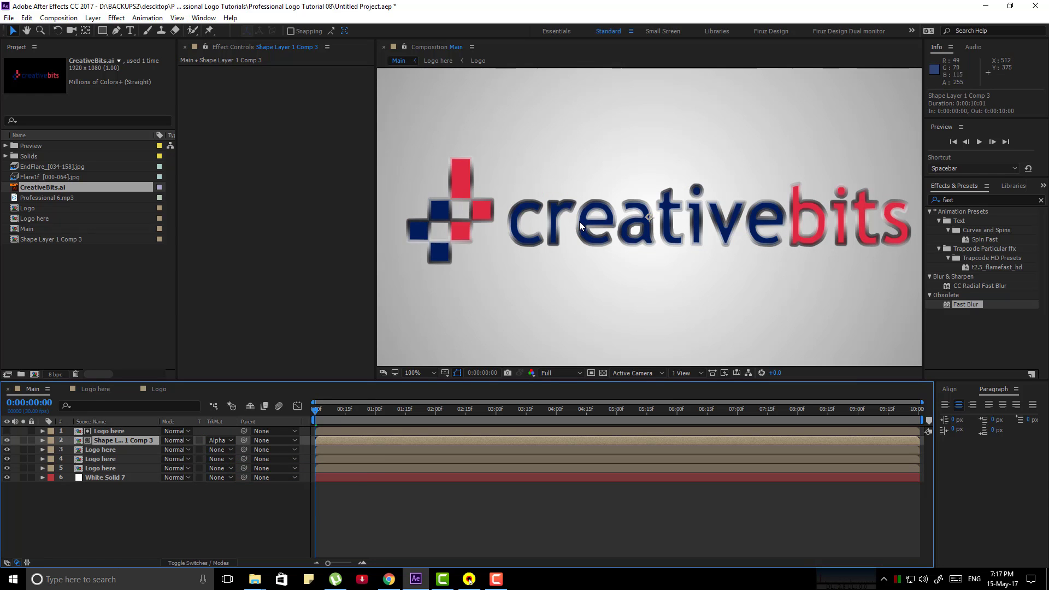
Thin the Logo here Vegas stroke width to 2.40.
click(138, 431)
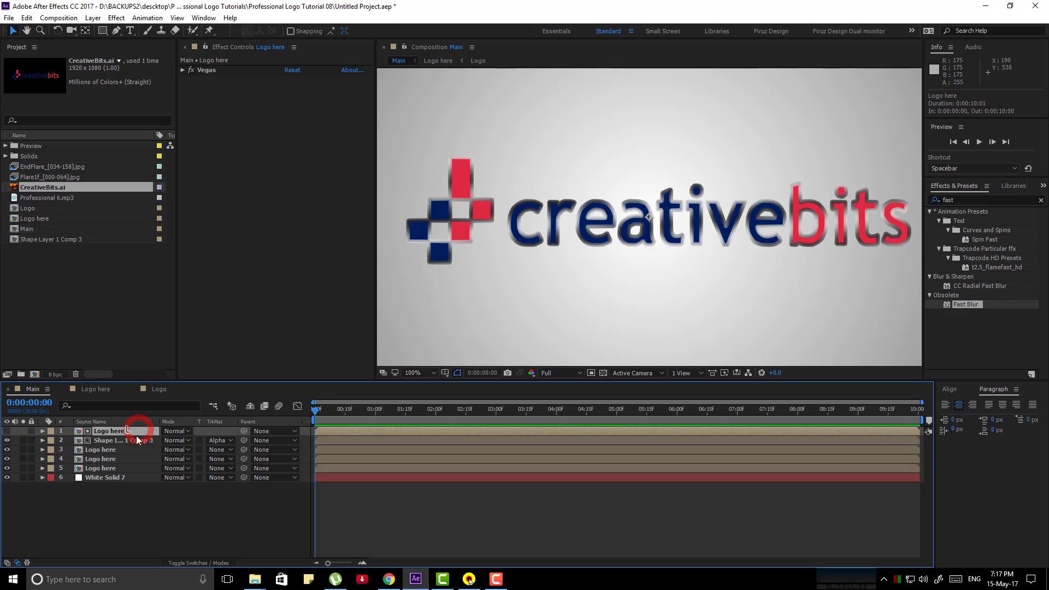
click(180, 70)
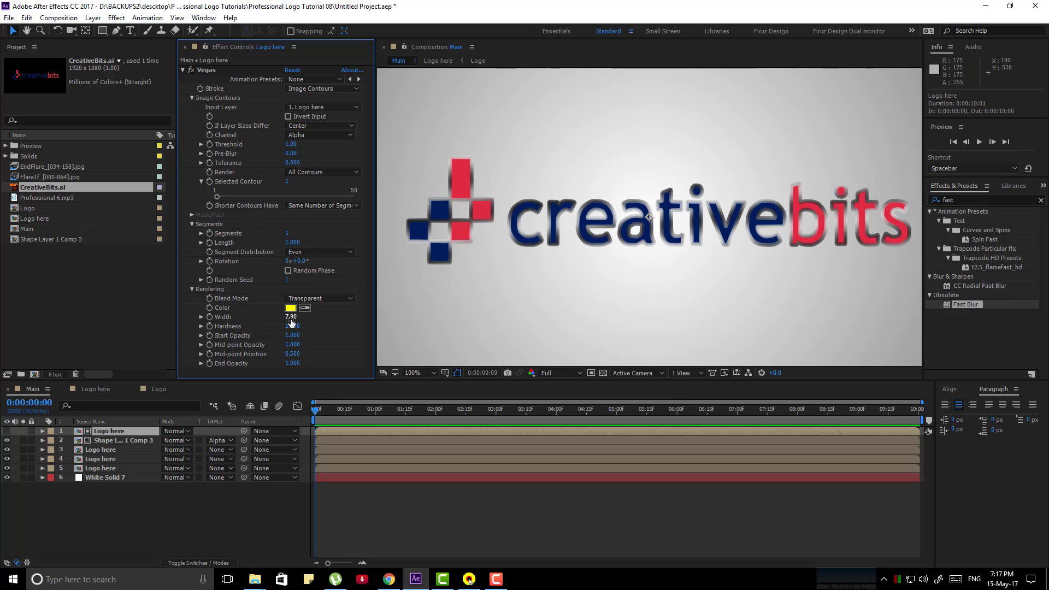
drag(290, 316, 264, 323)
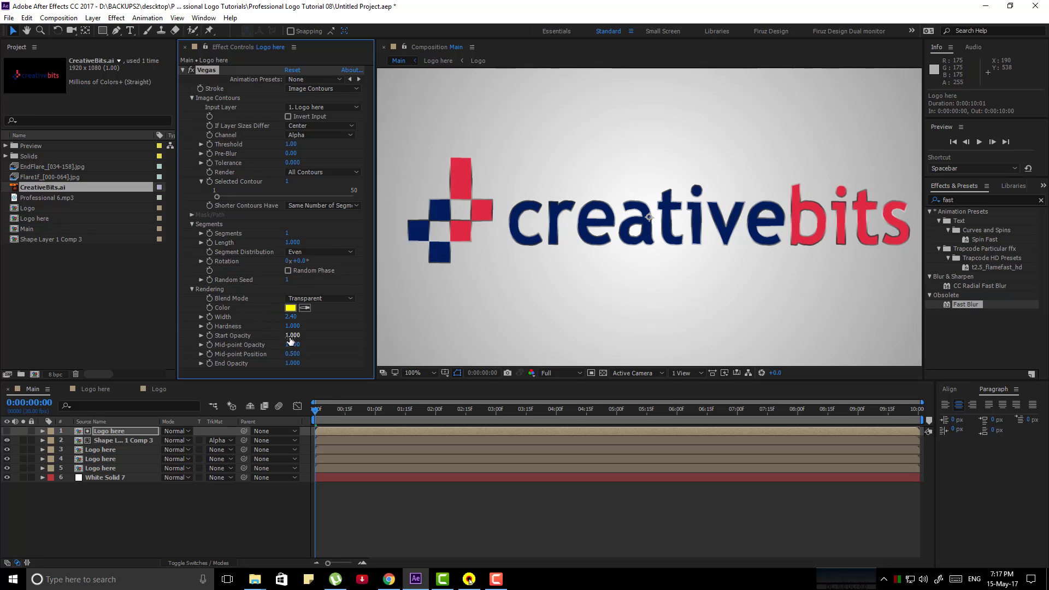
click(183, 70)
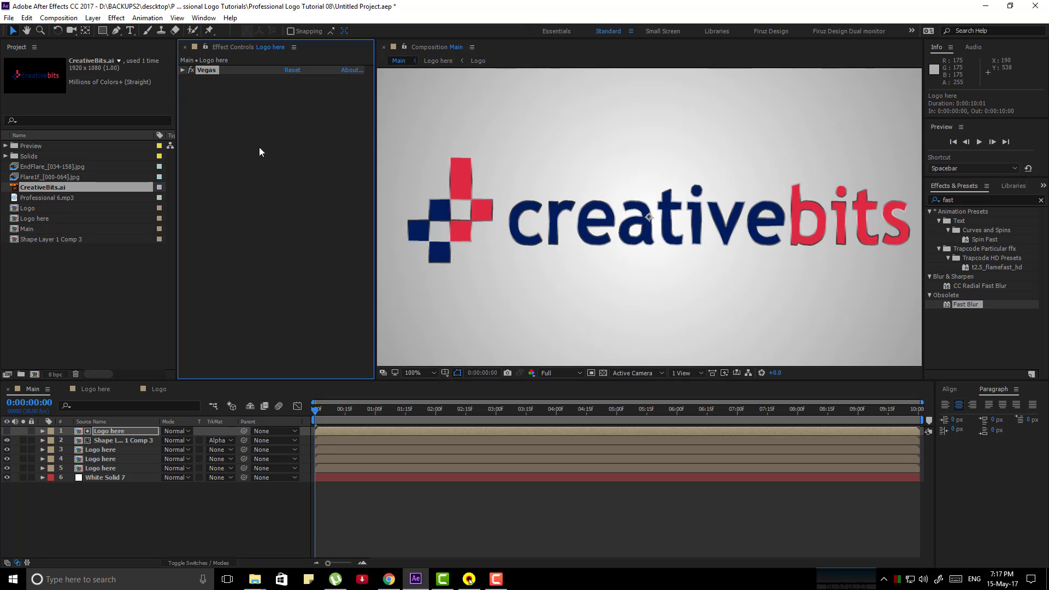
Add a Vegas Length keyframe at the start with Length 0.050.
click(186, 70)
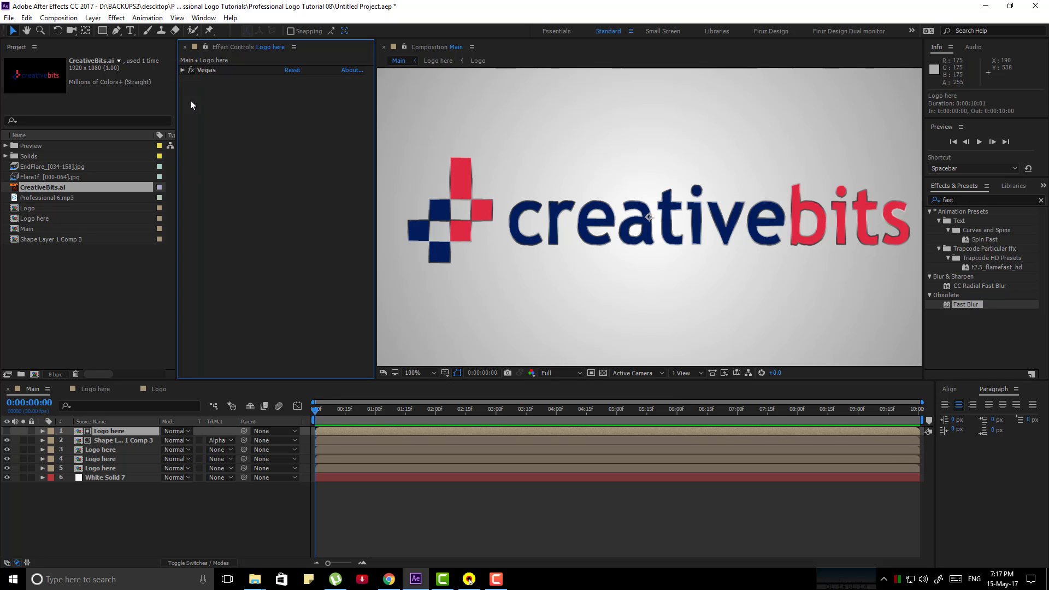
click(183, 70)
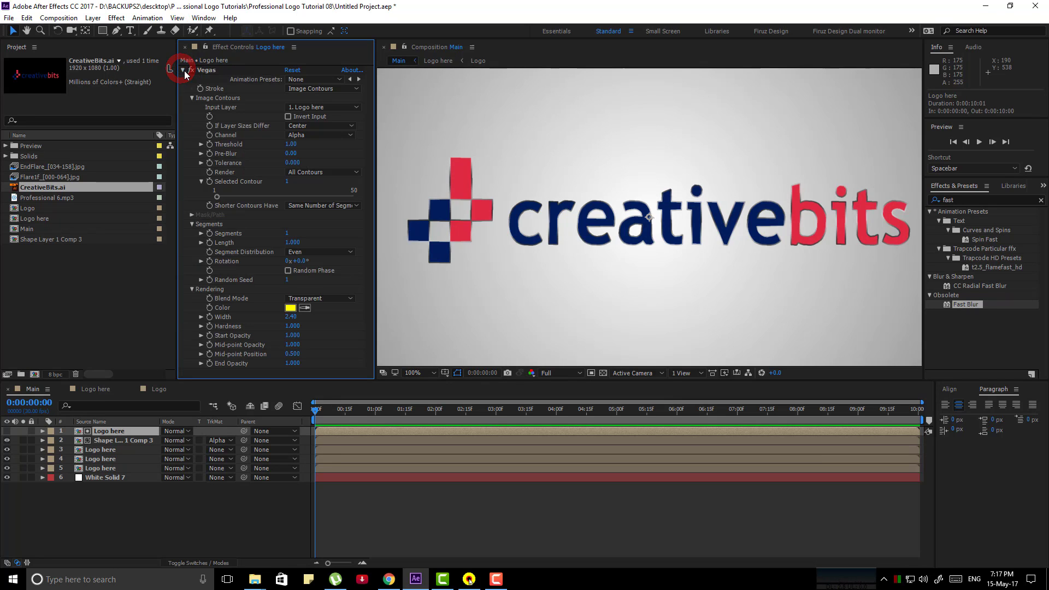
click(209, 242)
drag(289, 242, 89, 239)
right_click(230, 244)
click(284, 343)
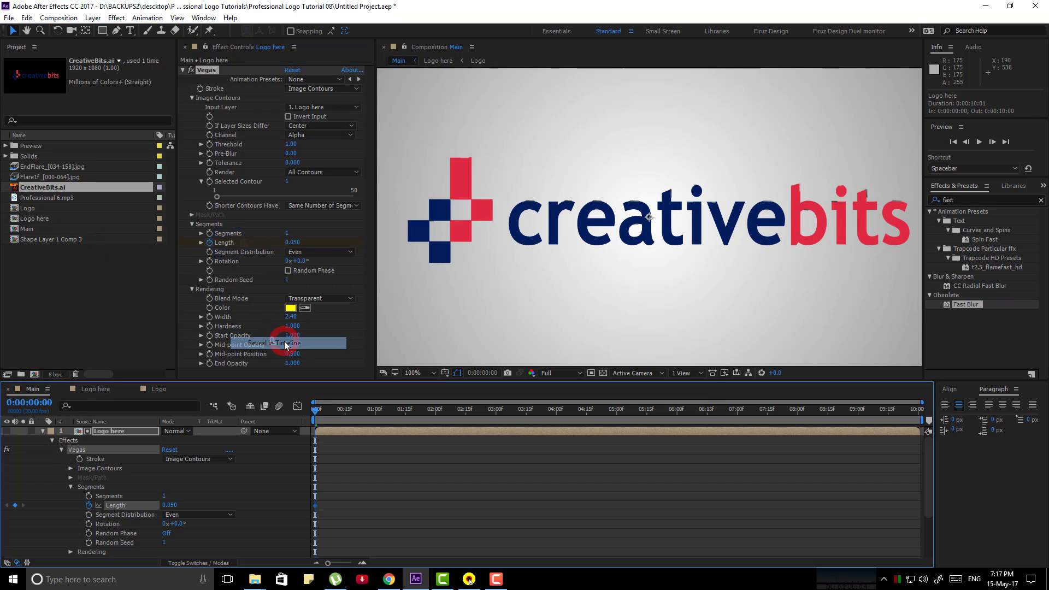
Set Vegas Length to 1.000 at one second and 0 at the first frame.
click(375, 411)
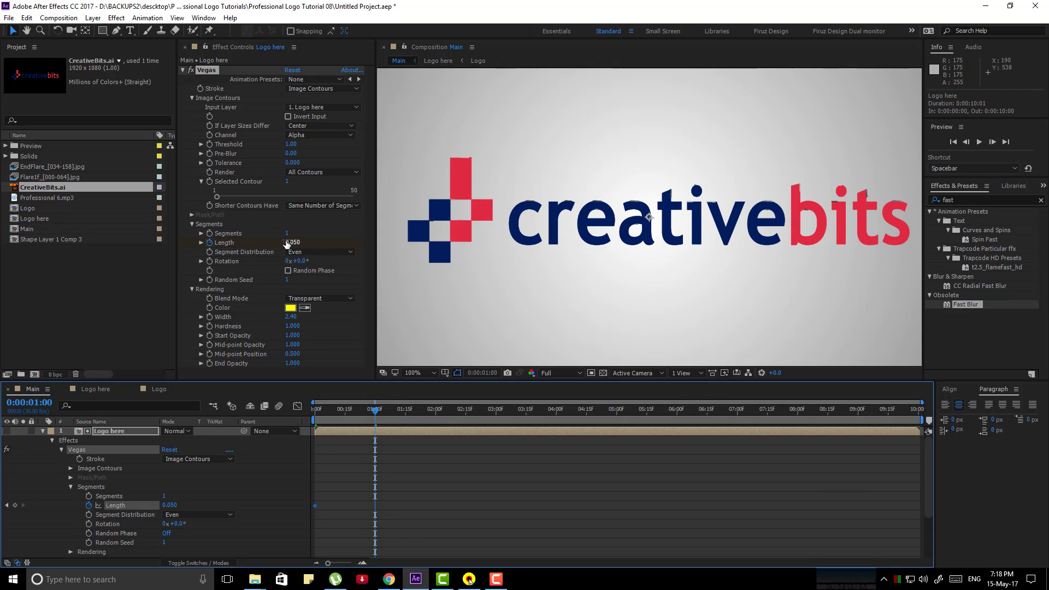
mouse_move(292, 243)
mouse_down()
mouse_move(4, 240)
mouse_move(602, 249)
mouse_up()
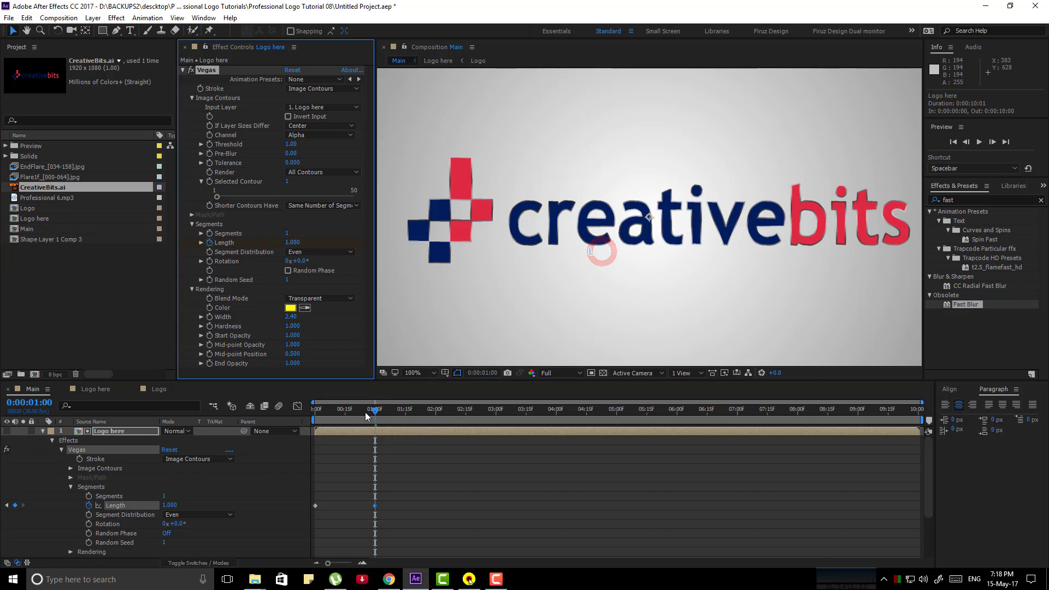
click(186, 429)
key(Home)
drag(290, 245, 61, 238)
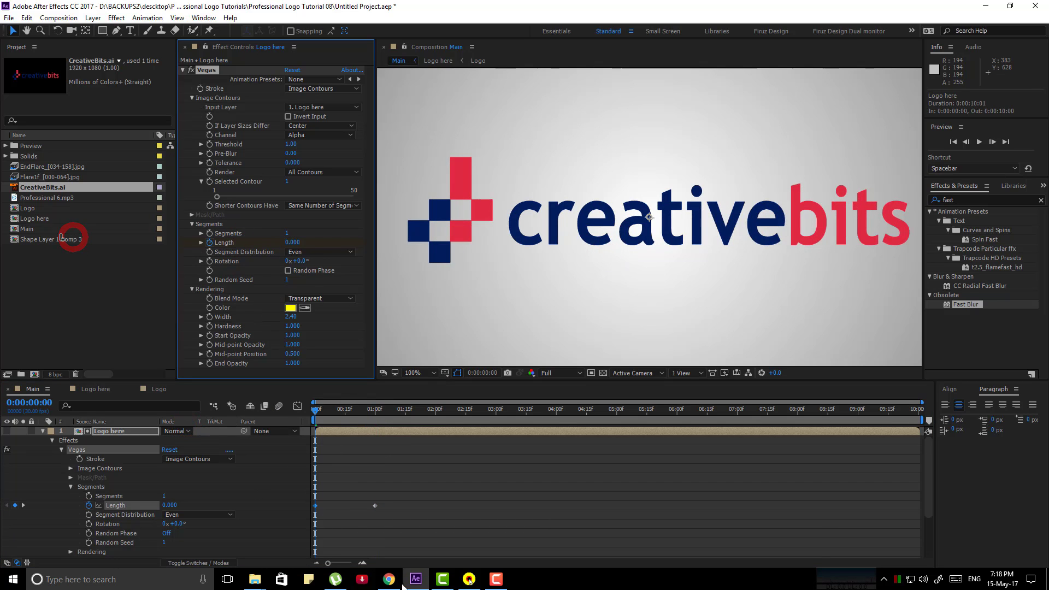
drag(316, 412, 382, 410)
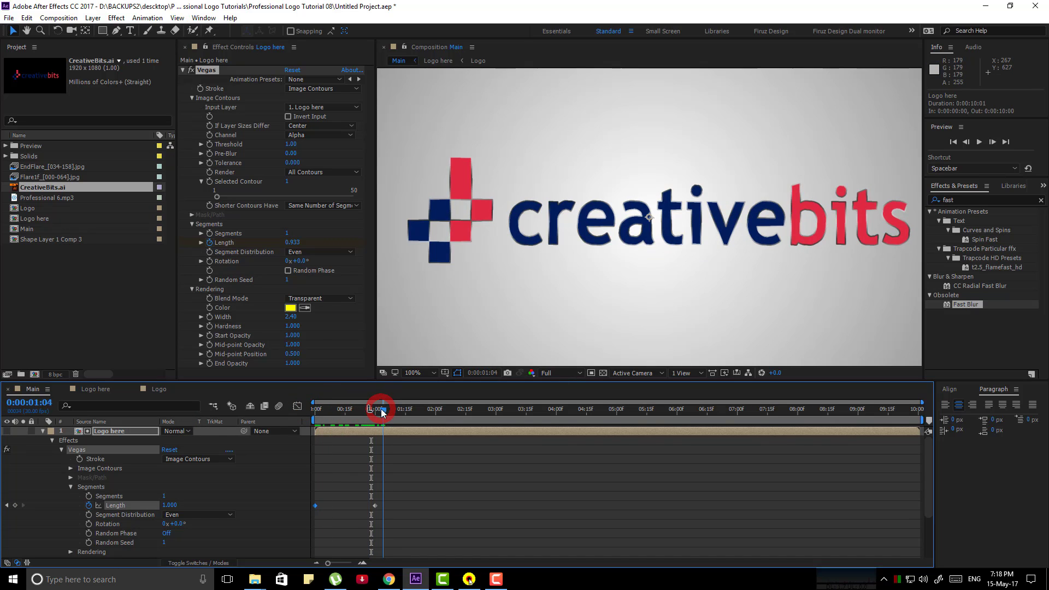
click(42, 432)
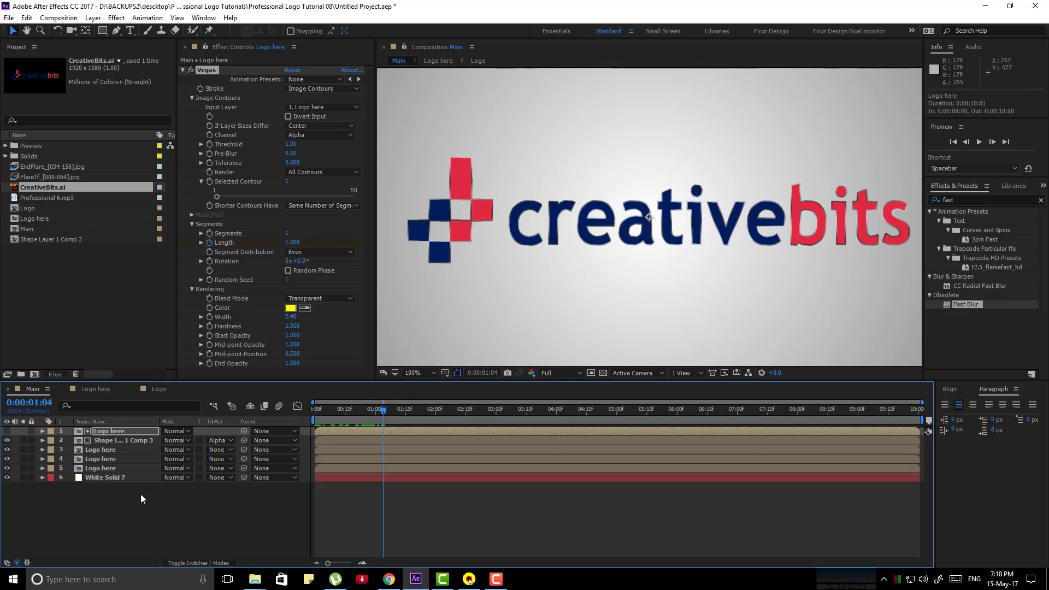
Rename the top Vegas-stroke layer to 'Outline'.
click(123, 436)
key(Return)
text(Outline)
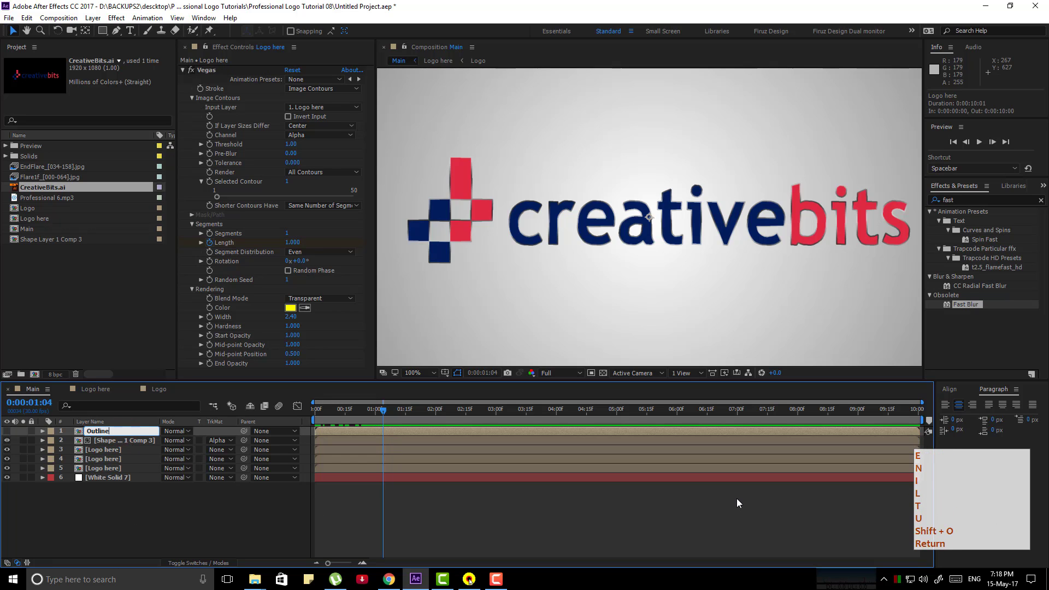
key(Return)
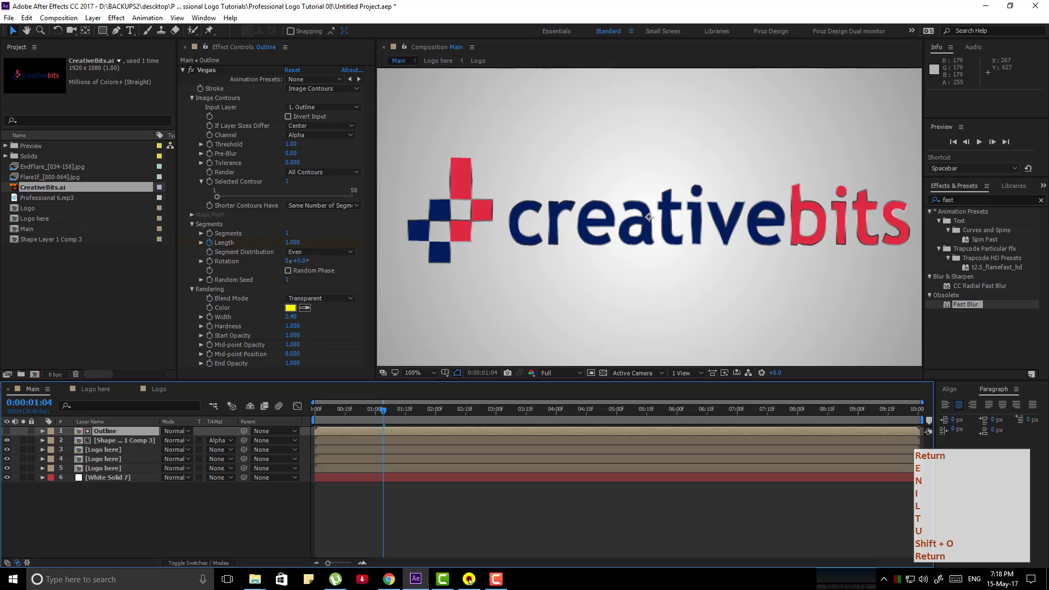
click(140, 450)
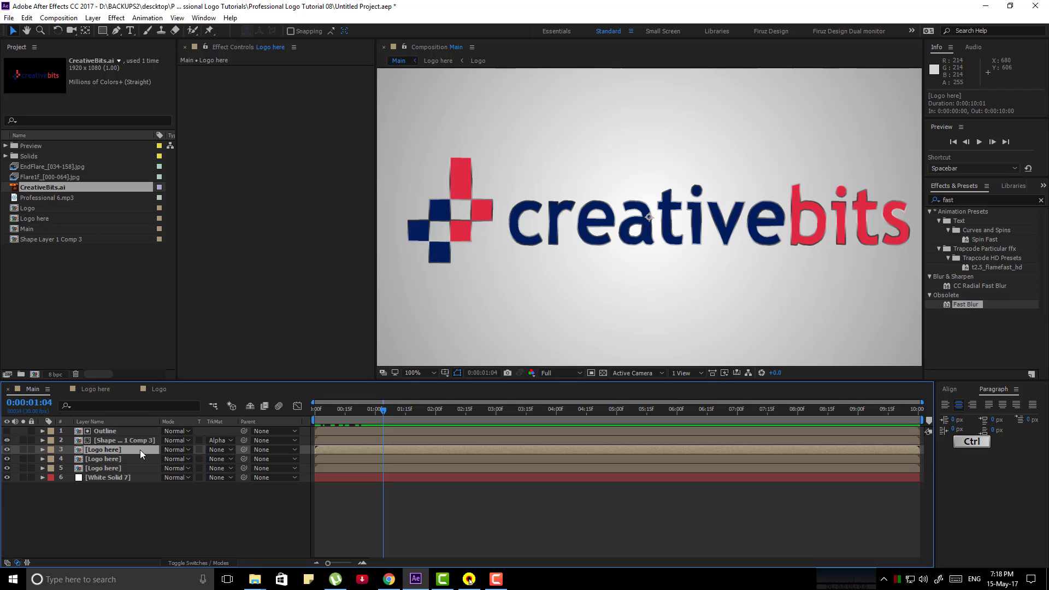
Duplicate Logo here and give layer 6 a grey #747474 Fill effect.
key(ctrl+d)
key(ctrl+d)
key(ctrl+d)
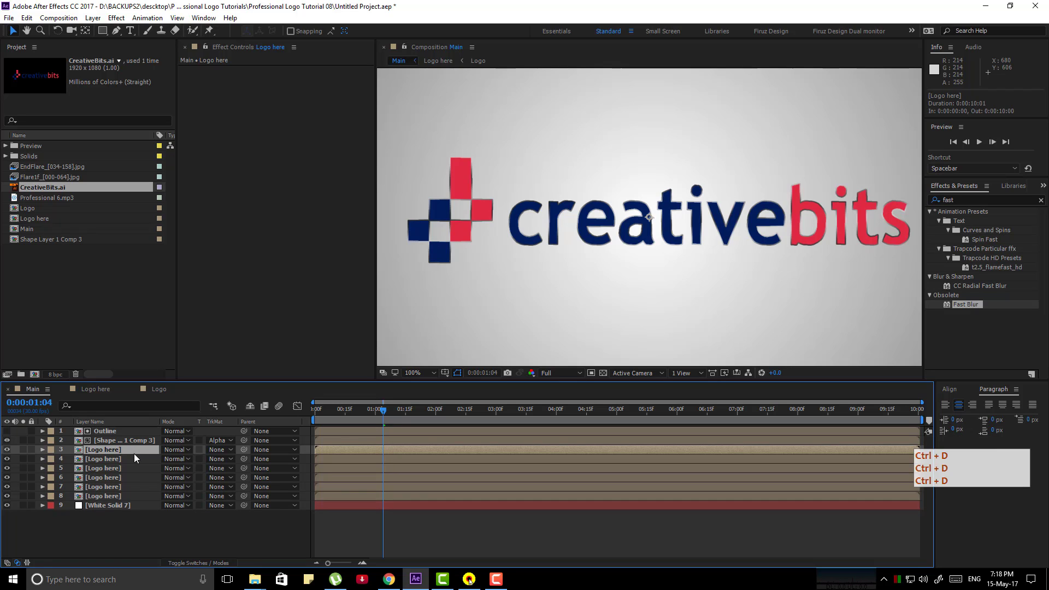
click(123, 476)
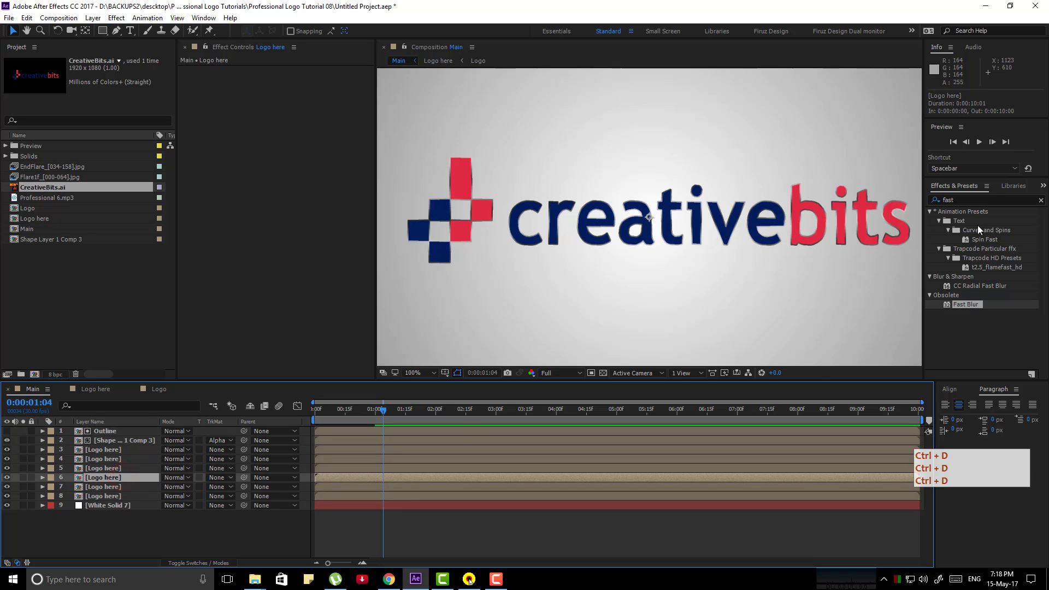
click(990, 200)
text(fill)
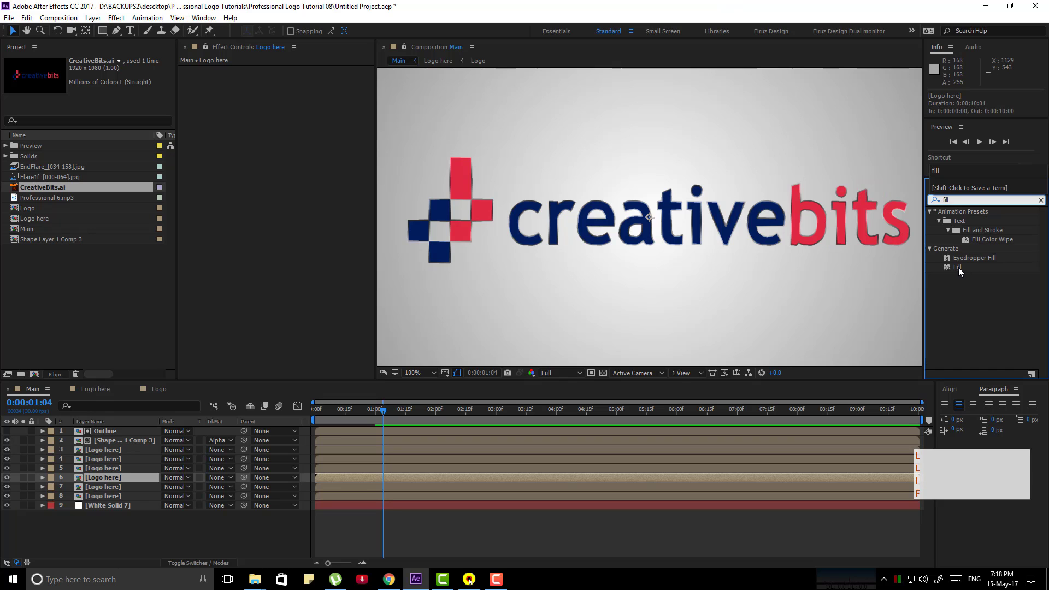
double_click(958, 268)
click(290, 107)
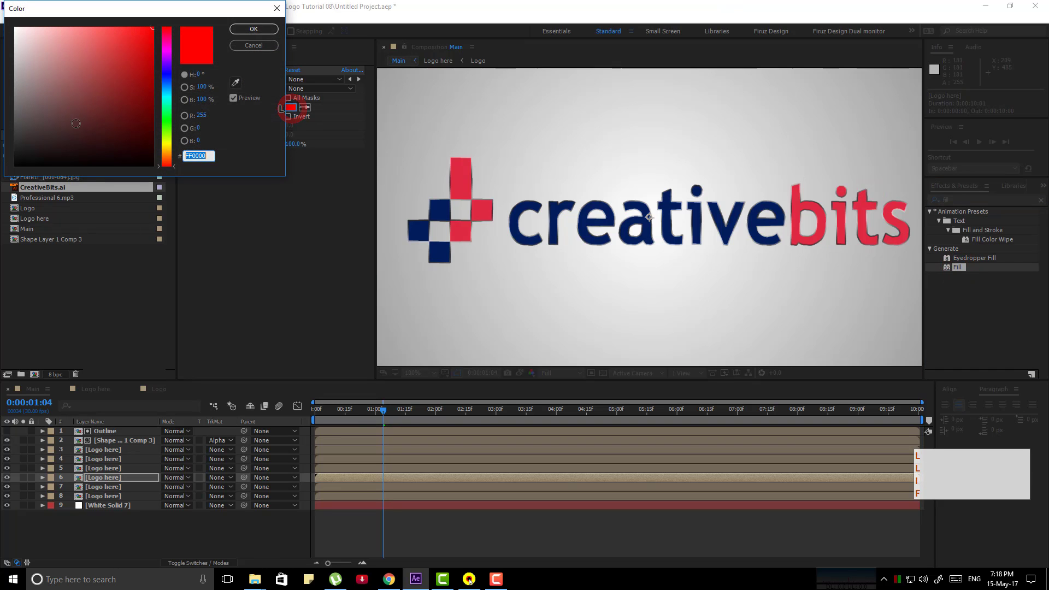
drag(22, 60, 5, 101)
click(254, 29)
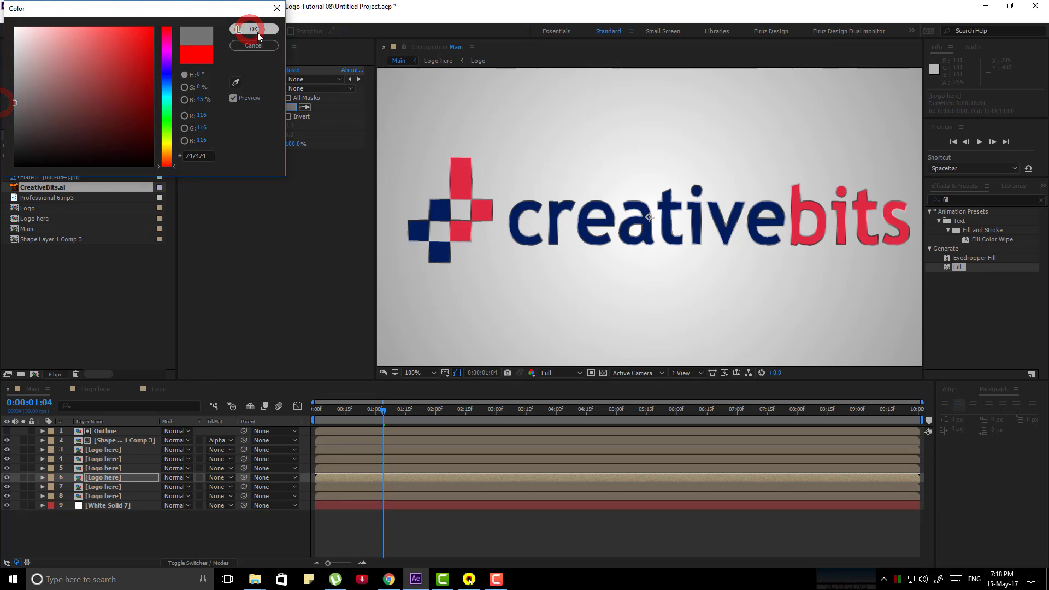
Apply an inverted Grid to layer 5 with Corner 1108.0,660.6 and Border 14.
click(116, 470)
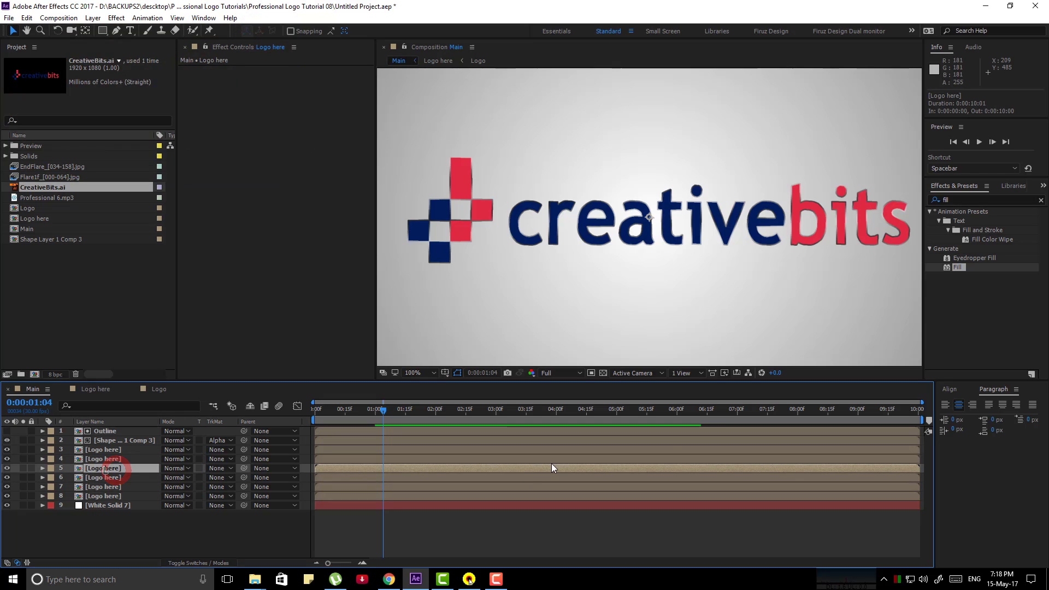
click(997, 198)
text(grid)
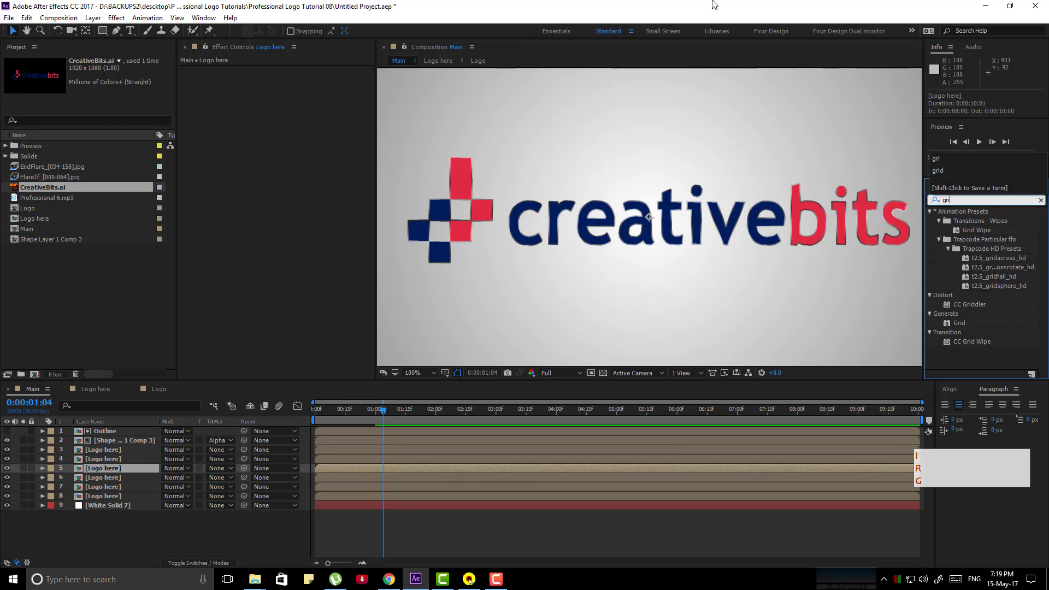
double_click(961, 323)
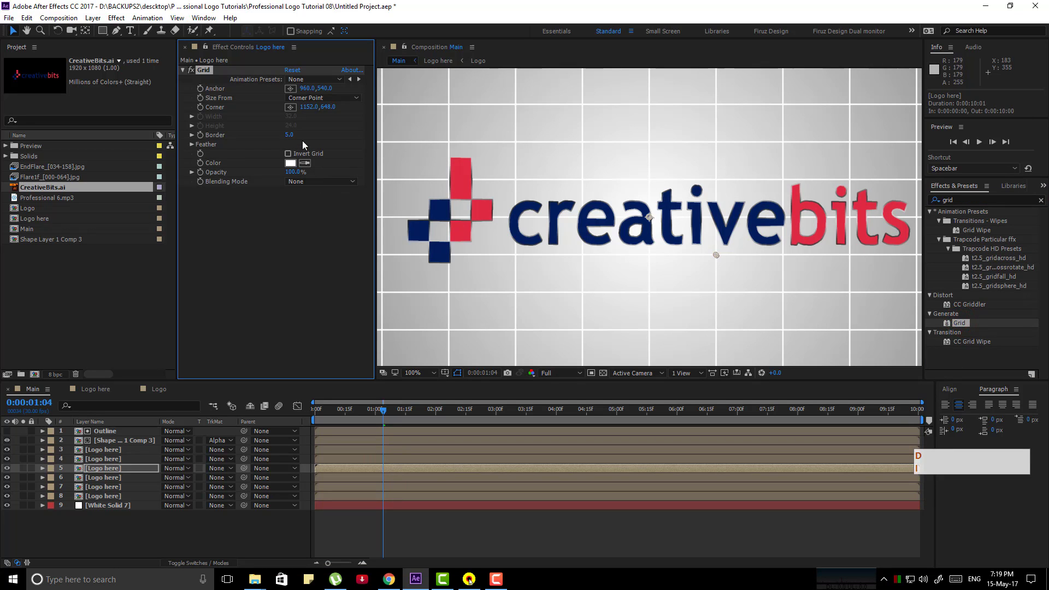
click(288, 153)
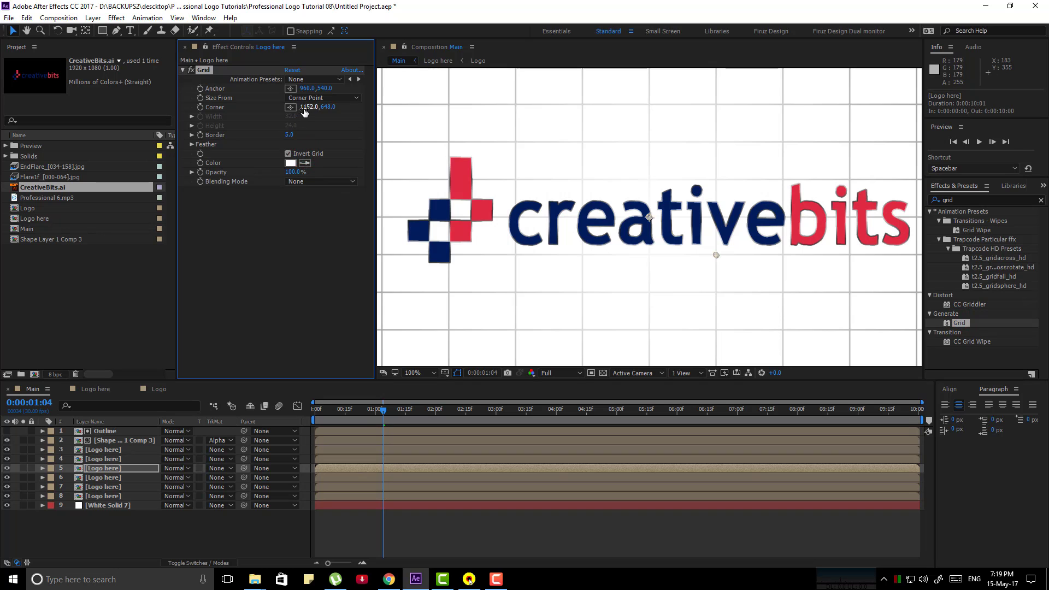
mouse_move(716, 256)
mouse_down()
mouse_move(690, 261)
mouse_move(700, 259)
mouse_up()
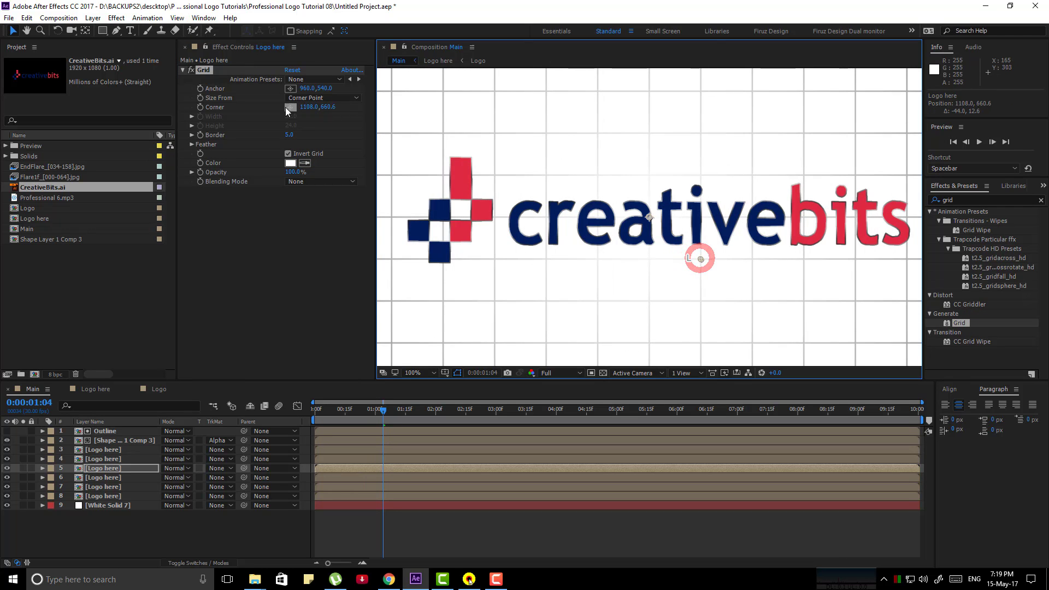
drag(290, 134, 274, 135)
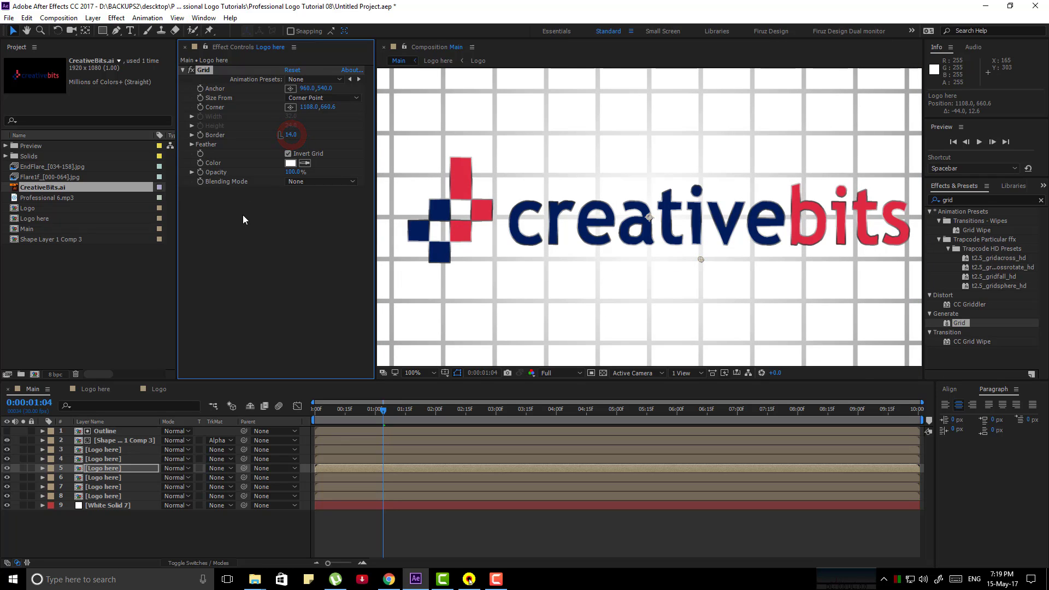
double_click(960, 201)
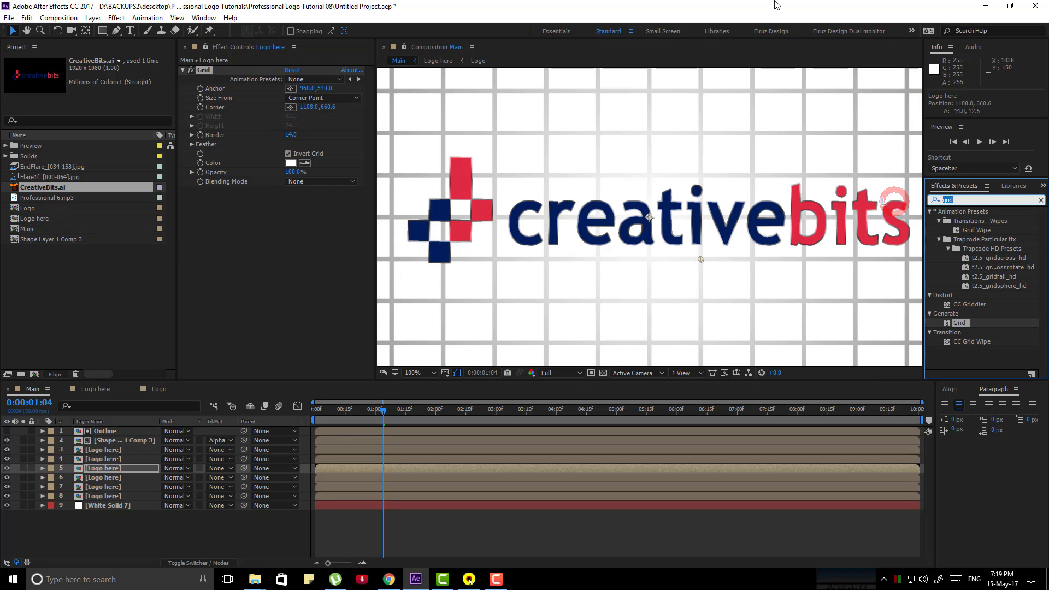
Add Transform and Fast Blur effects to the grid layer.
text(tran)
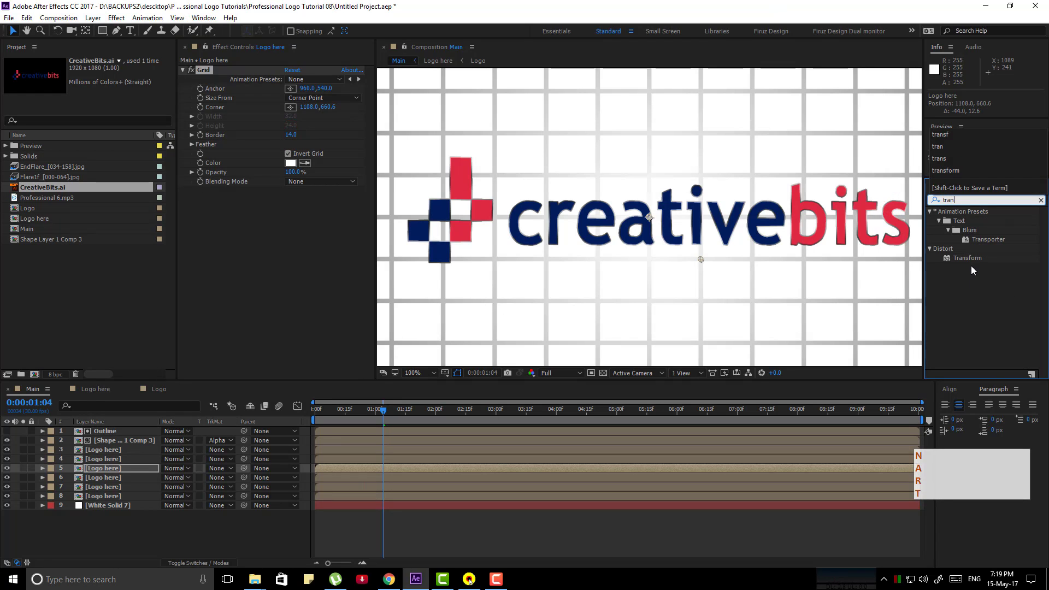
double_click(969, 258)
double_click(962, 199)
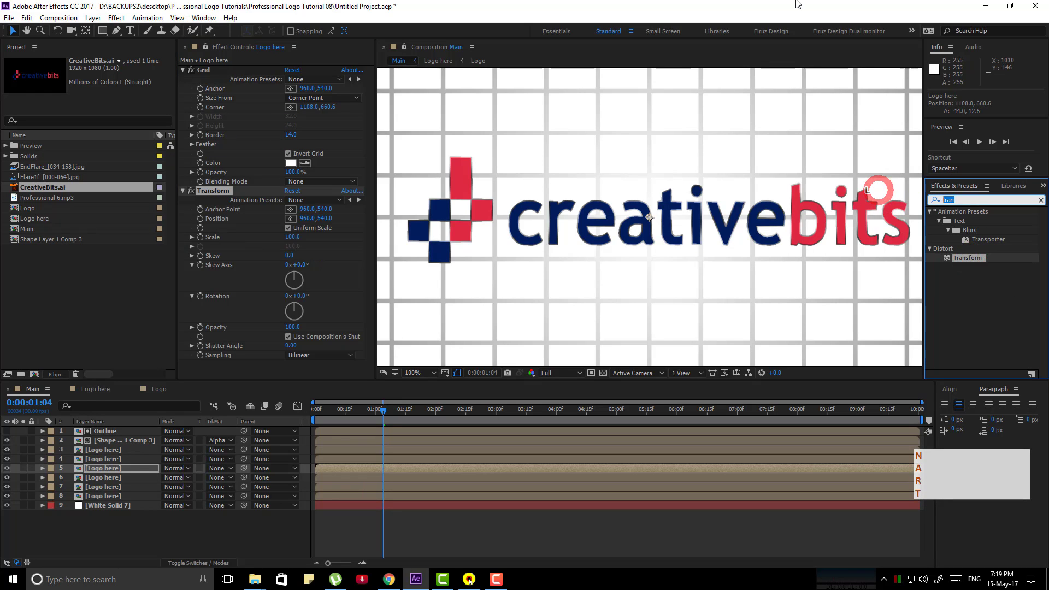
text(fas)
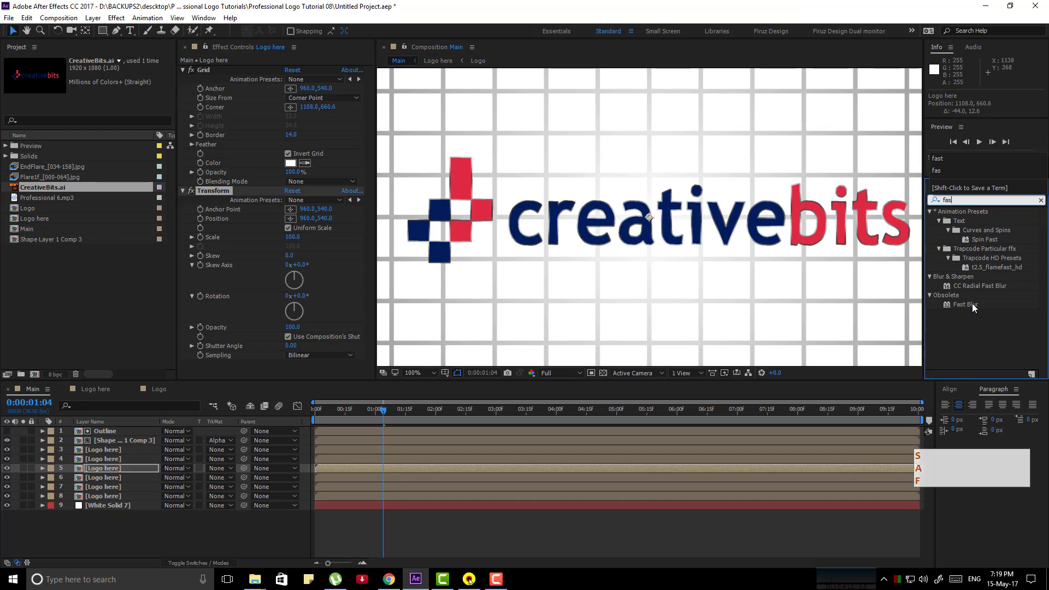
double_click(966, 304)
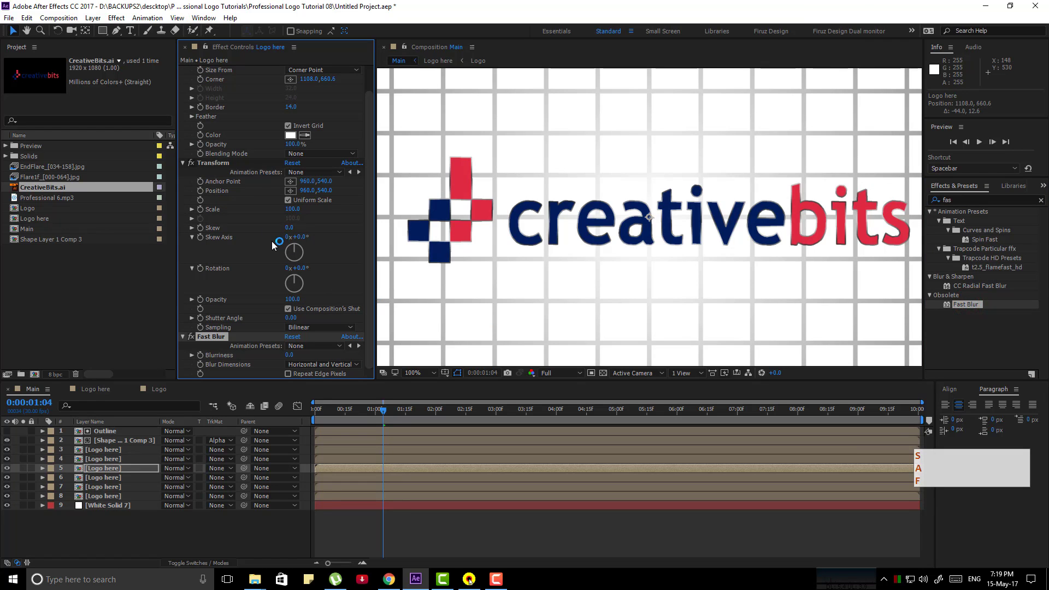
Rotate the grid 15° with Transform and set Fast Blur Blurriness to 8.
drag(299, 274, 316, 268)
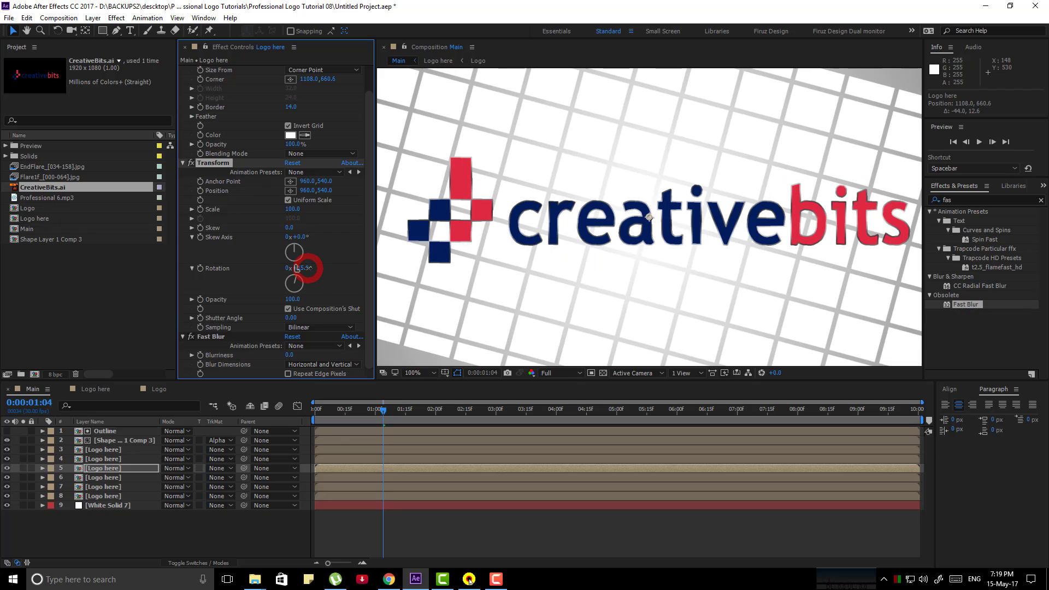
click(289, 355)
text(8)
key(Return)
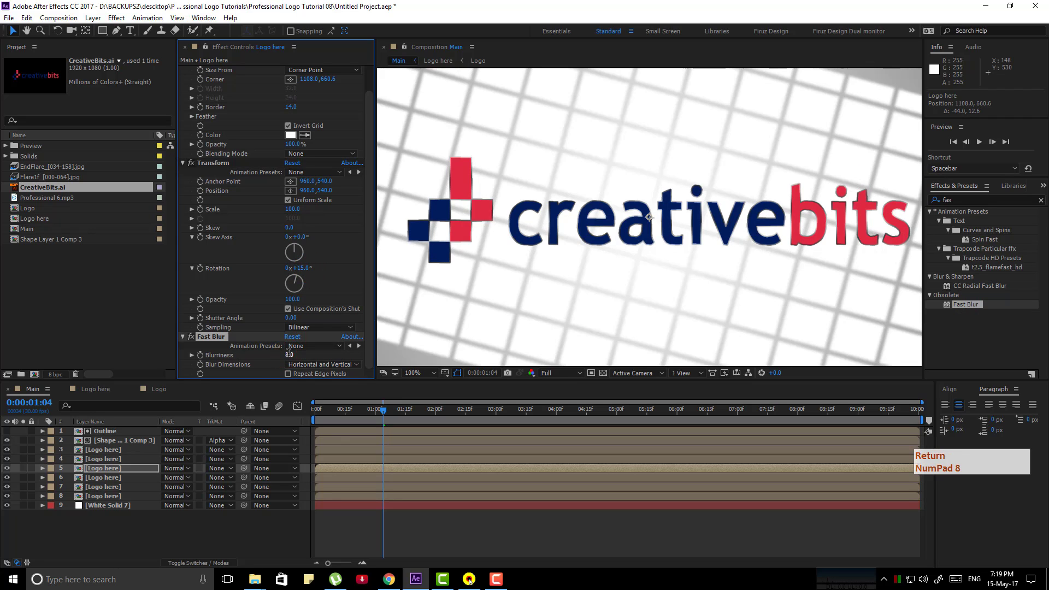
scroll(217, 205, up, 2)
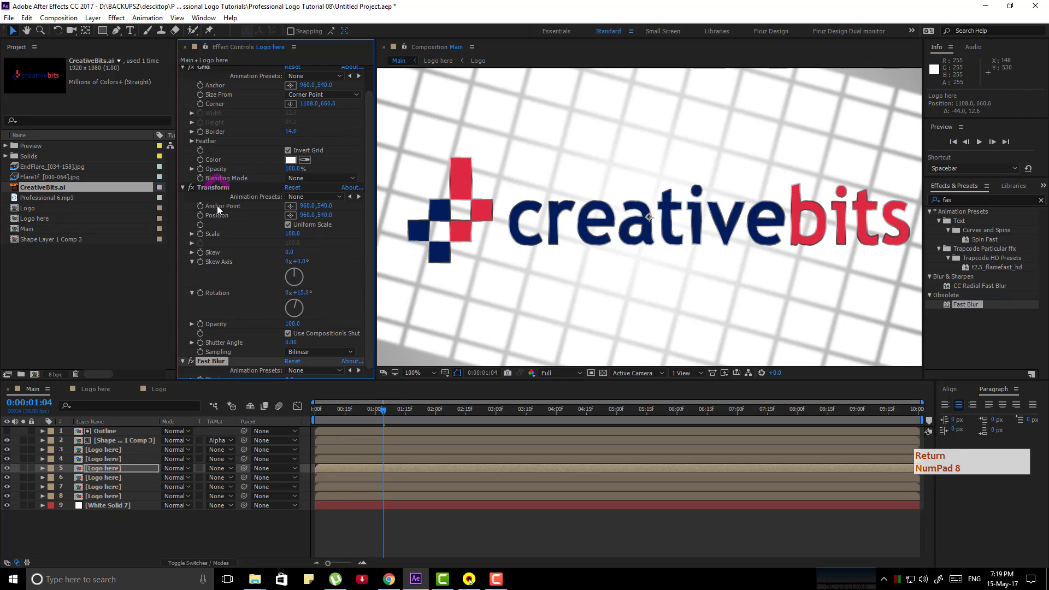
click(183, 70)
click(182, 79)
click(182, 88)
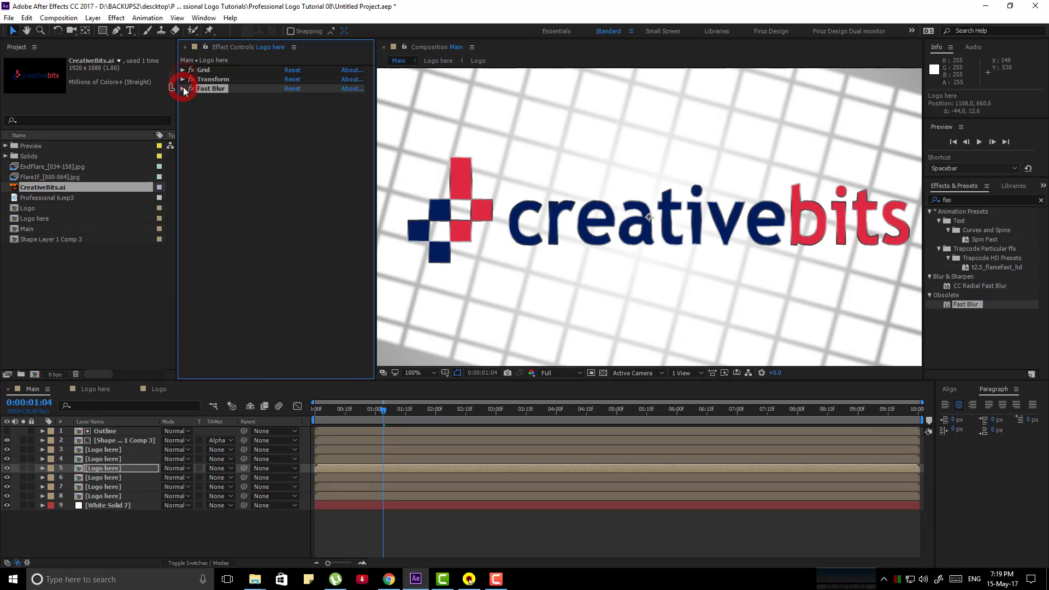
click(121, 461)
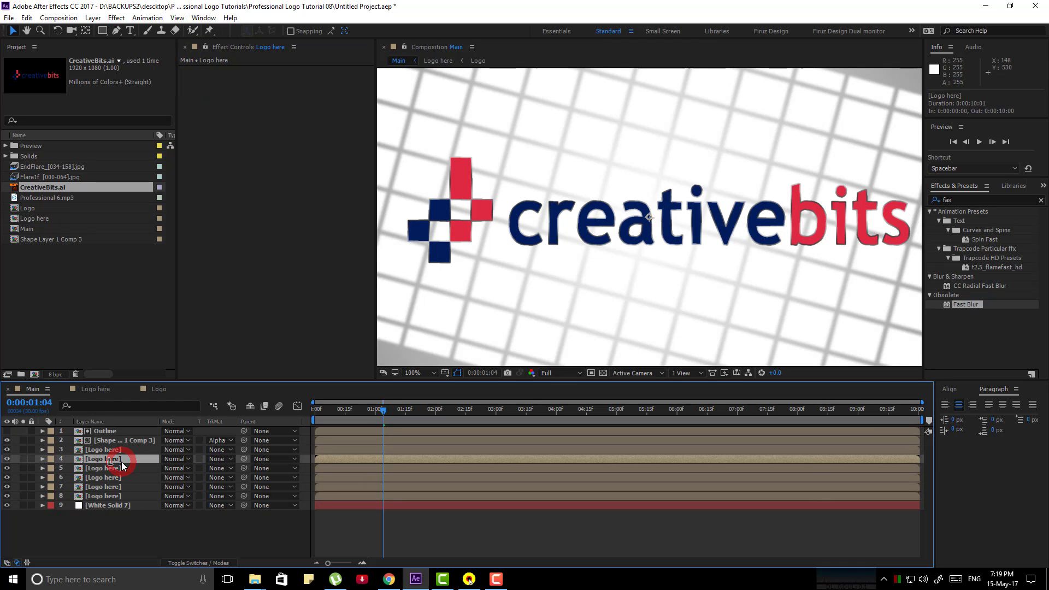
click(128, 451)
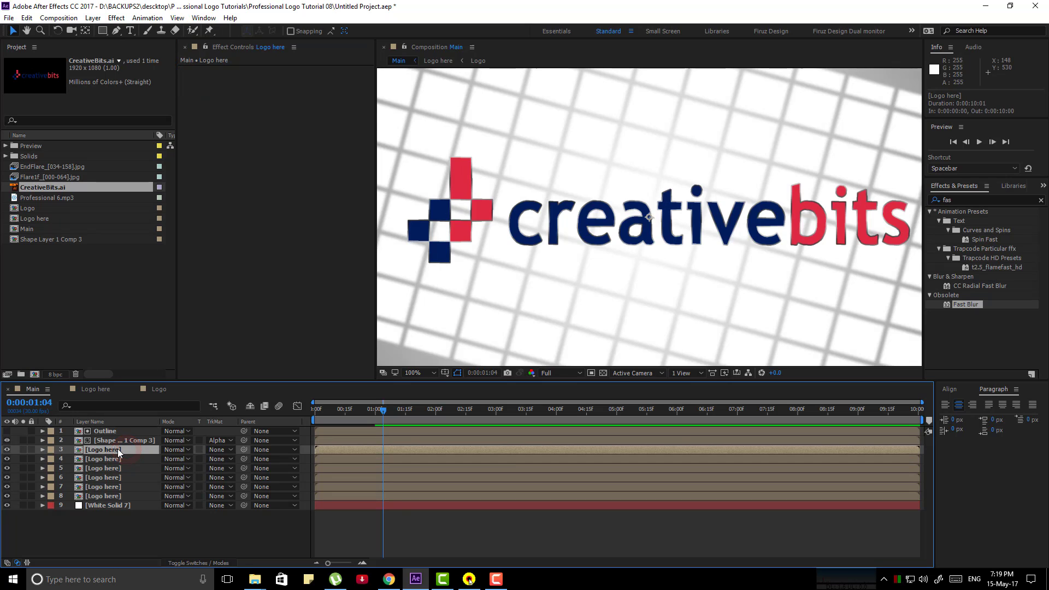
Delete the spare Logo here copy and apply Gradient Ramp to the new layer 3.
key(Delete)
click(117, 449)
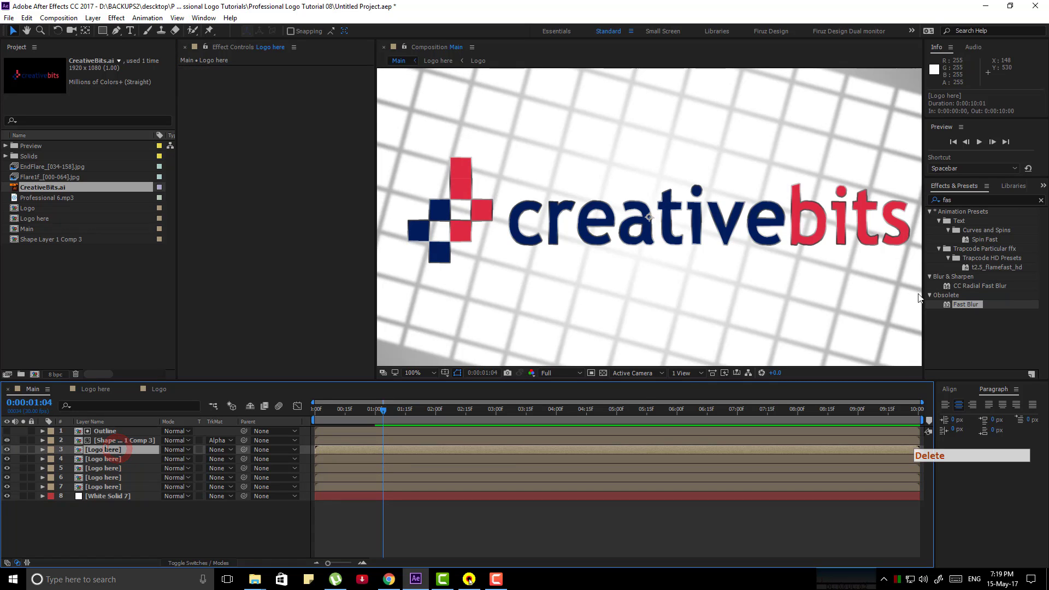
click(1004, 201)
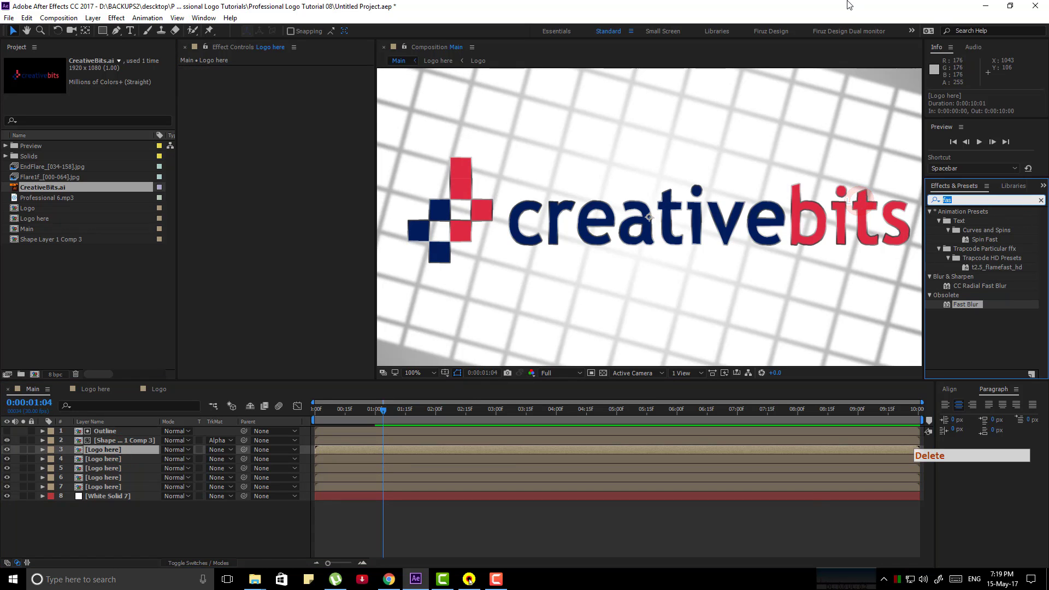
text(ramp)
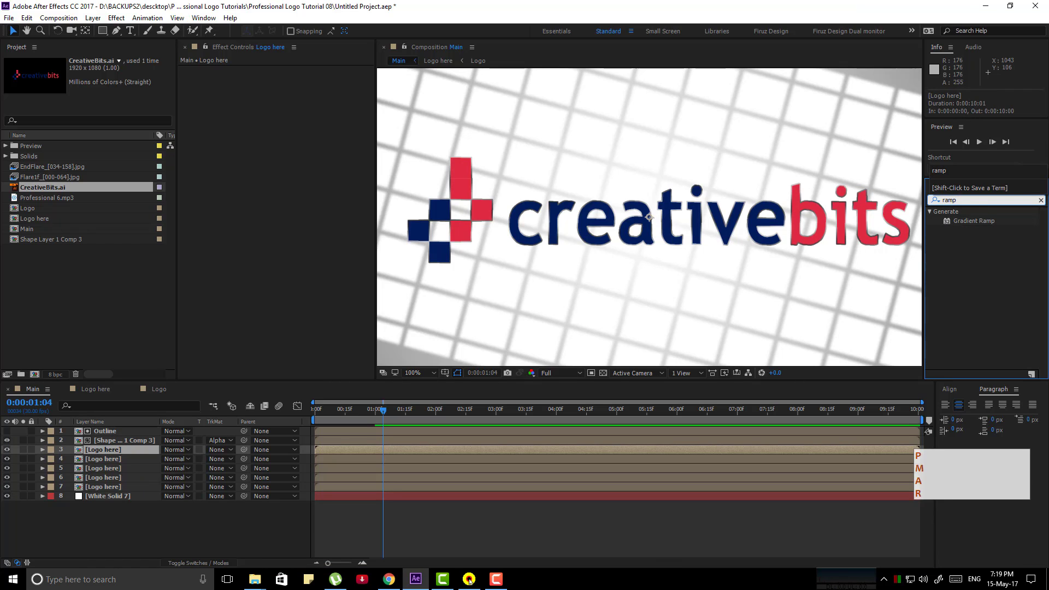
double_click(995, 219)
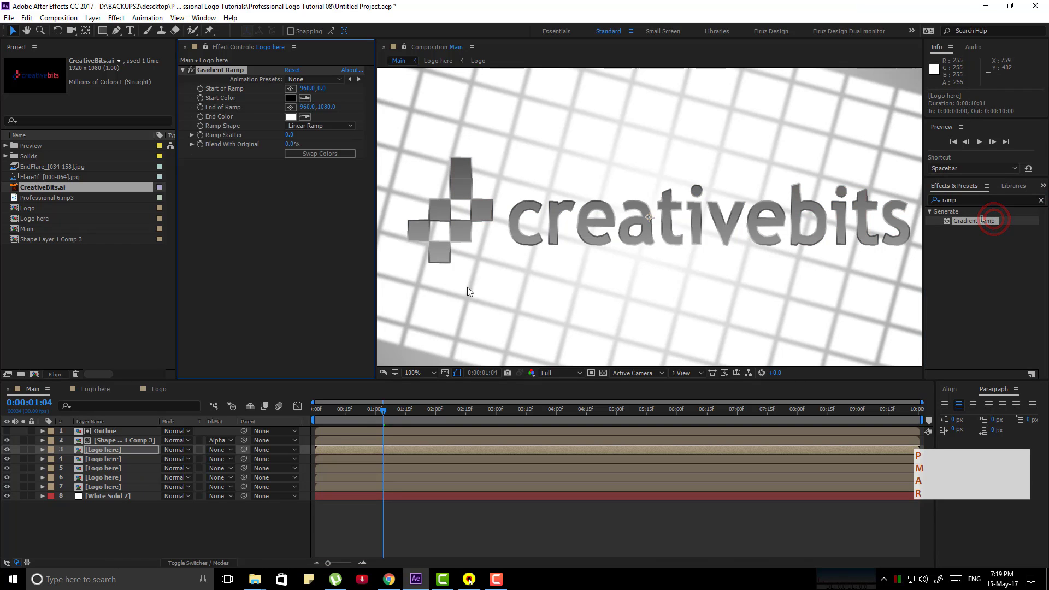
Position the Gradient Ramp from 956.9,405.0 to 969.4,643.6 around the logo.
click(319, 126)
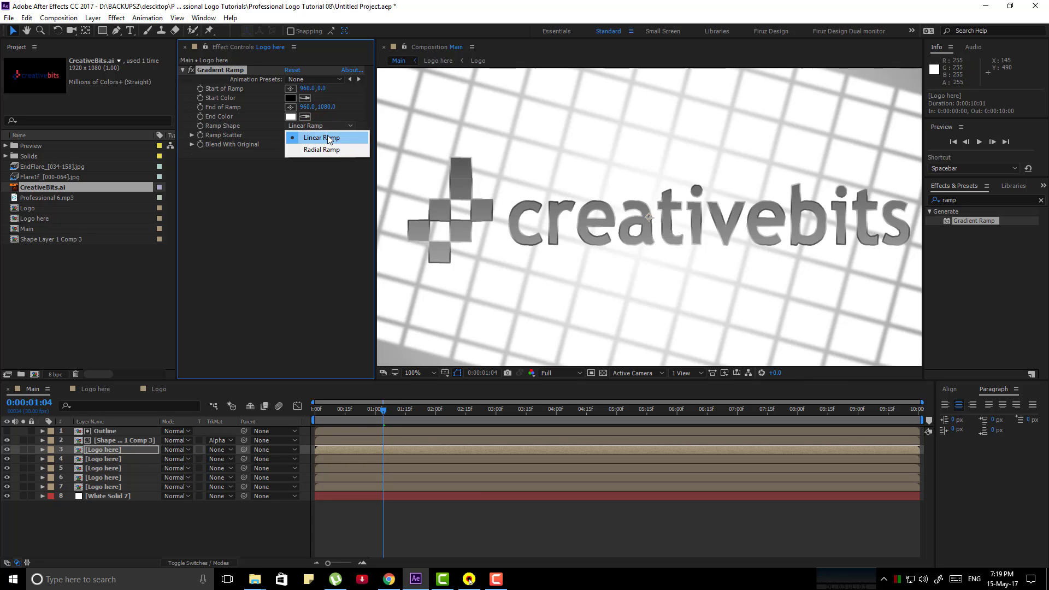
click(223, 222)
click(230, 70)
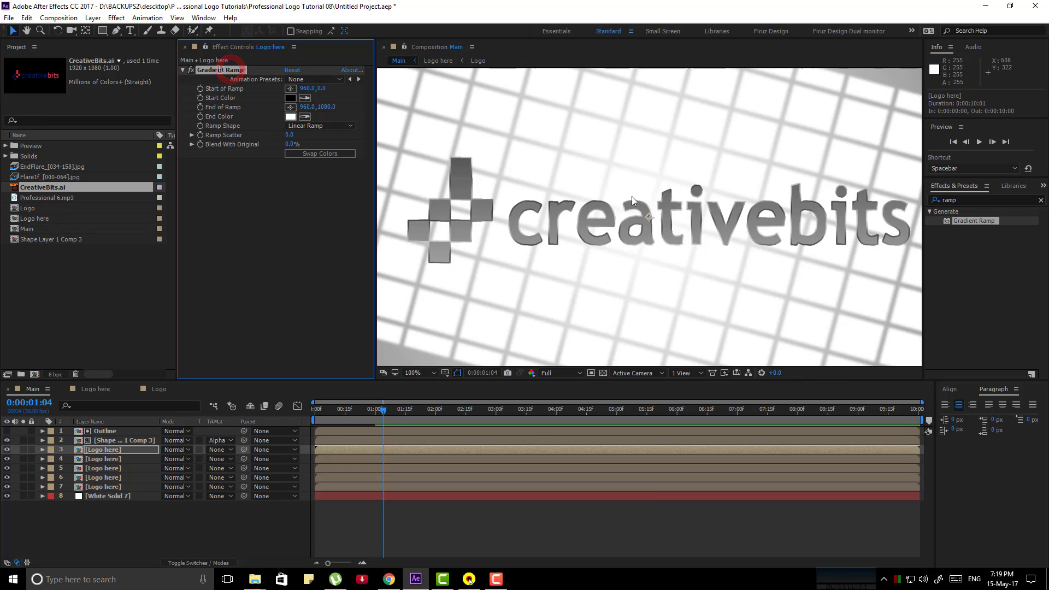
drag(650, 120, 650, 195)
drag(649, 310, 651, 235)
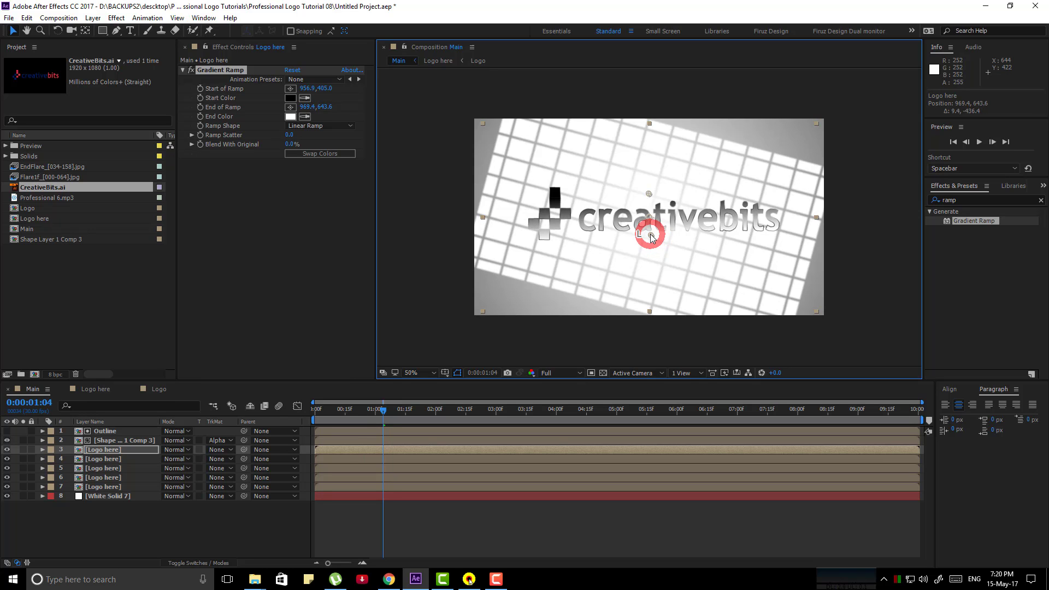
Set layer 4's track matte to Luma Matte.
click(132, 458)
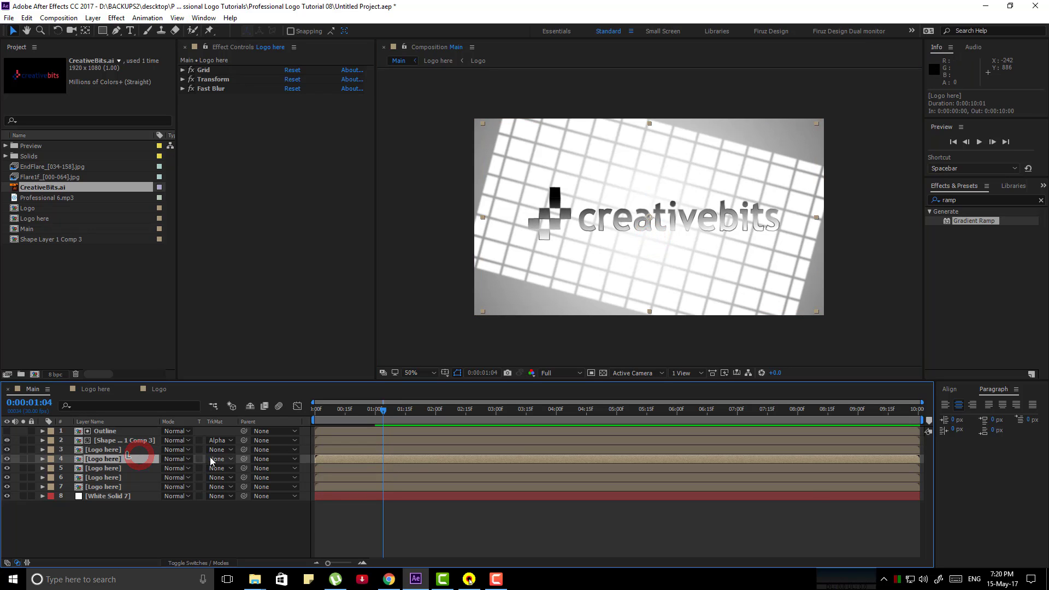
click(219, 459)
click(257, 486)
click(293, 516)
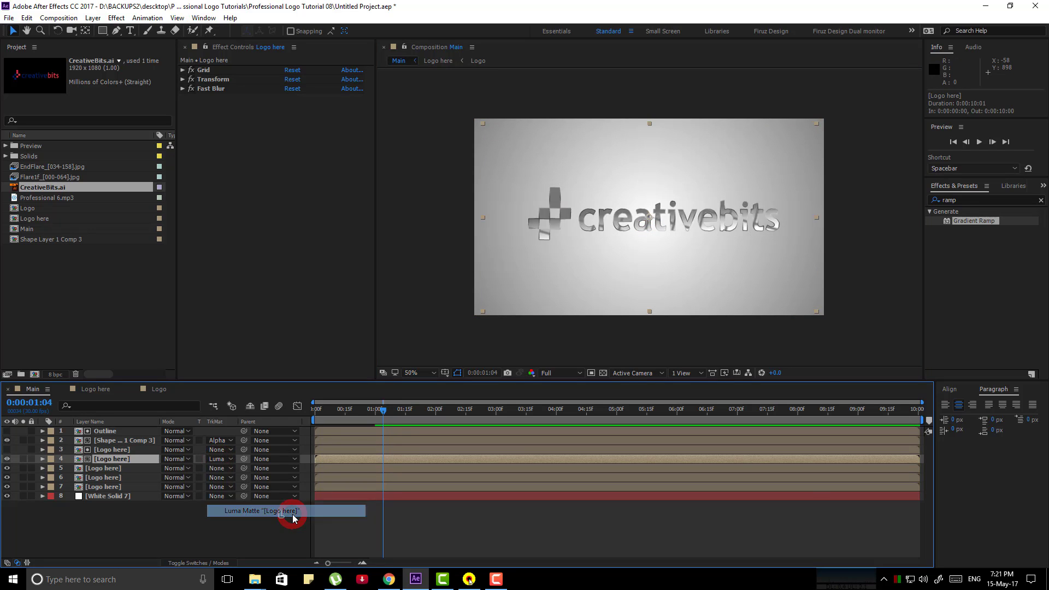
Swap layer 3's Gradient Ramp colours and raise its start point.
click(134, 449)
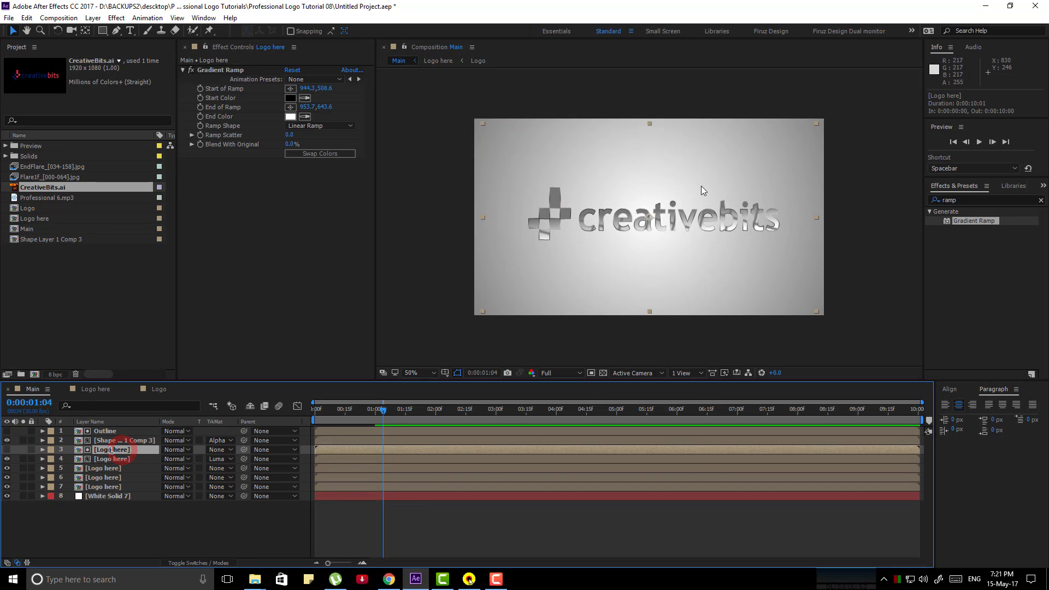
click(310, 154)
mouse_move(648, 217)
mouse_down()
mouse_move(648, 207)
mouse_move(648, 234)
mouse_up()
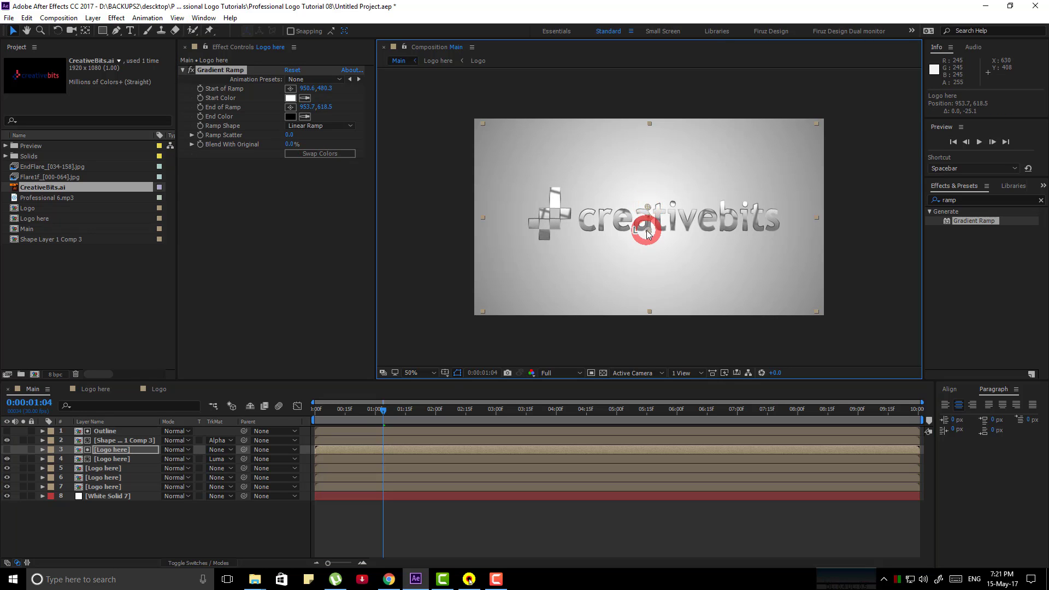
Shift layer 4's Grid corner point and adjust its Border width.
click(114, 459)
click(204, 70)
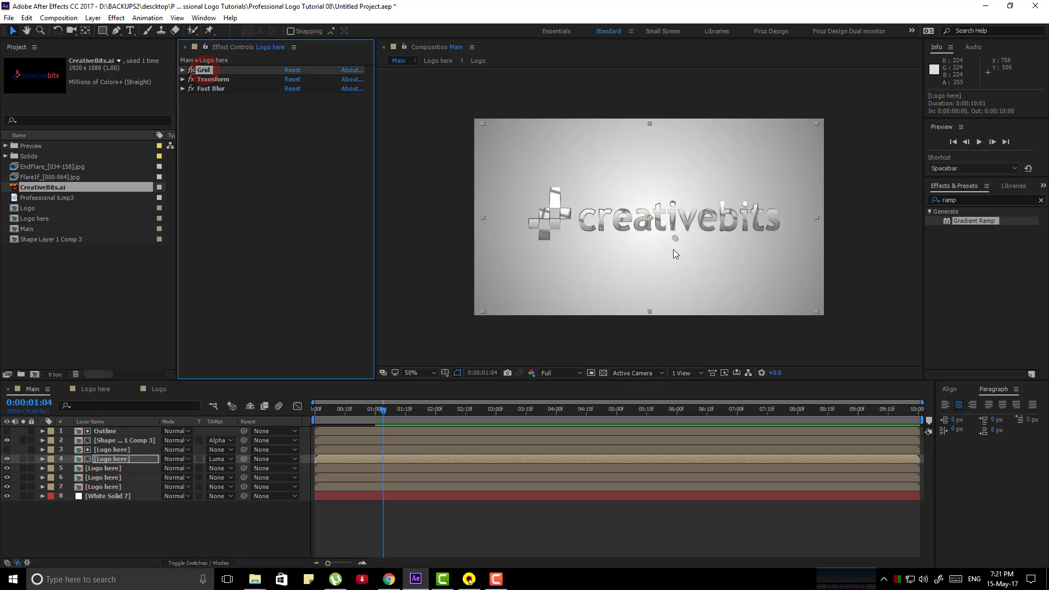
drag(673, 240, 686, 250)
click(182, 89)
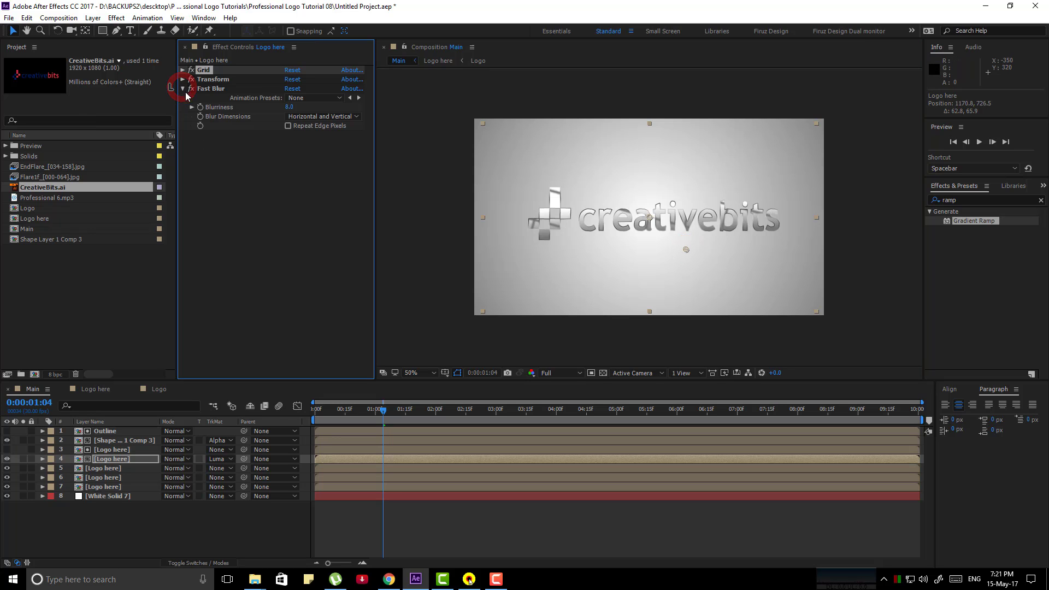
click(182, 70)
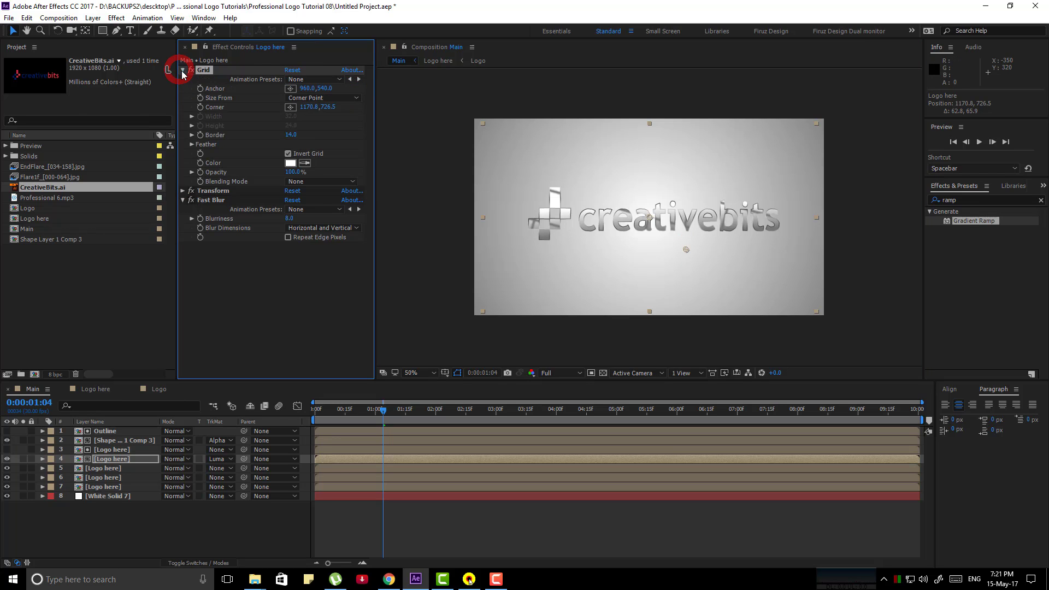
click(287, 134)
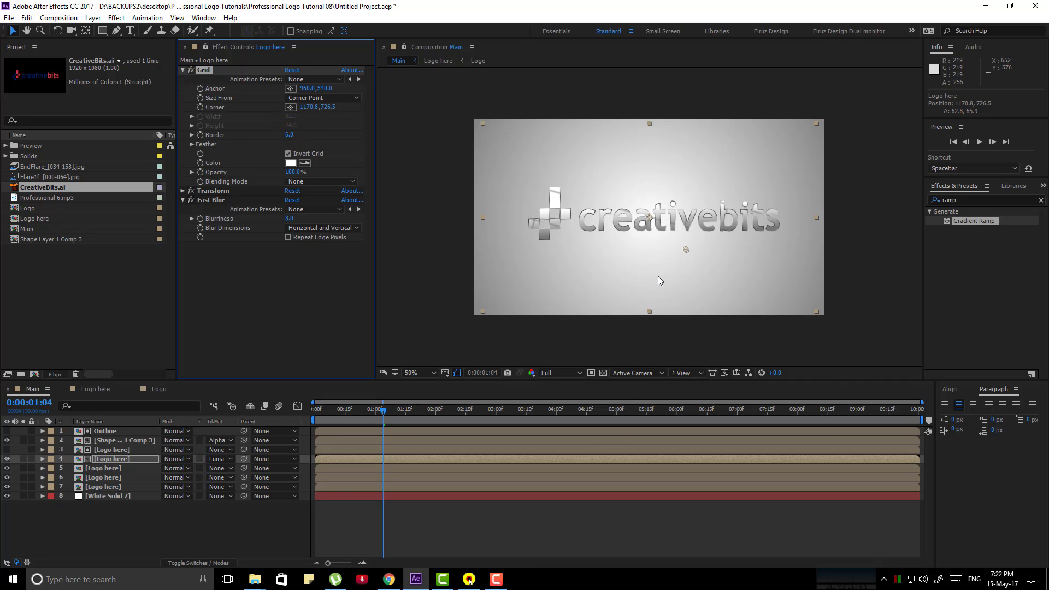
Fine-tune layer 3's ramp to run from 950.6,480.3 to 944.3,615.3.
click(118, 450)
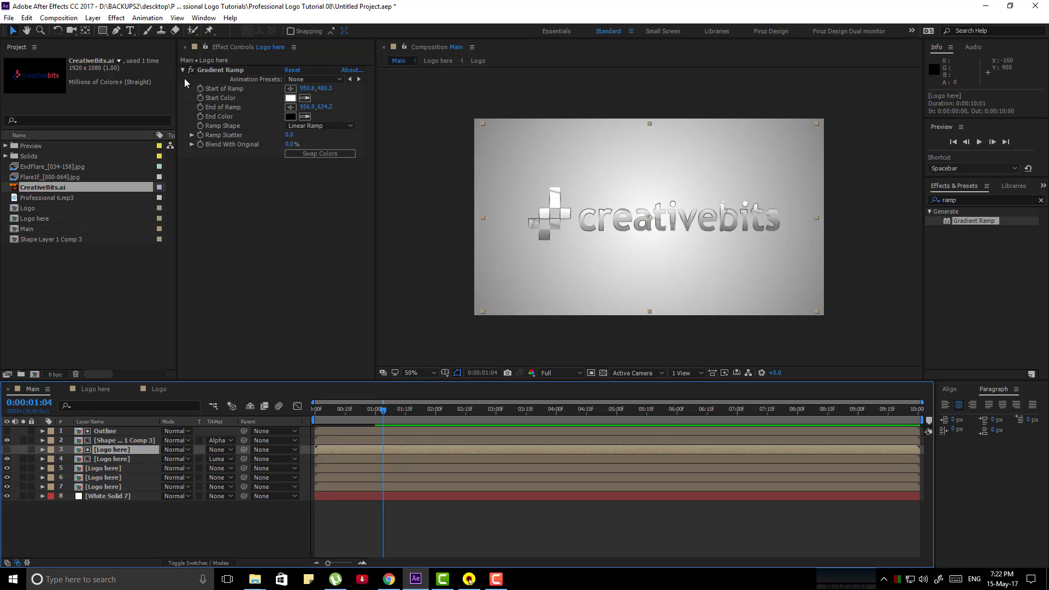
click(225, 69)
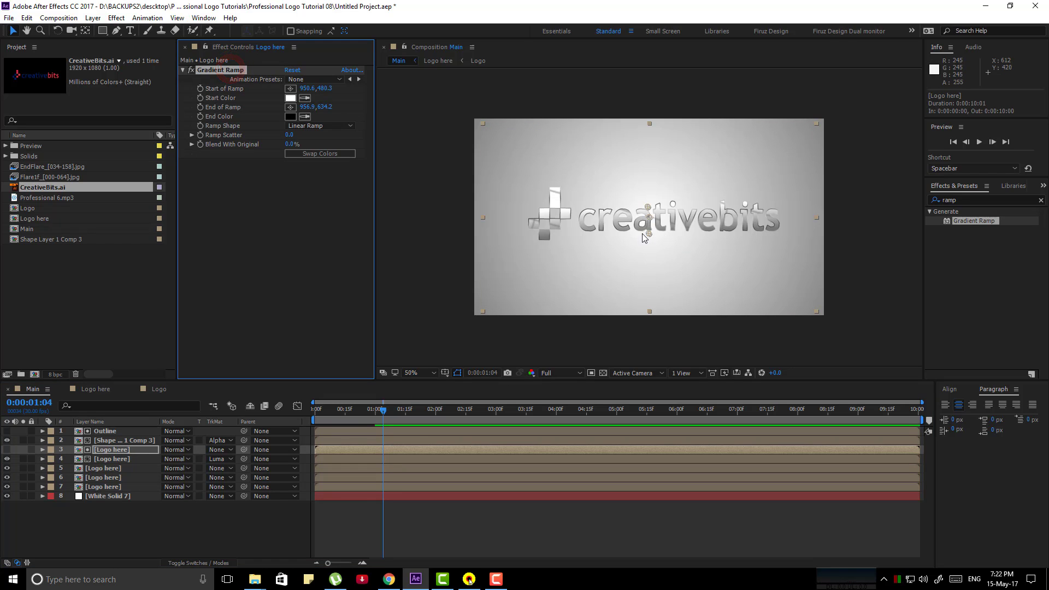
drag(649, 233, 649, 232)
key(ctrl+z)
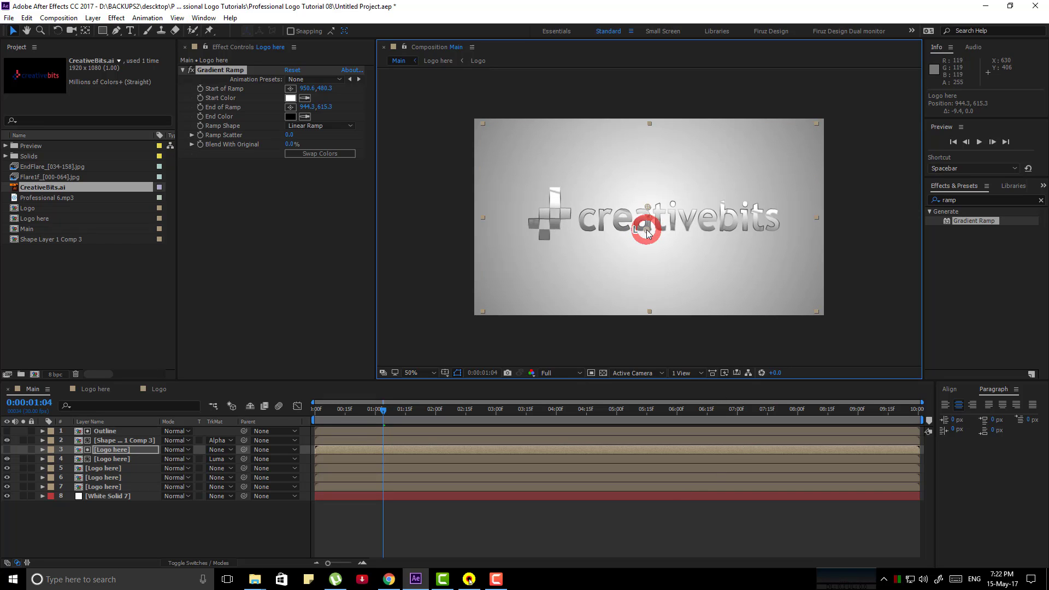
click(150, 530)
click(133, 450)
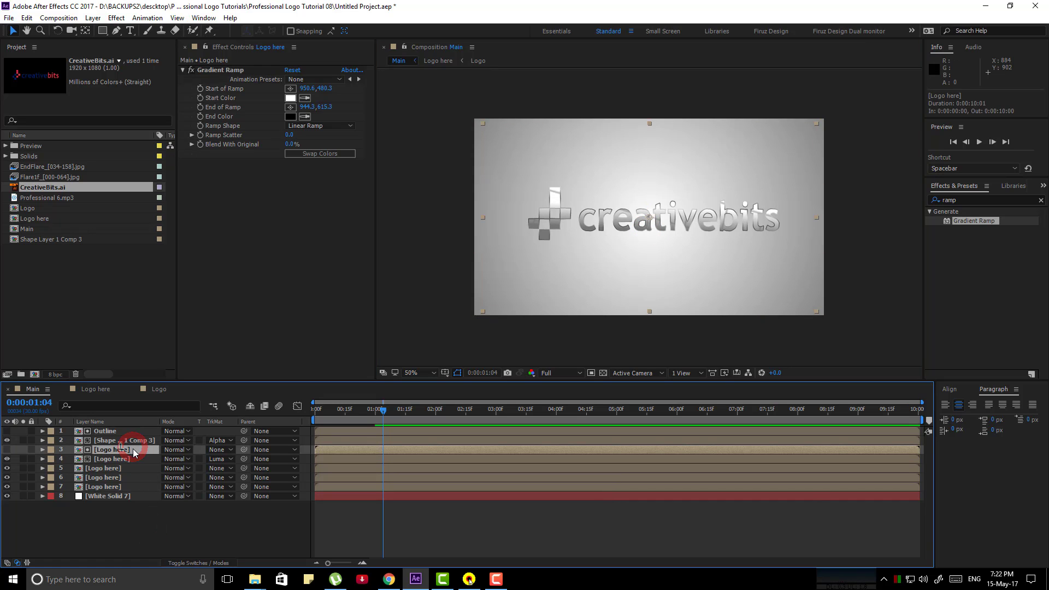
Pre-compose layers 3–5 into a precomp named 'grey revel'.
click(137, 440)
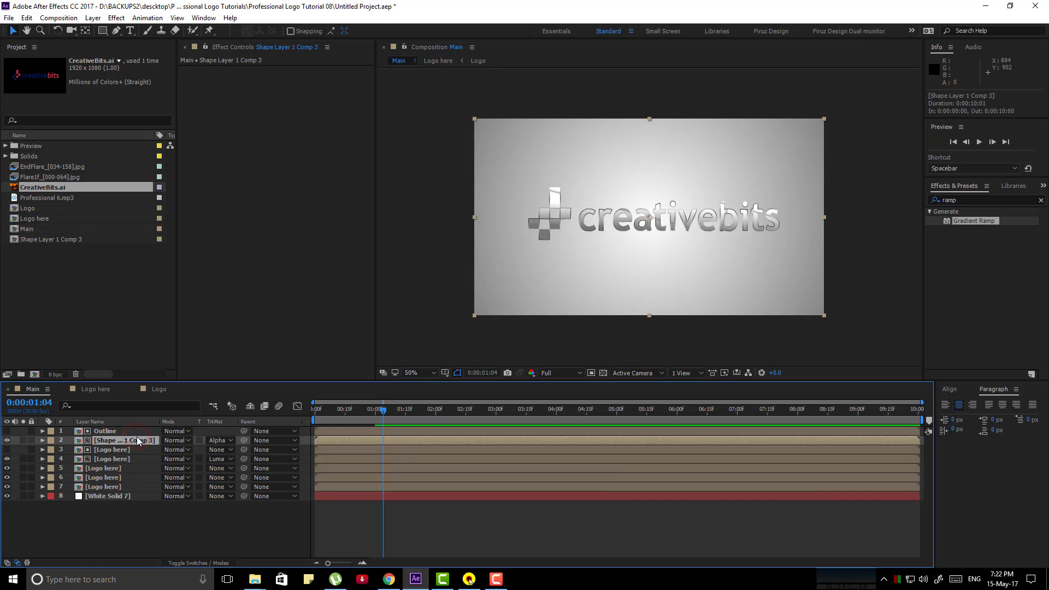
click(136, 450)
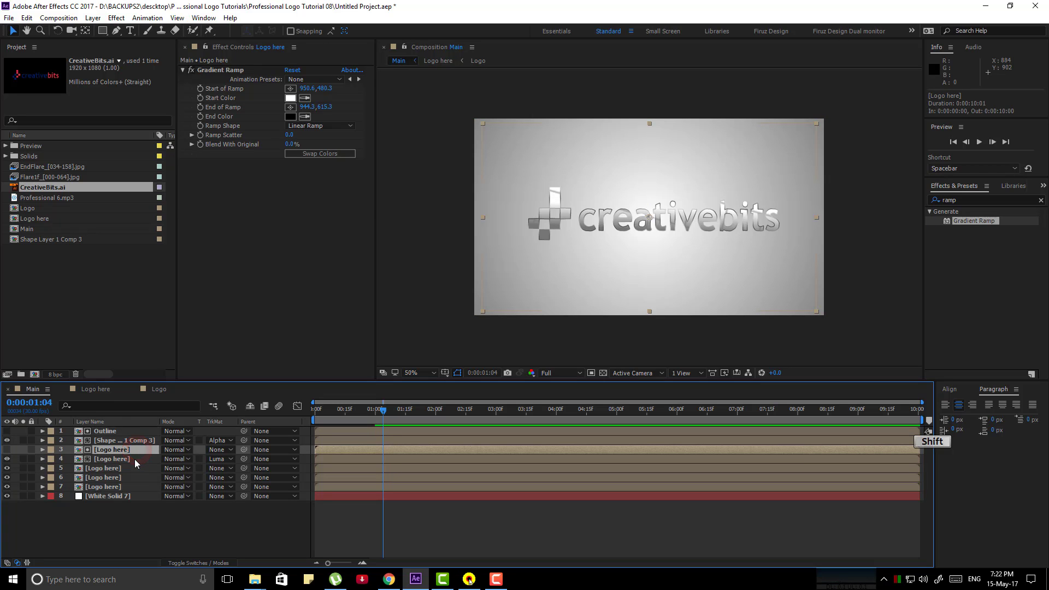
shift+click(133, 468)
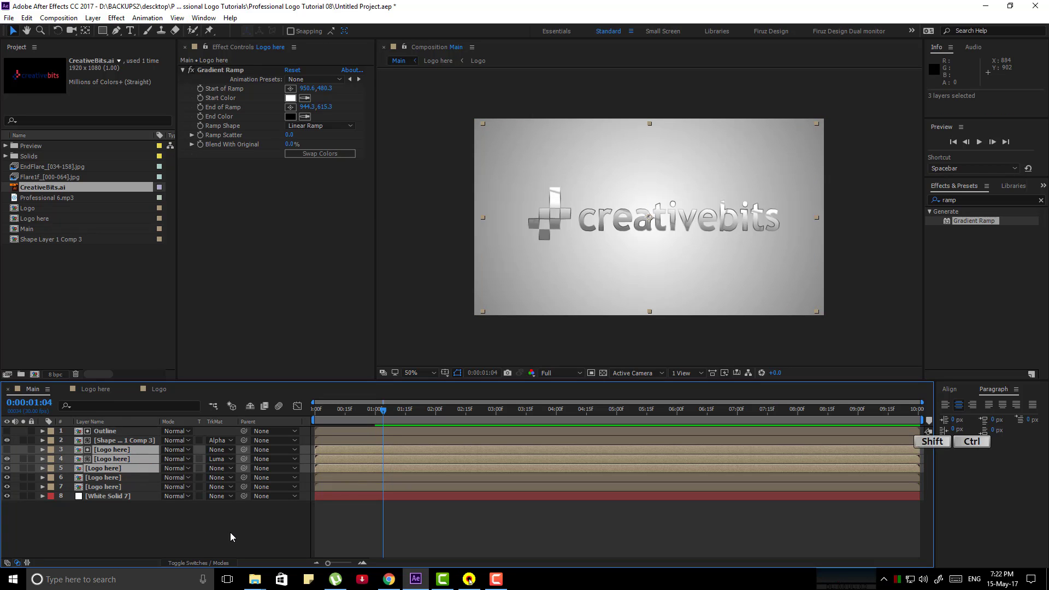
key(ctrl+shift+c)
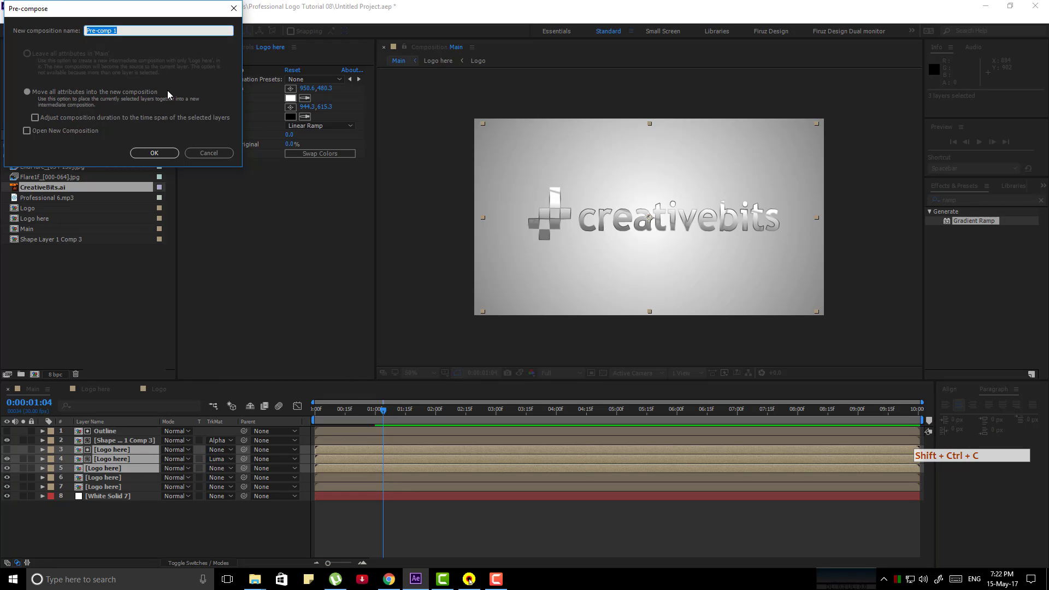
text(grey revel)
key(Return)
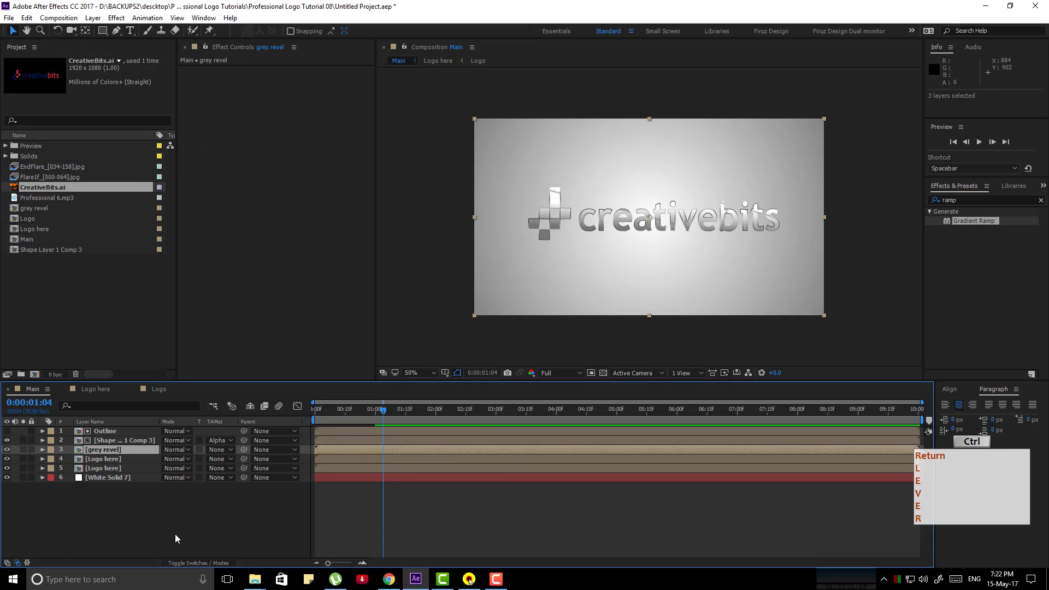
Create a white solid and draw a thin vertical rectangle mask down the centre.
key(ctrl+y)
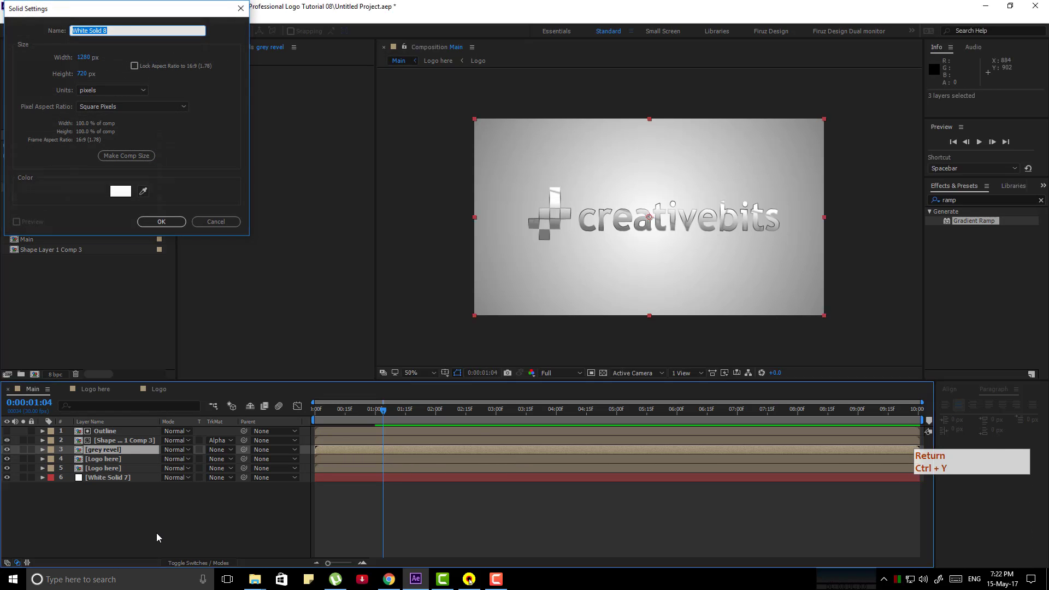
key(Return)
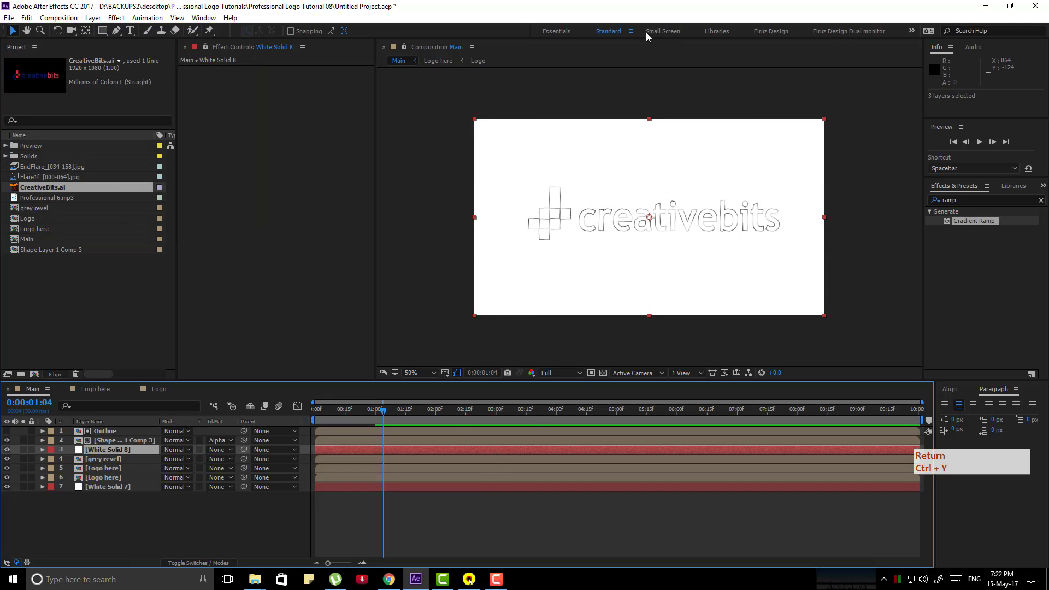
key(q)
drag(647, 114, 657, 318)
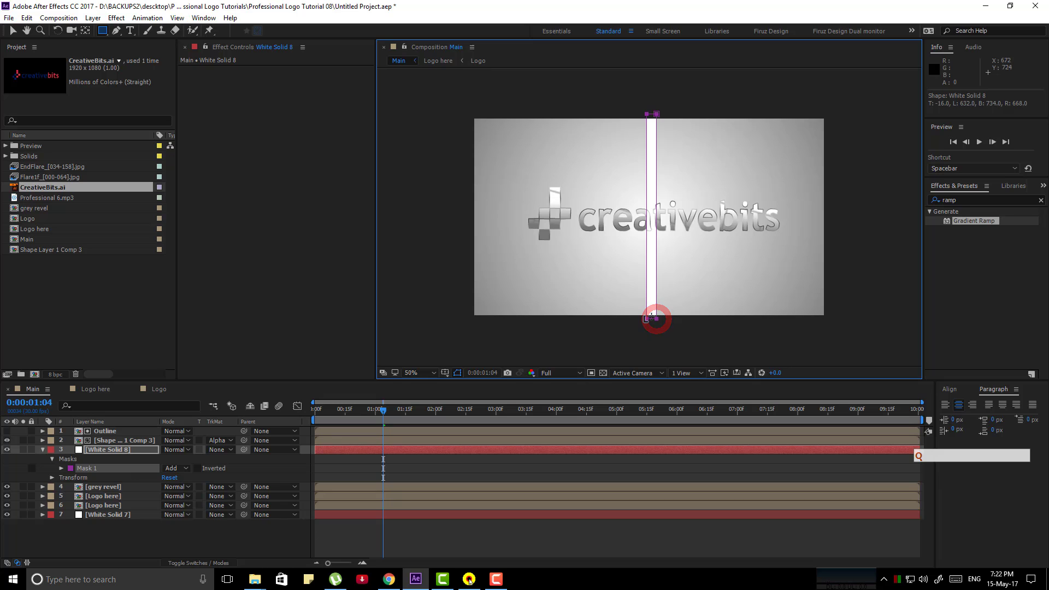
Keyframe Mask Expansion to 652 at 0:00:01:15 and set Mask Feather to 352.
click(61, 469)
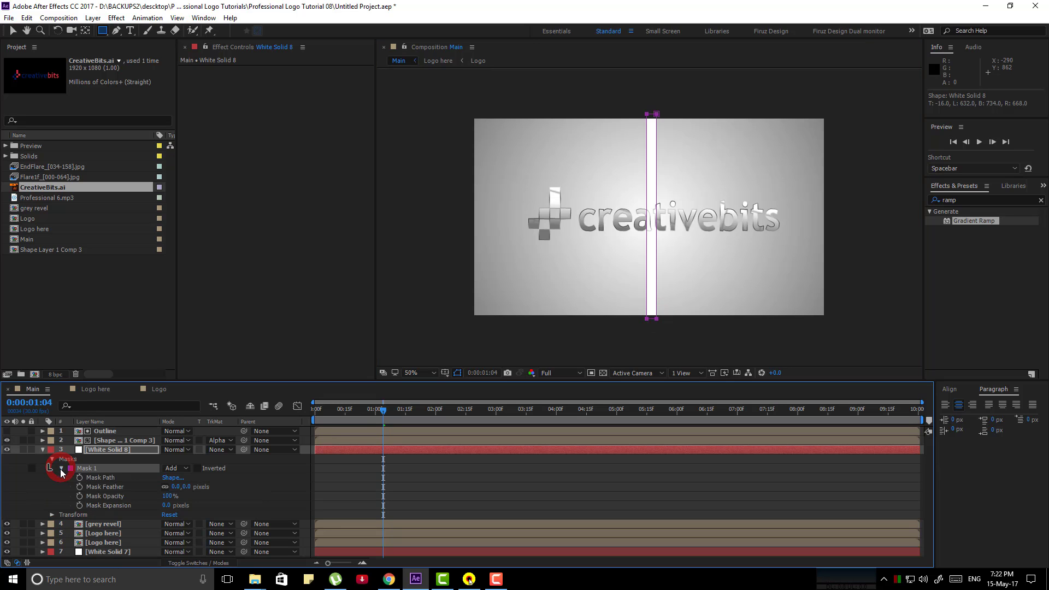
click(80, 505)
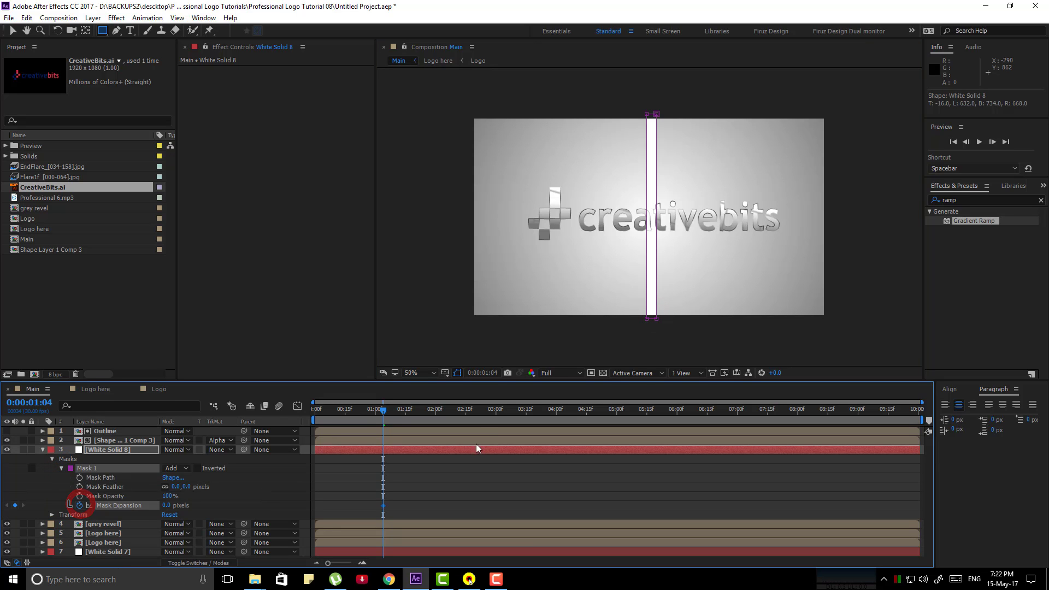
click(405, 412)
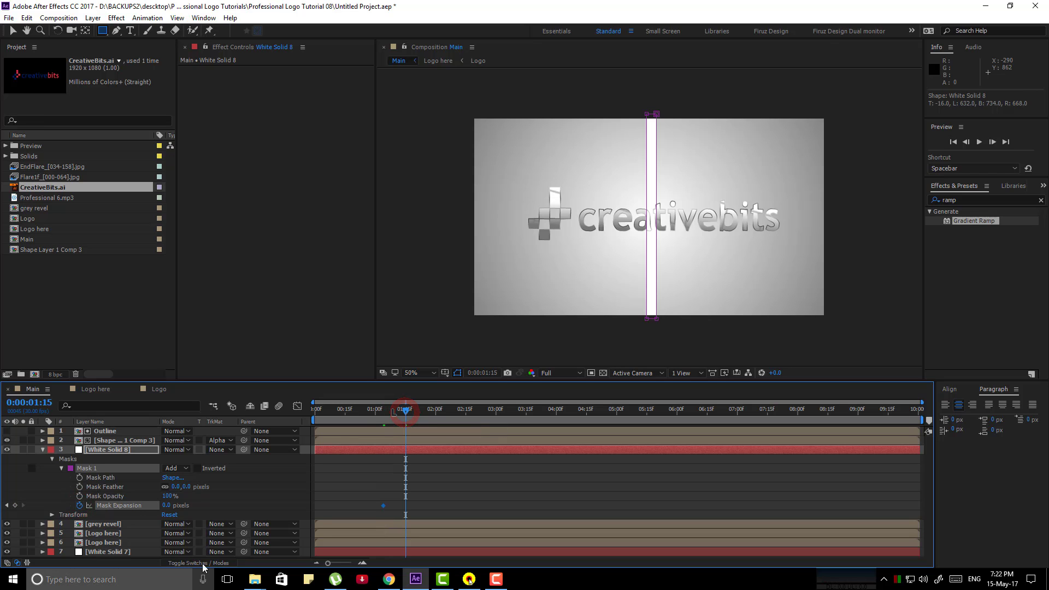
drag(166, 505, 484, 480)
click(175, 487)
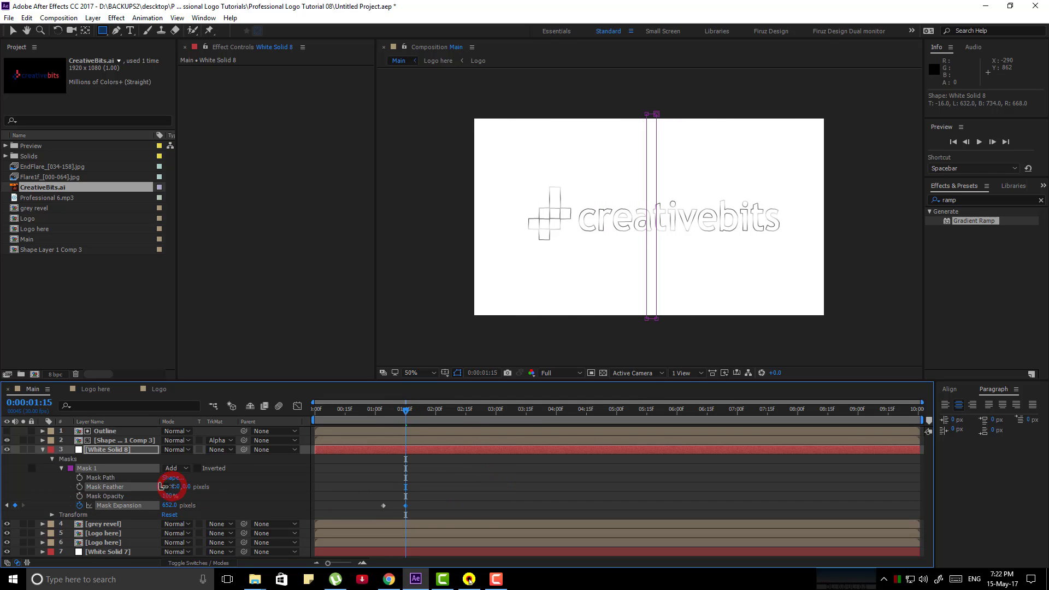
drag(401, 410, 393, 411)
drag(175, 486, 361, 483)
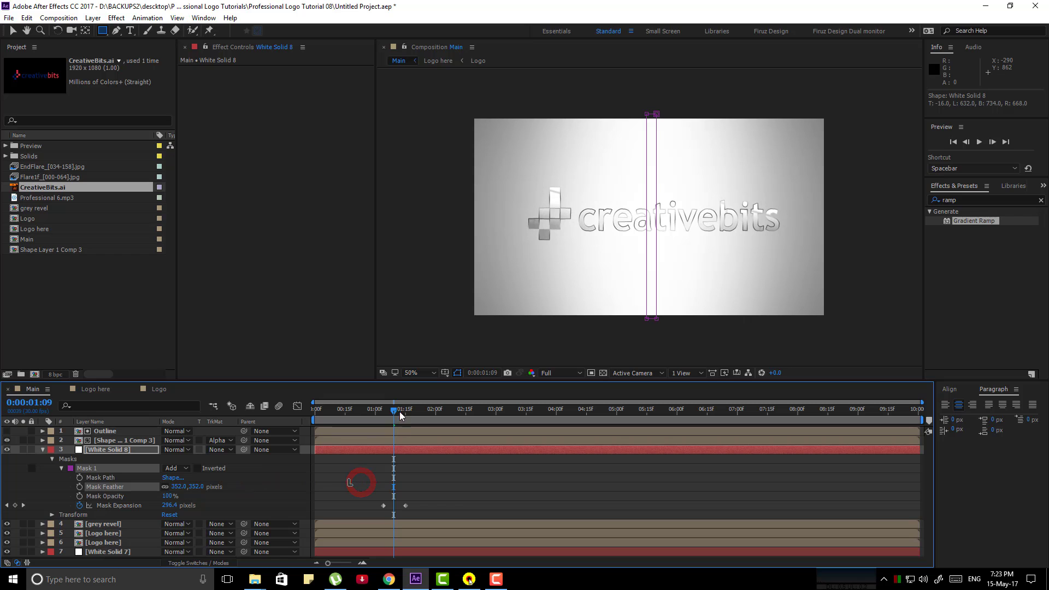
Move the first expansion keyframe to 0:00:00:00 with a value of -20 pixels.
drag(395, 409, 172, 407)
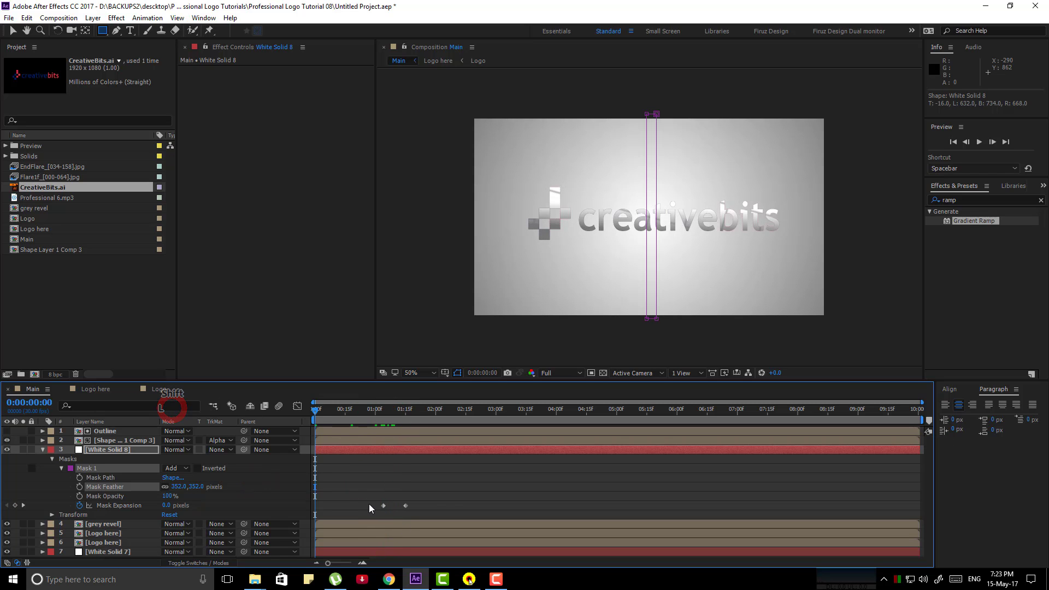
drag(383, 506, 318, 508)
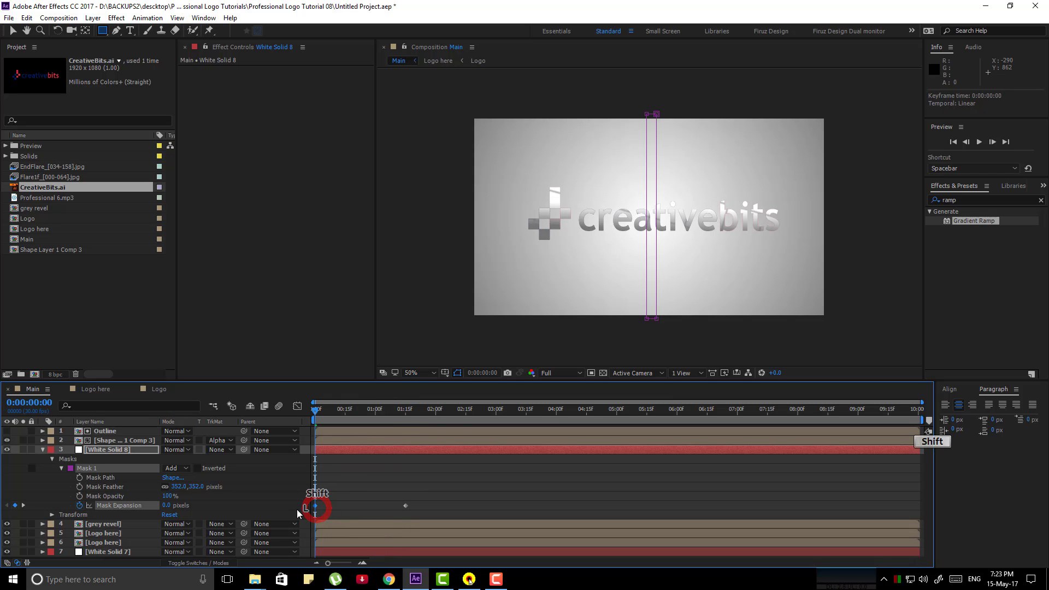
drag(170, 506, 135, 504)
click(170, 508)
text(-1)
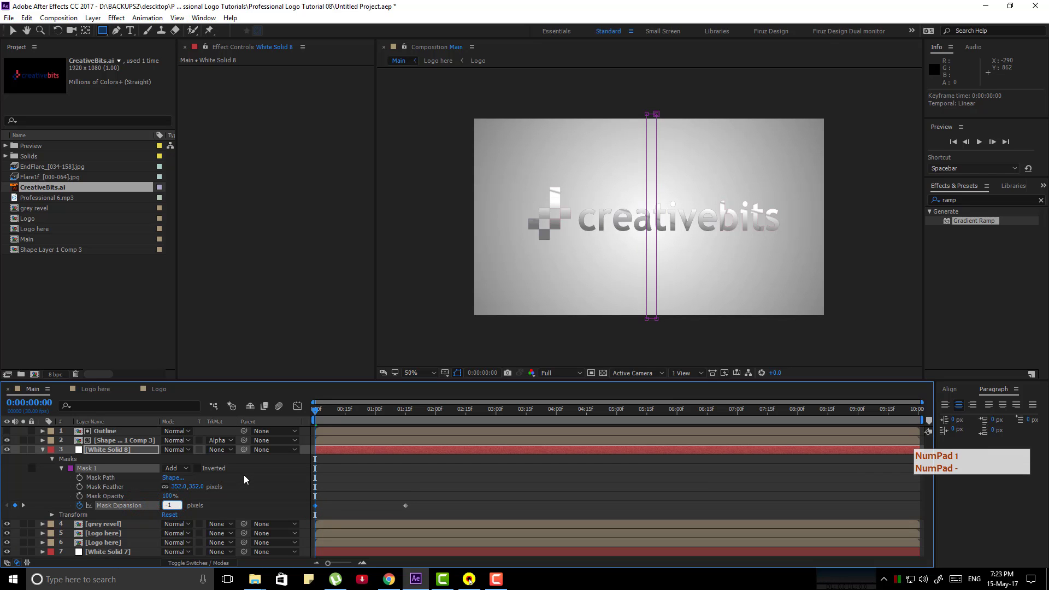
key(BackSpace)
text(20)
key(Return)
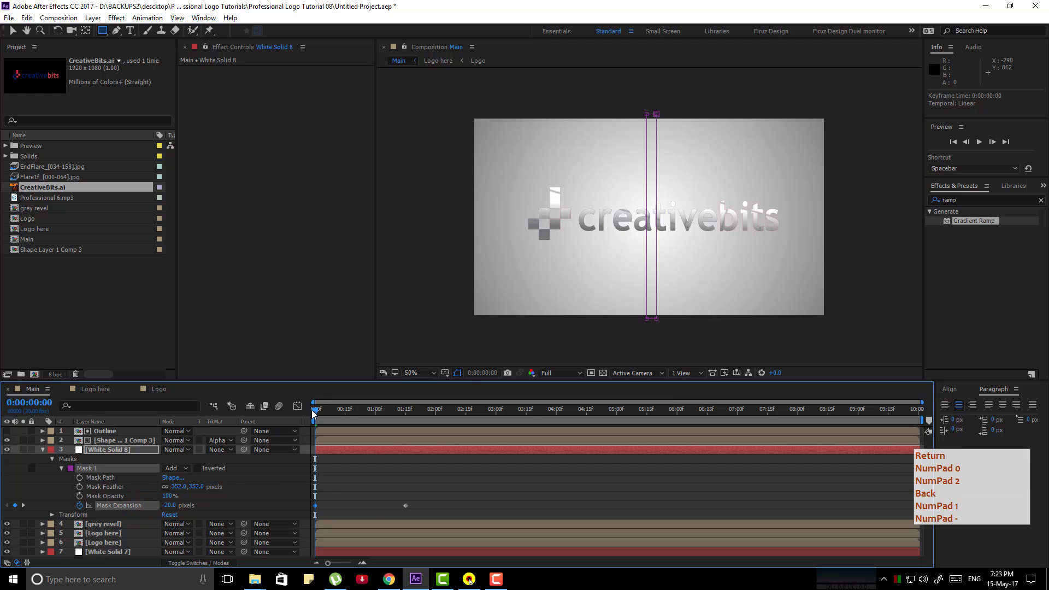
drag(315, 410, 448, 424)
Set grey revel's track matte to Alpha Matte [White Solid 8] and check the wipe.
click(42, 450)
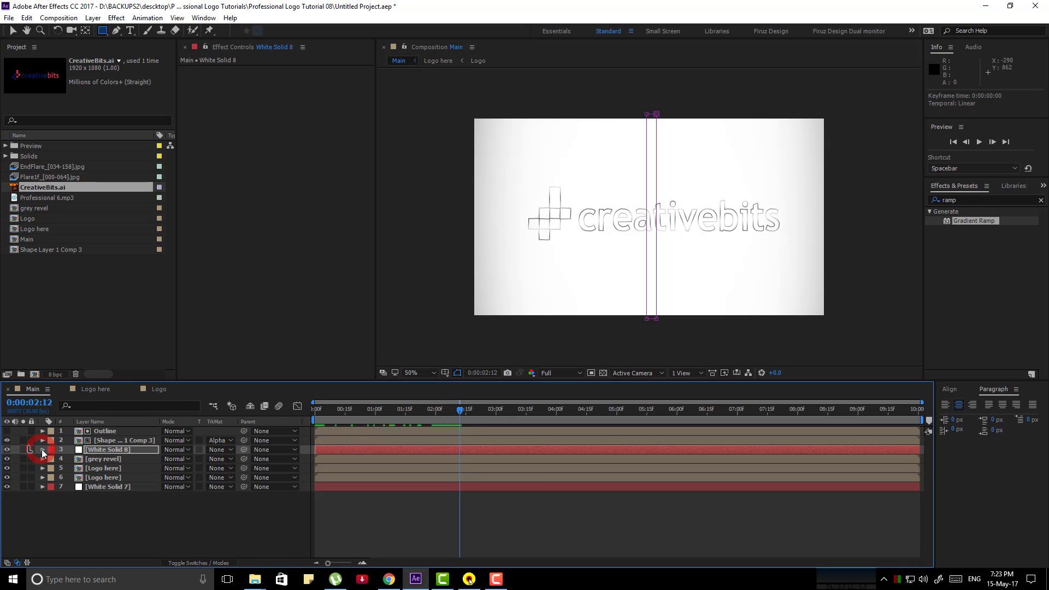
click(103, 449)
click(111, 459)
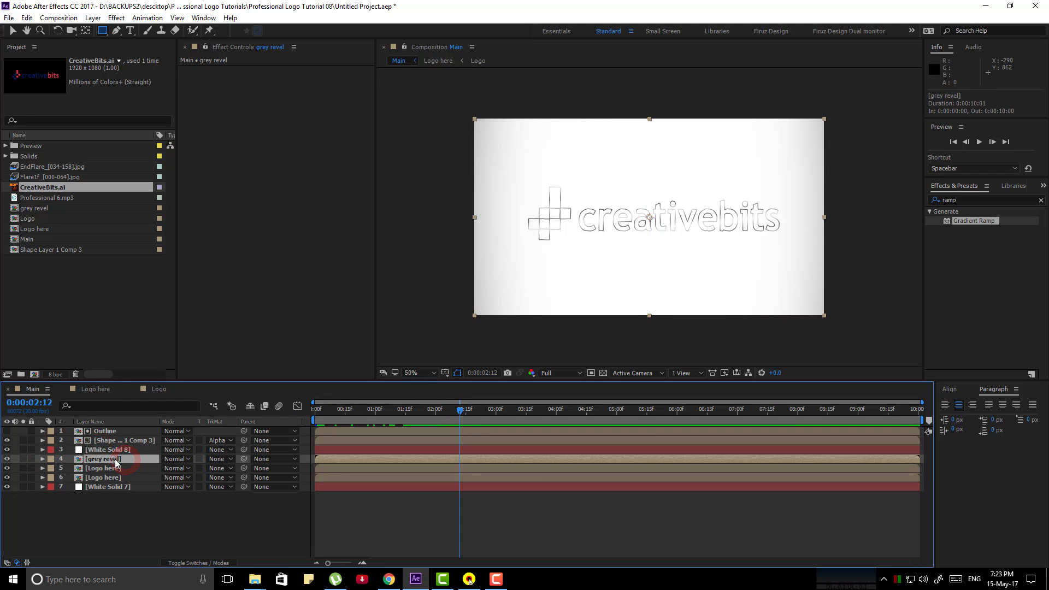
click(228, 458)
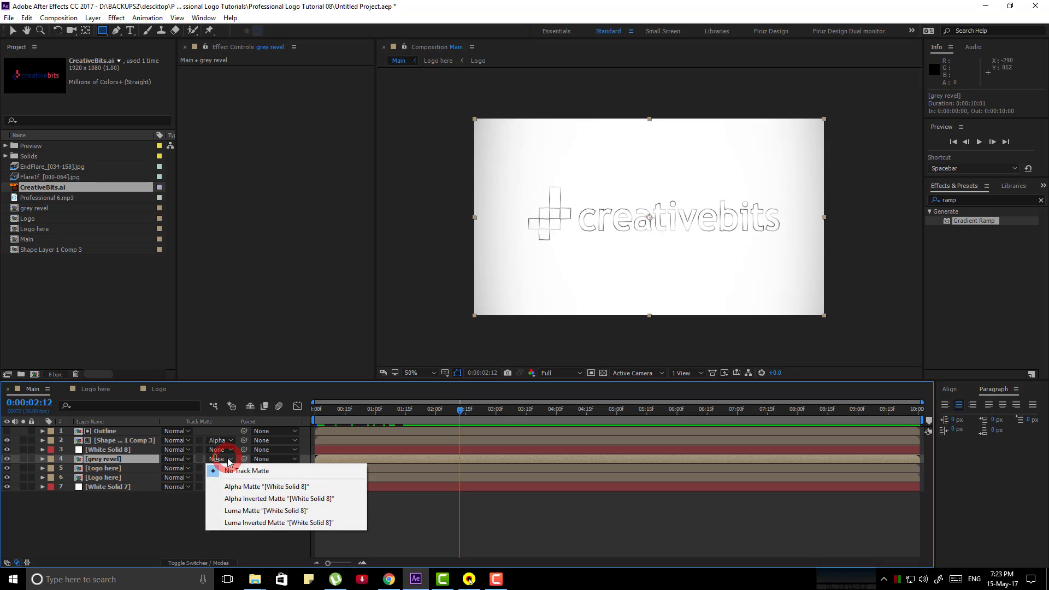
click(255, 489)
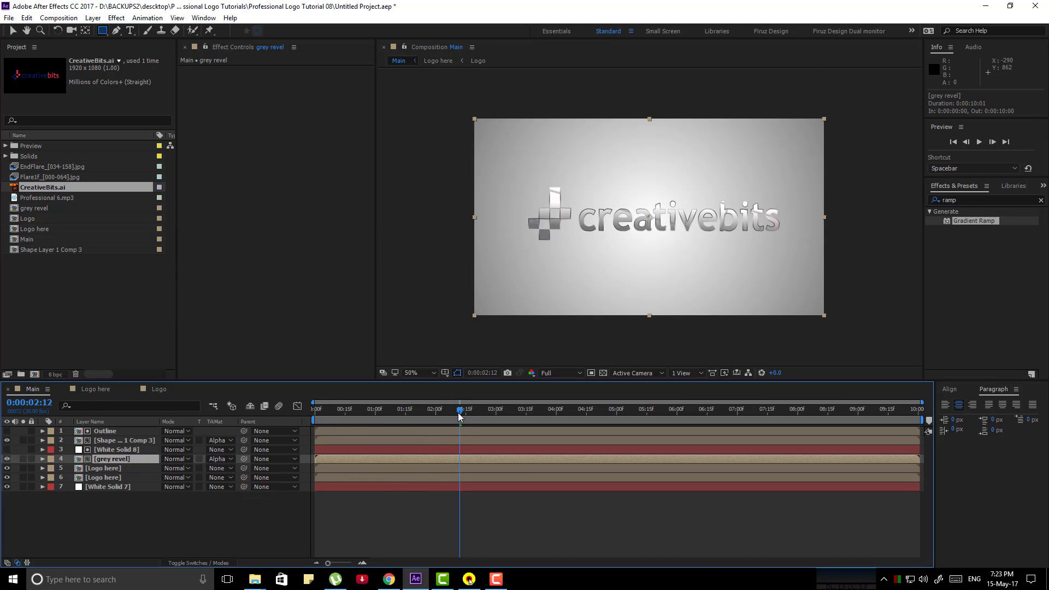
click(394, 419)
mouse_move(381, 420)
mouse_down()
mouse_move(317, 420)
mouse_move(387, 422)
mouse_up()
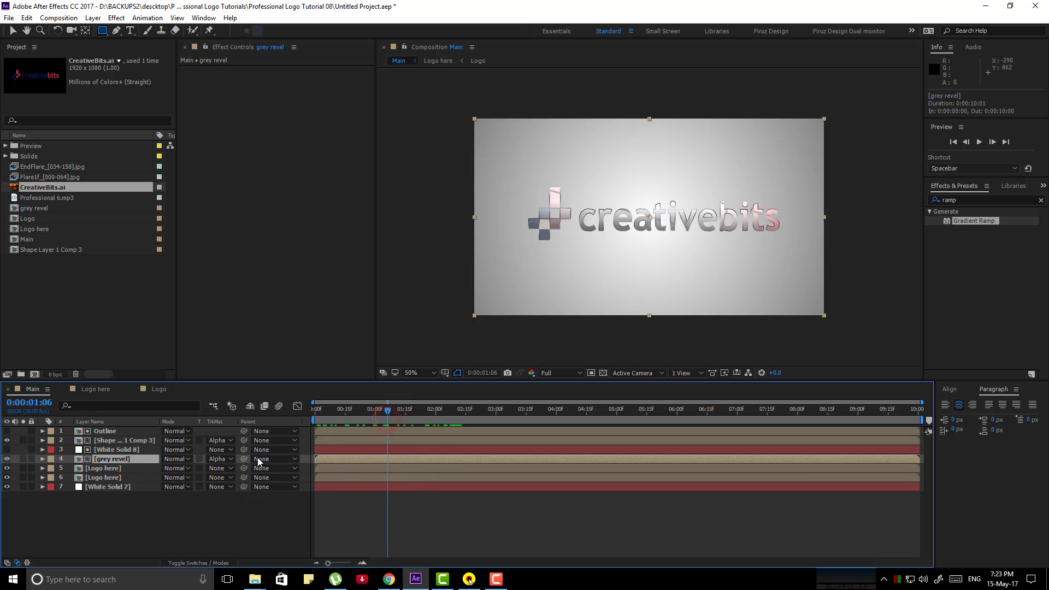
Move White Solid 8's first Mask Expansion keyframe to 0:00:01:00.
click(352, 448)
key(u)
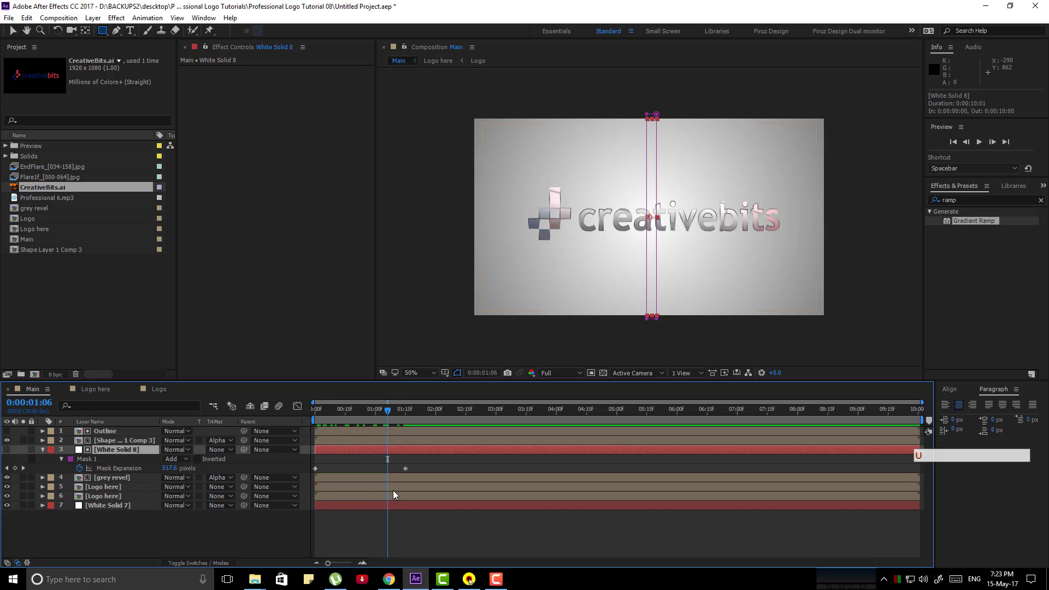
drag(391, 413, 376, 420)
drag(316, 468, 377, 468)
click(406, 412)
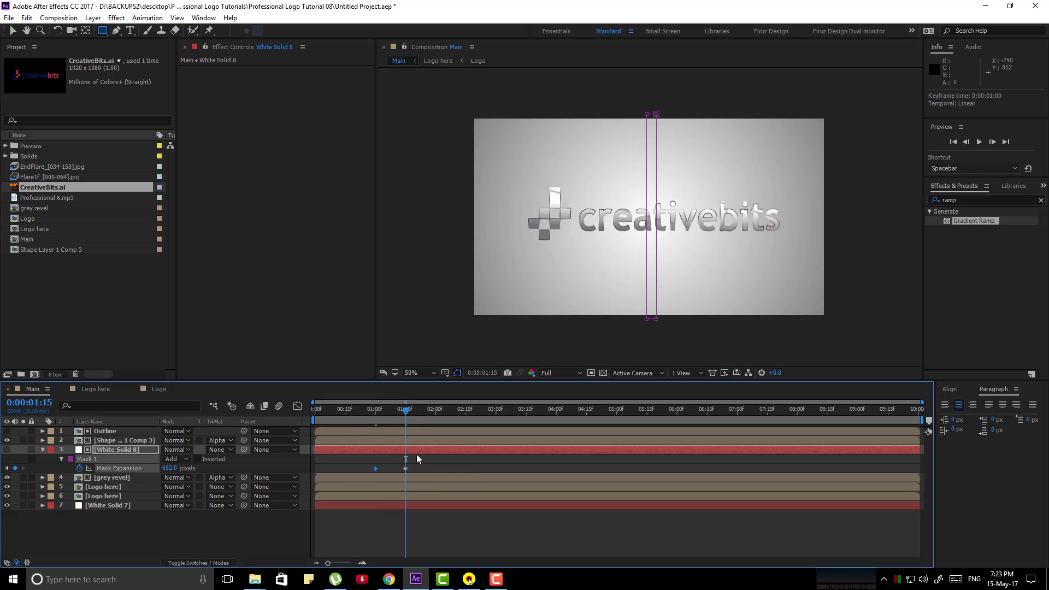
mouse_move(403, 409)
mouse_down()
mouse_move(283, 424)
mouse_move(407, 431)
mouse_move(254, 416)
mouse_move(404, 428)
mouse_up()
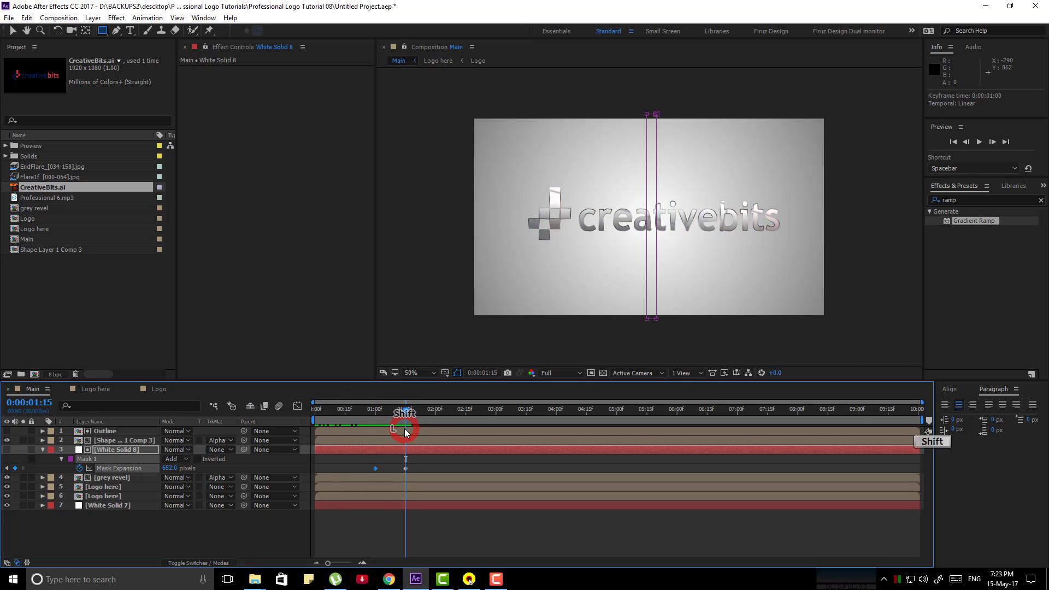
Delete the duplicate Logo here layer and start the remaining one at 0:00:01:15.
click(113, 495)
key(Delete)
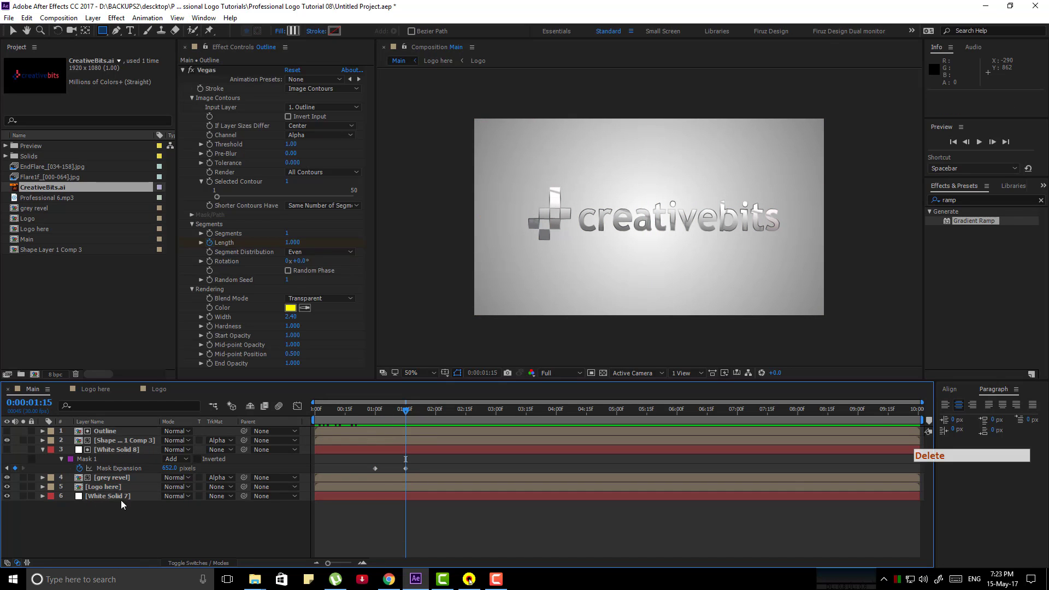
click(114, 486)
drag(323, 483, 411, 487)
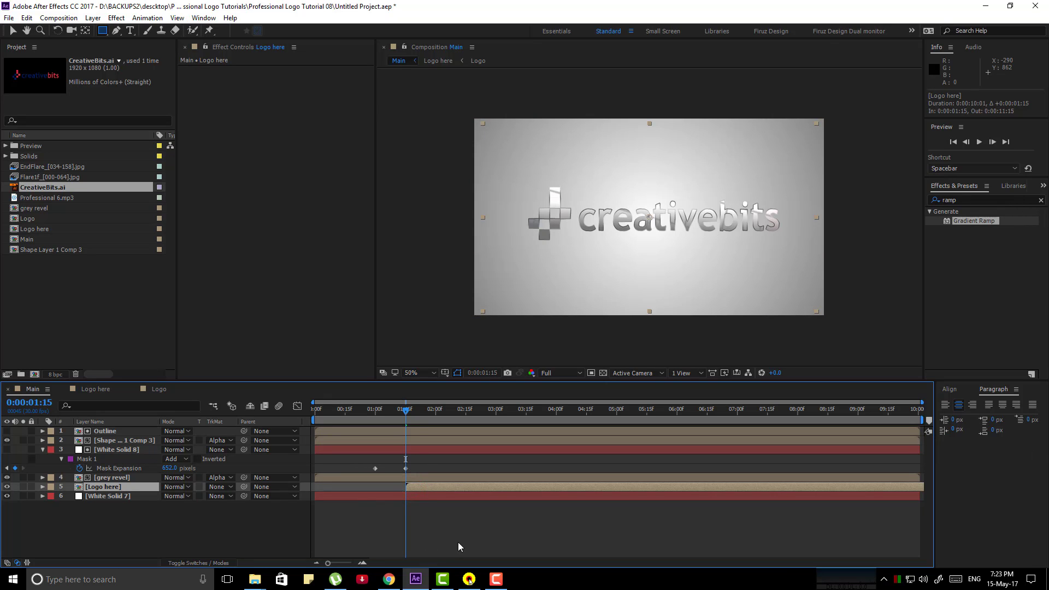
Keyframe grey revel and Logo here Opacity from 100% at 1:15 to 0% at 2:00.
click(394, 479)
shift+click(412, 483)
key(t)
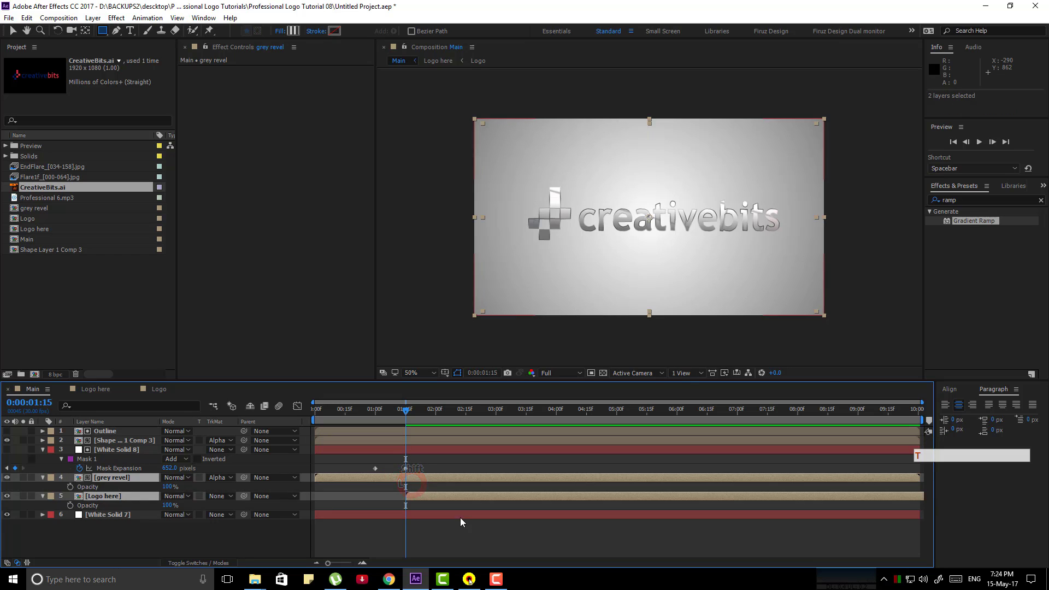
click(70, 487)
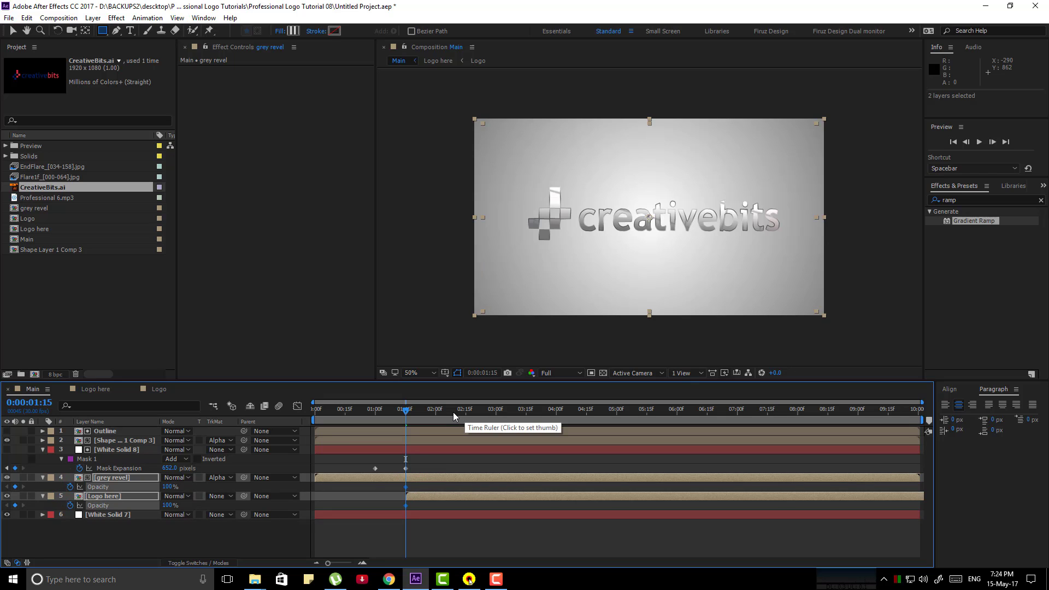
click(434, 412)
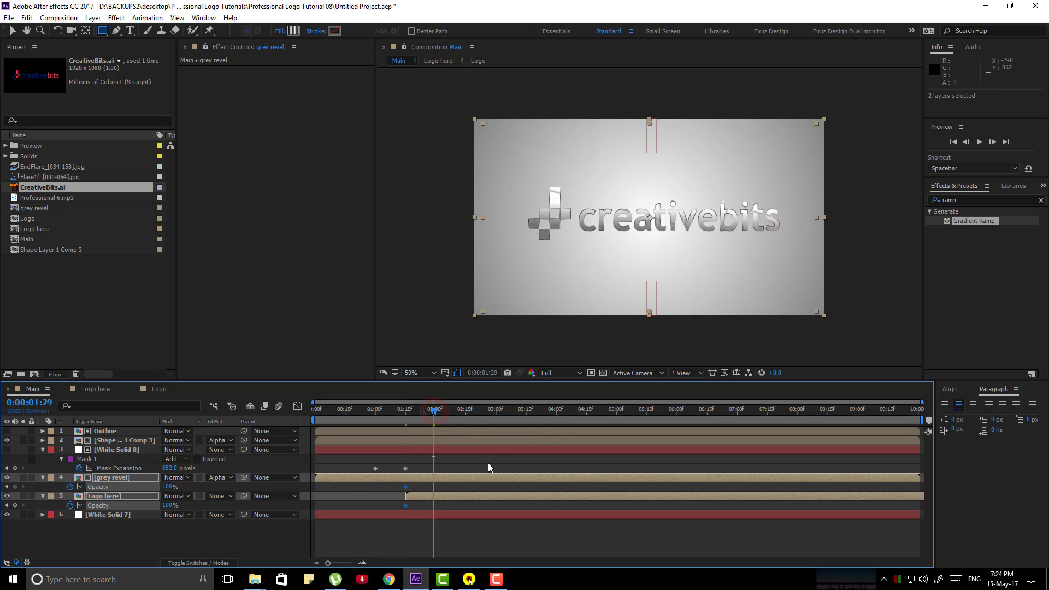
key(Page_Down)
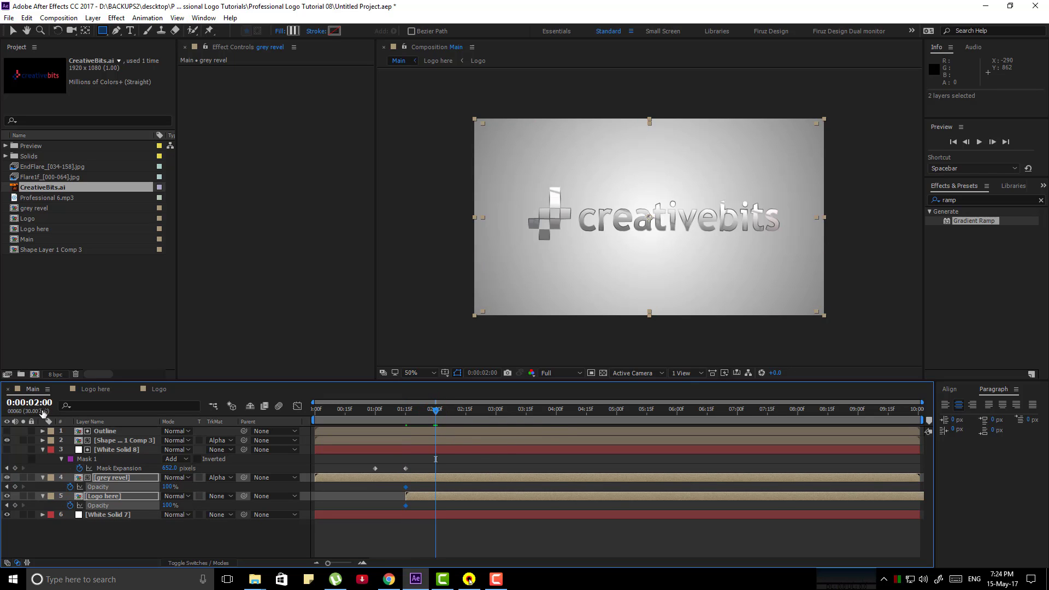
click(169, 487)
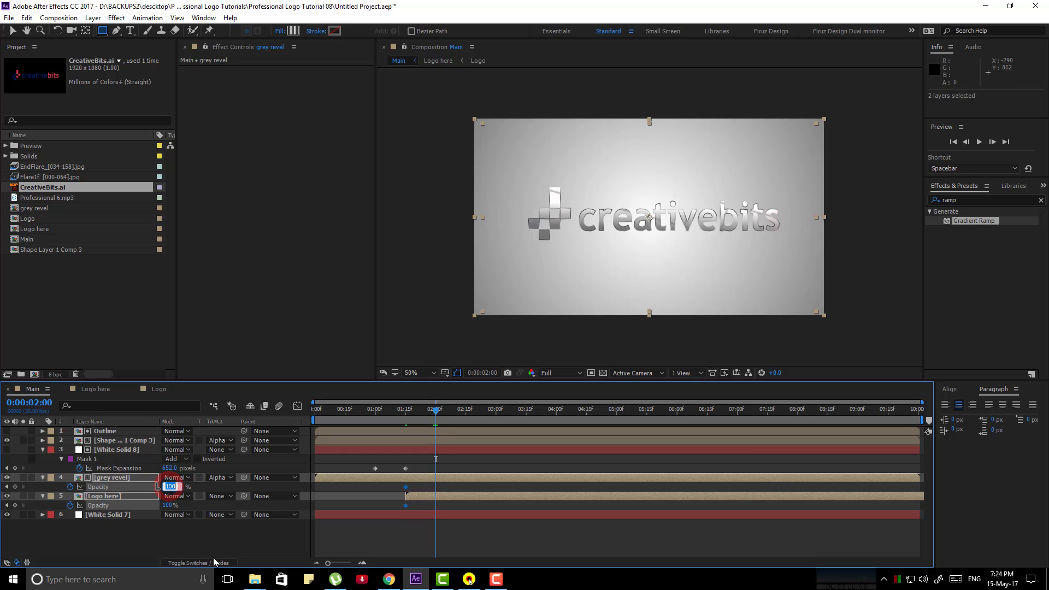
text(0)
key(Return)
click(377, 545)
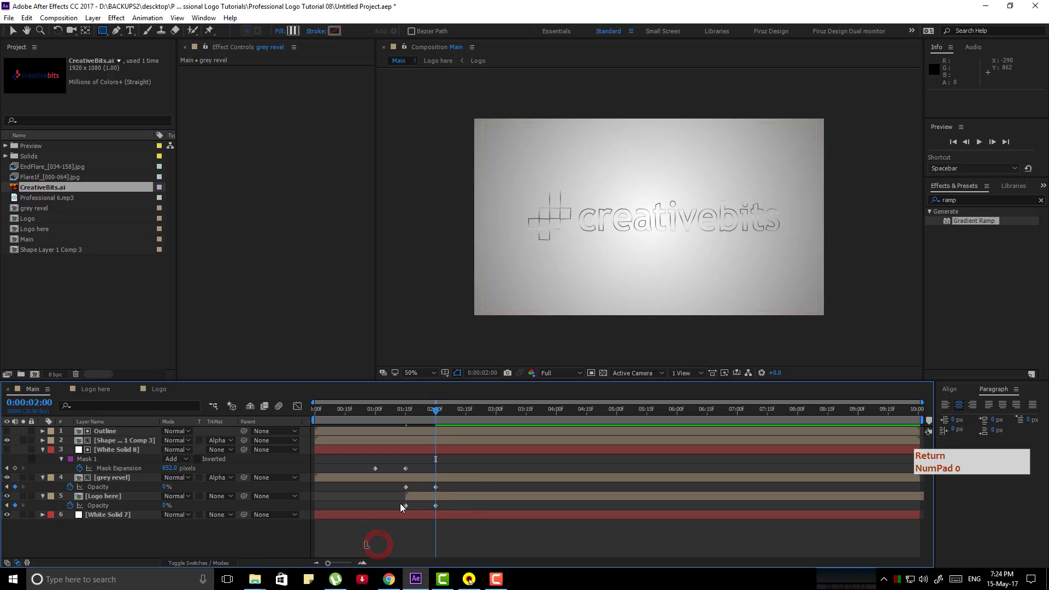
Time-reverse the Logo here opacity keyframes so it fades in, then preview the cross-fade.
drag(400, 503, 466, 506)
right_click(434, 506)
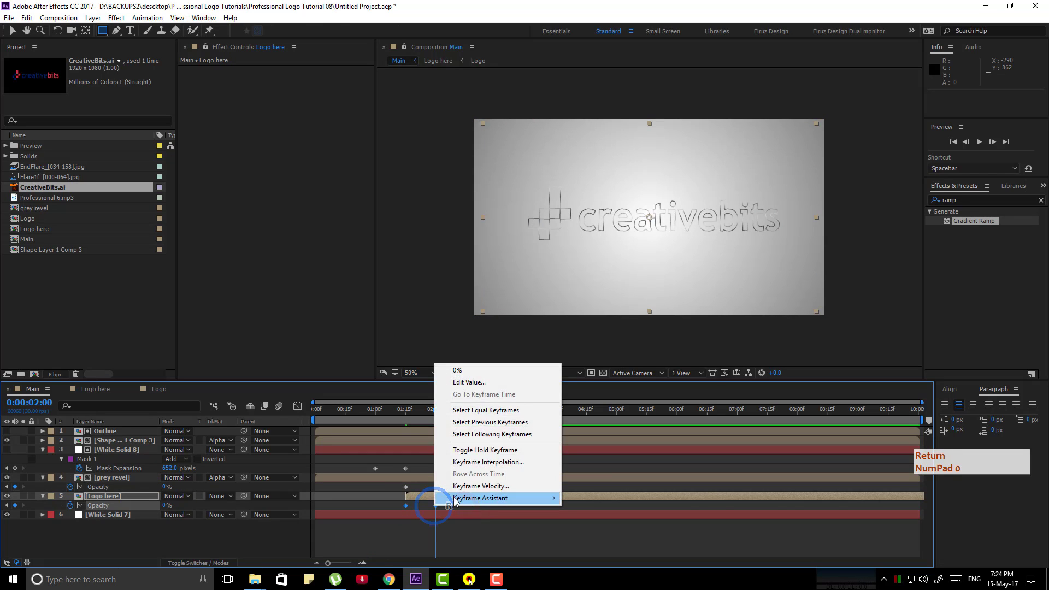
mouse_move(455, 501)
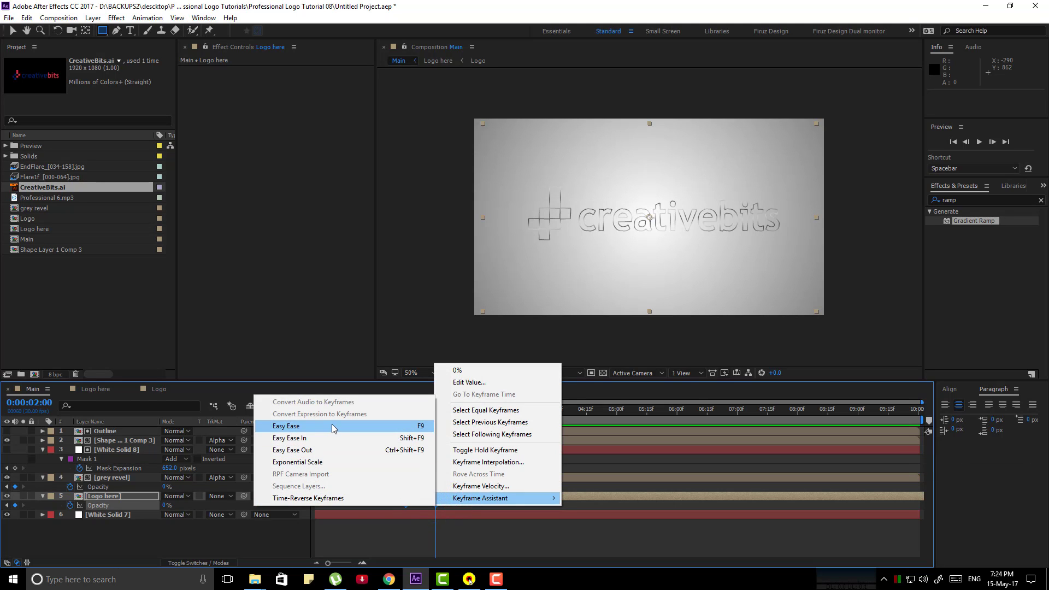
click(326, 499)
drag(410, 413, 383, 421)
key(space)
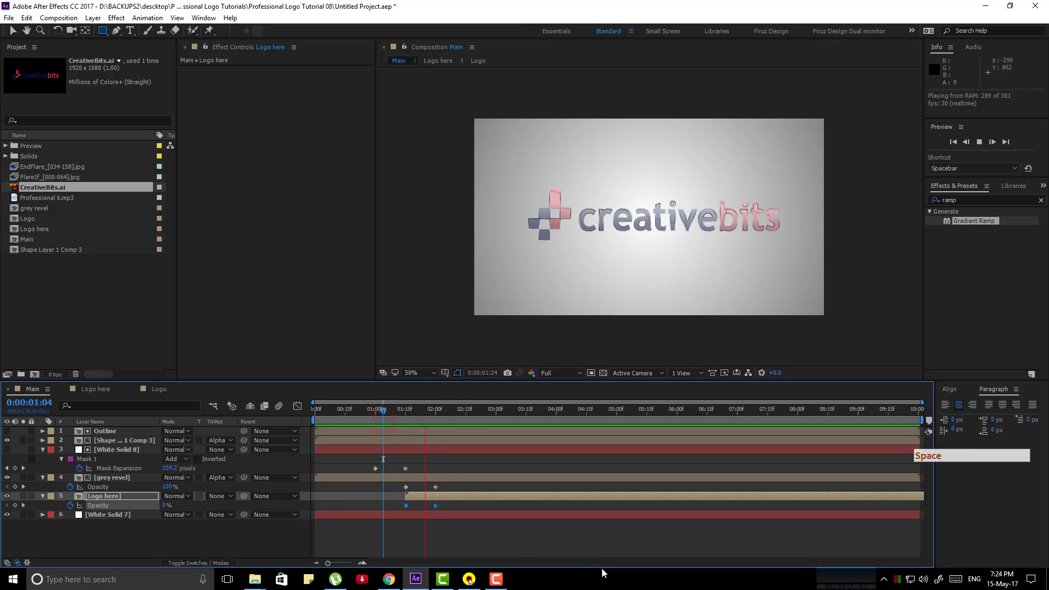
key(space)
key(space)
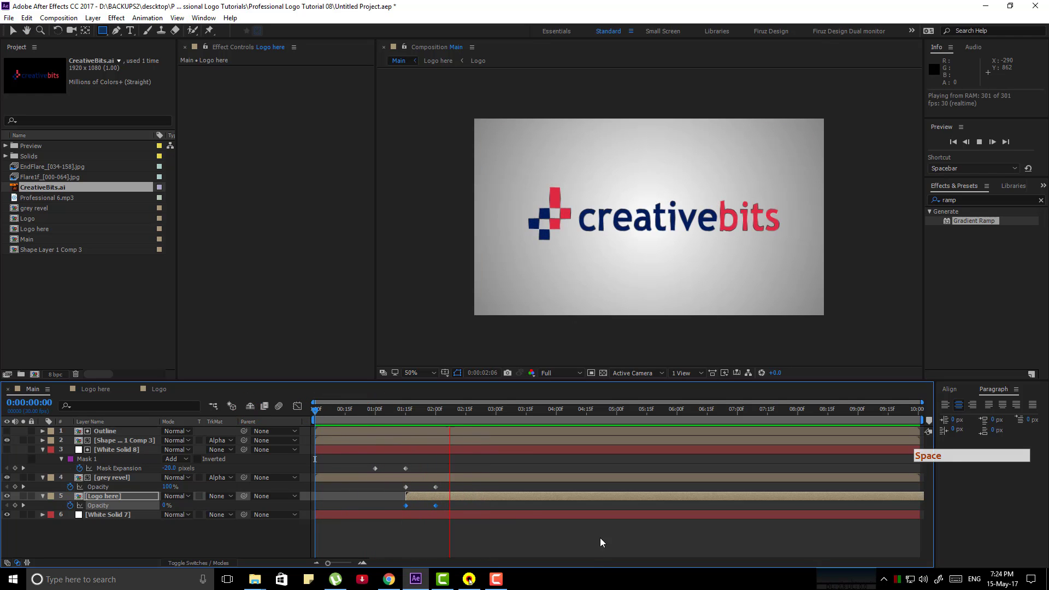
drag(361, 408, 391, 410)
Apply Easy Ease to all the Mask Expansion and Opacity keyframes.
drag(366, 460, 469, 526)
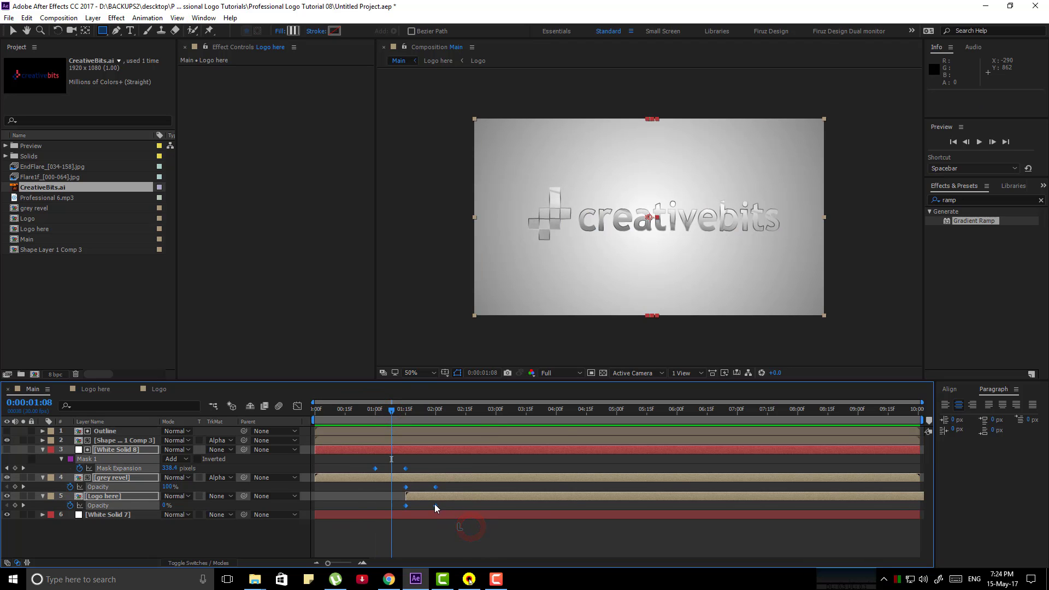
right_click(434, 503)
mouse_move(473, 498)
click(298, 425)
click(455, 530)
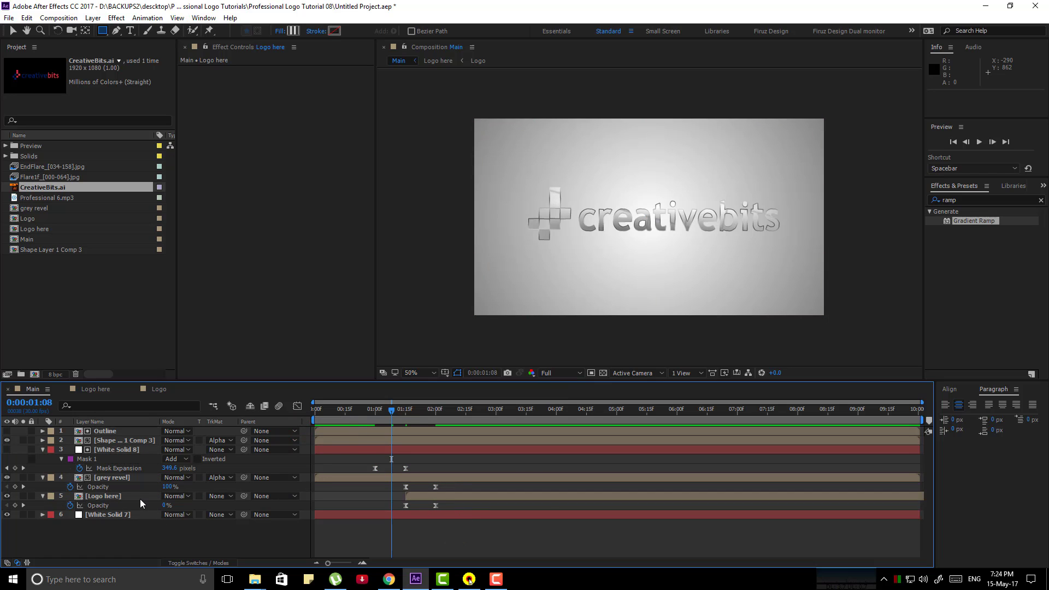
Add a new Null Object layer to the Main composition.
key(ctrl+a)
key(u)
key(u)
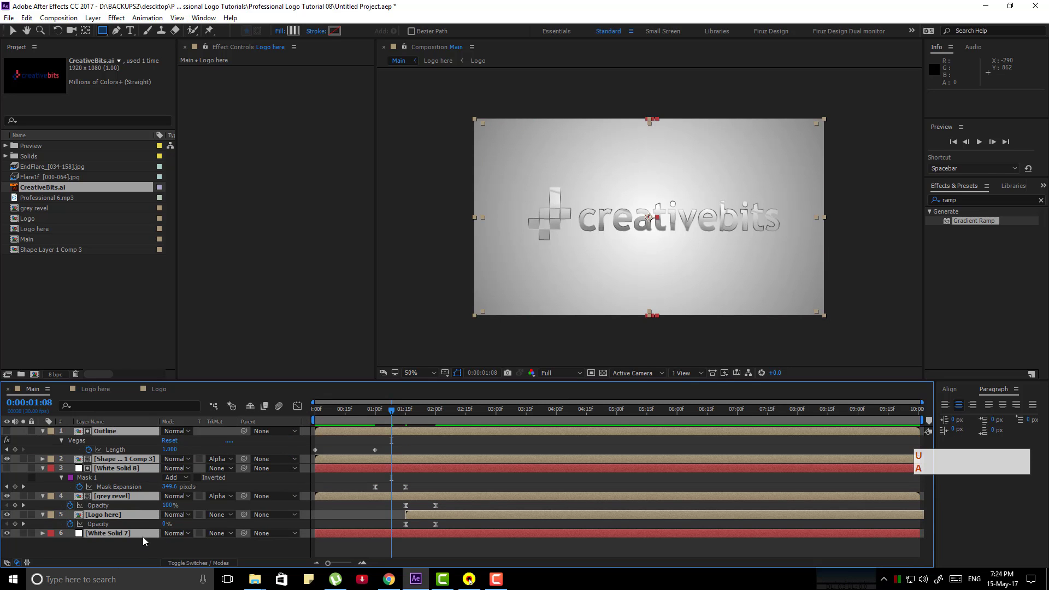
right_click(150, 515)
click(197, 411)
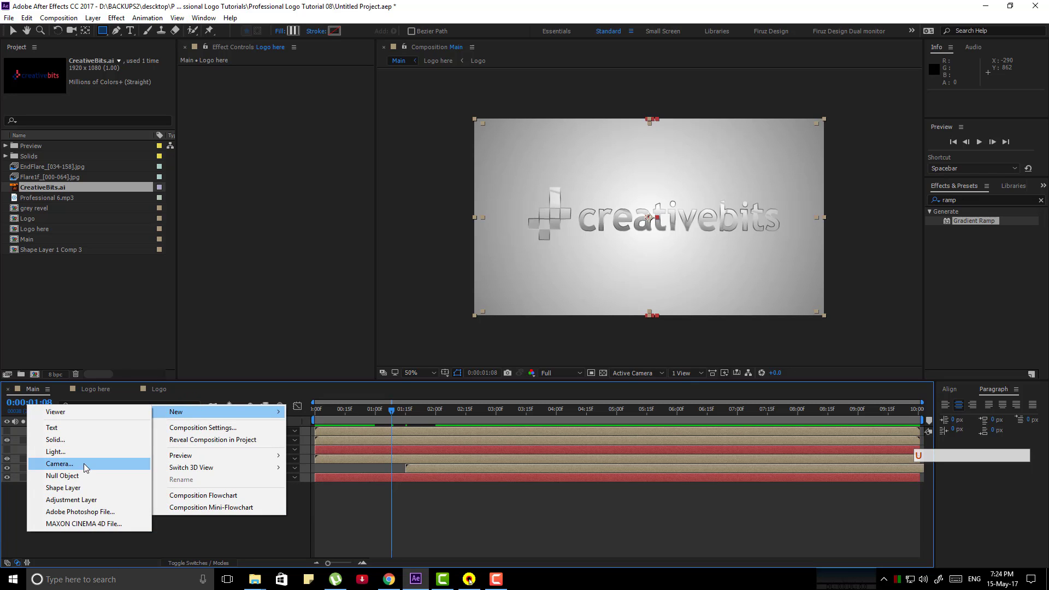
click(85, 476)
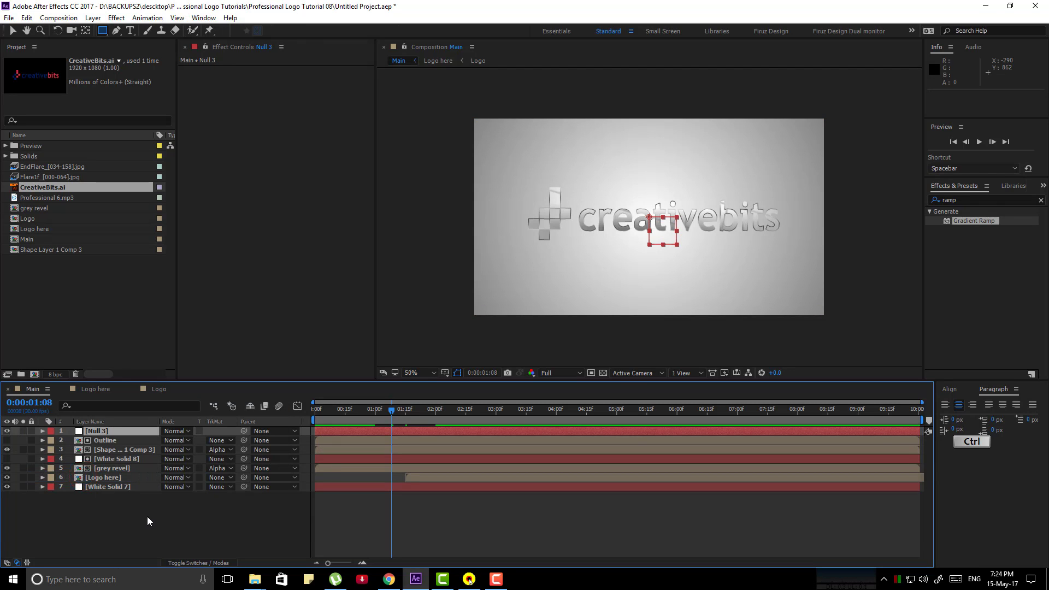
Turn on the 3D switch for every layer except White Solid 7.
key(ctrl+a)
ctrl+click(128, 487)
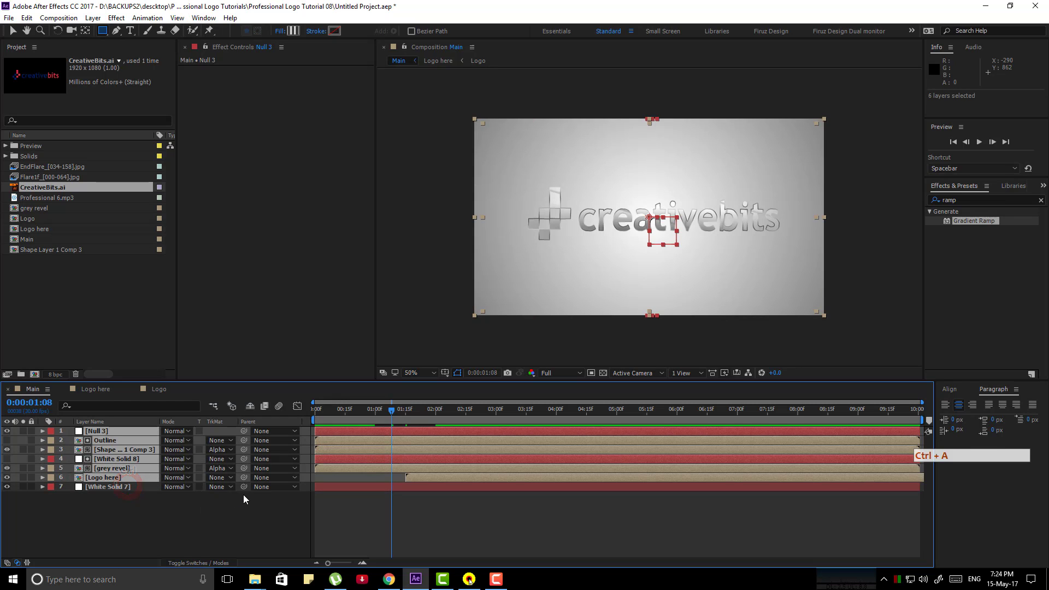
click(199, 562)
click(222, 478)
click(197, 503)
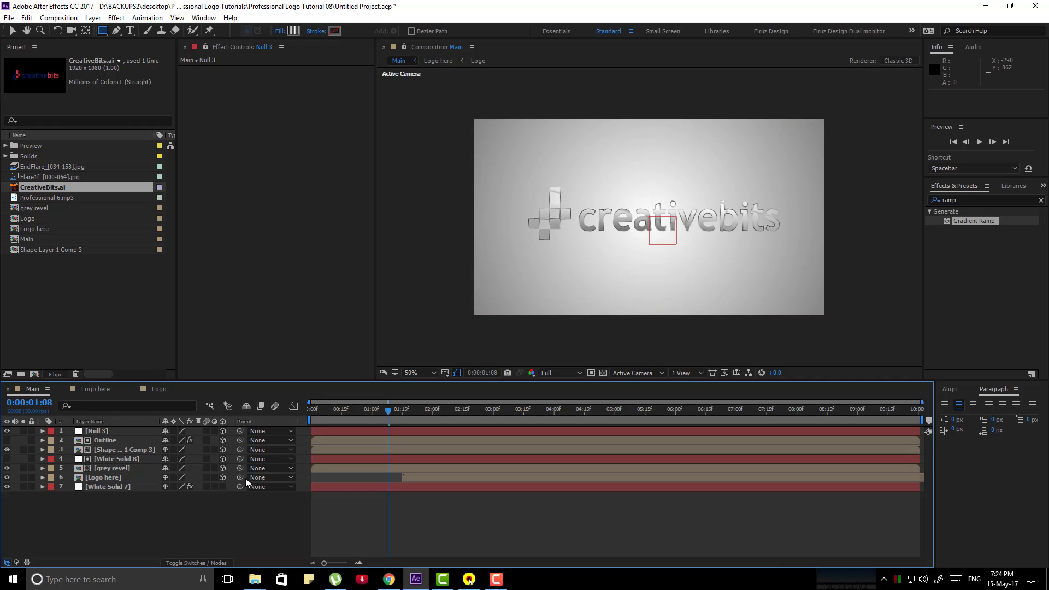
Parent layers 2–6 to Null 3 and preview the first two seconds.
key(ctrl+a)
ctrl+click(114, 487)
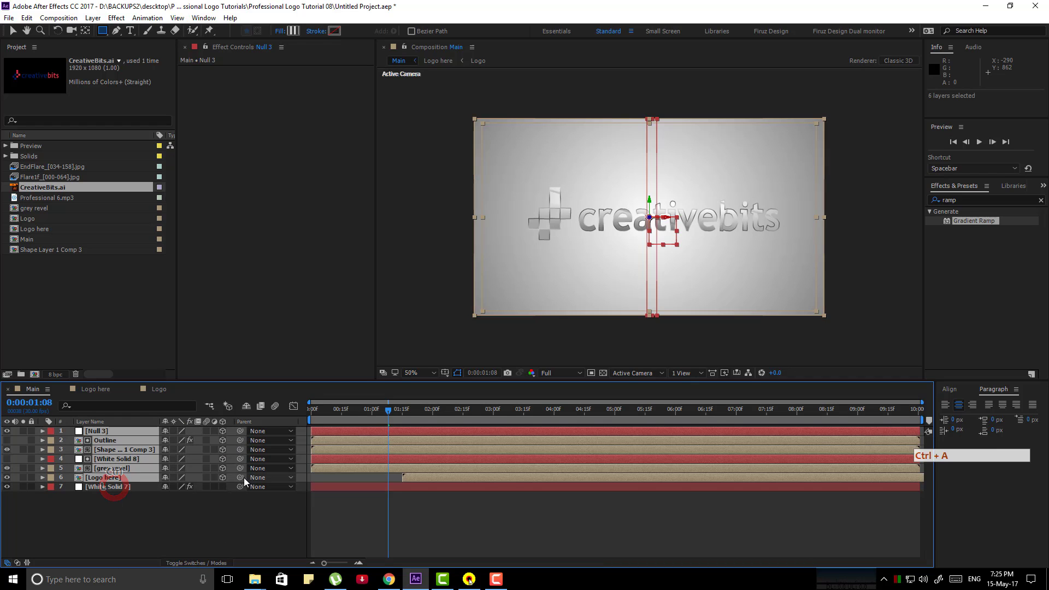
ctrl+click(136, 431)
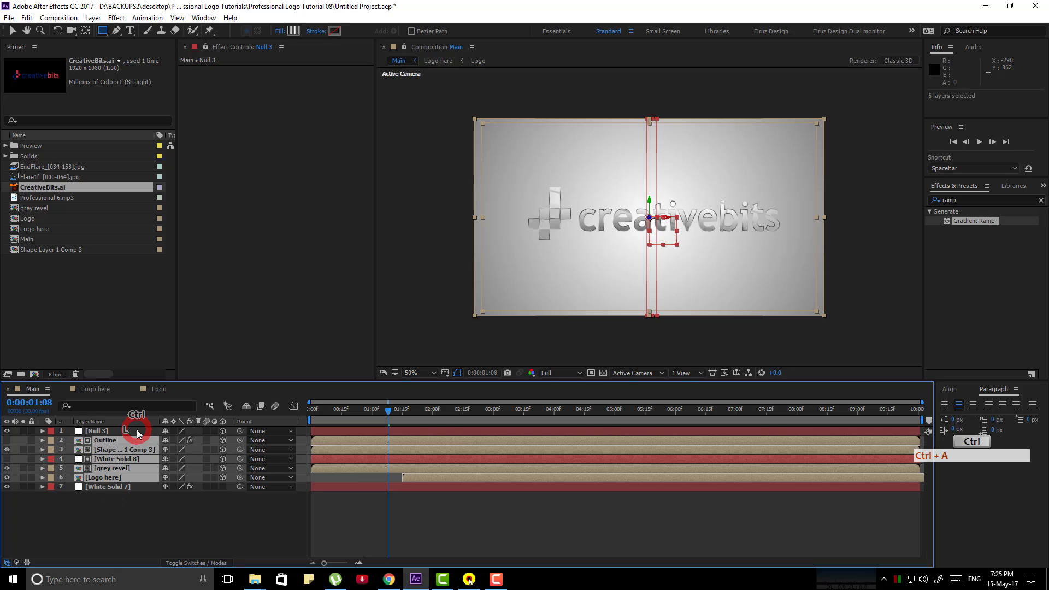
drag(239, 440, 106, 431)
click(209, 513)
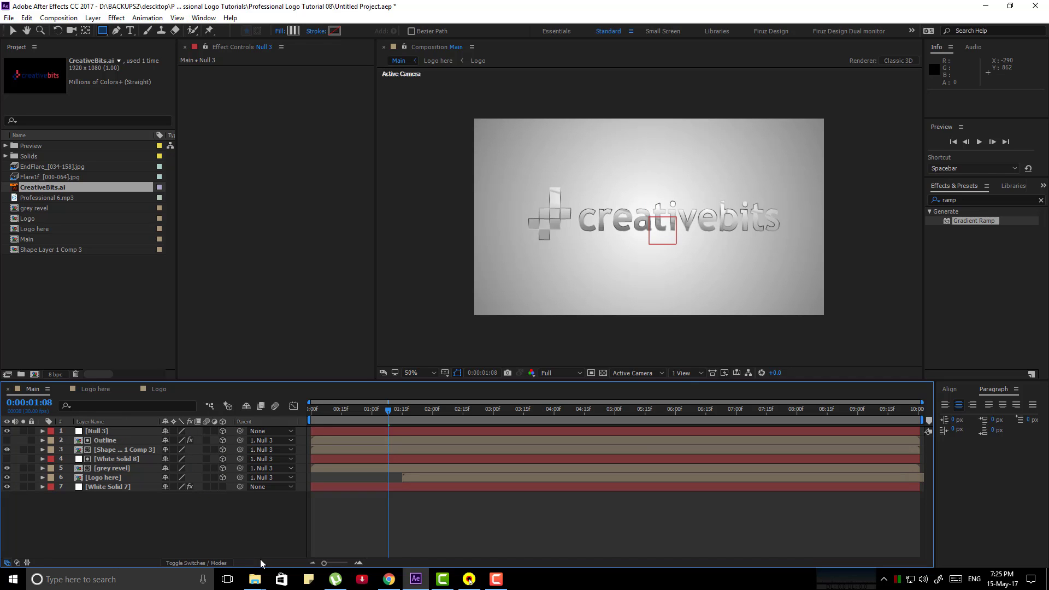
drag(385, 415, 497, 438)
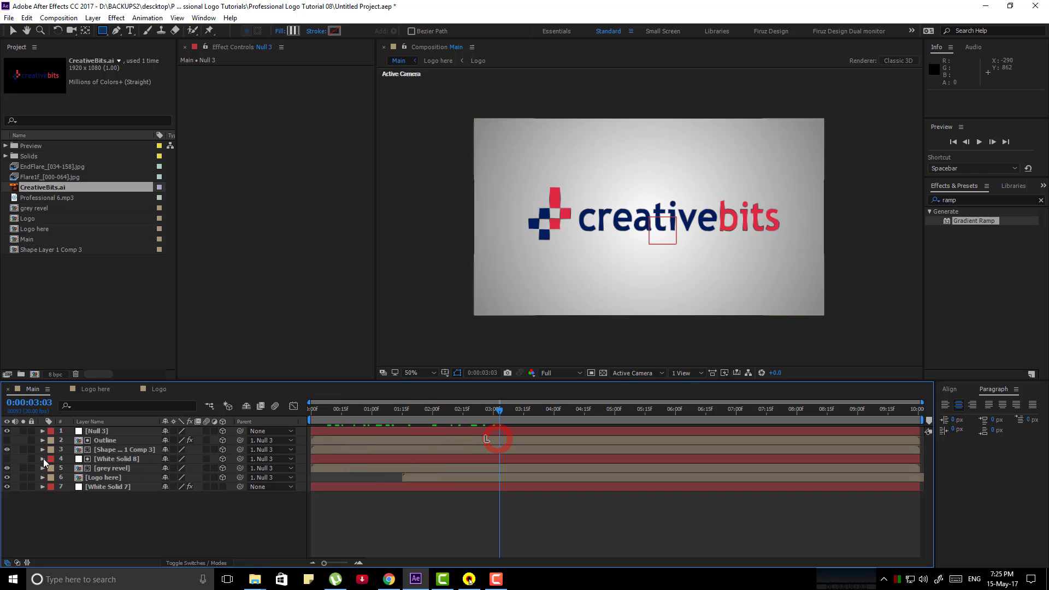
Keyframe Null 3's Y Rotation at -360° at the start of the timeline.
click(98, 431)
click(131, 431)
key(r)
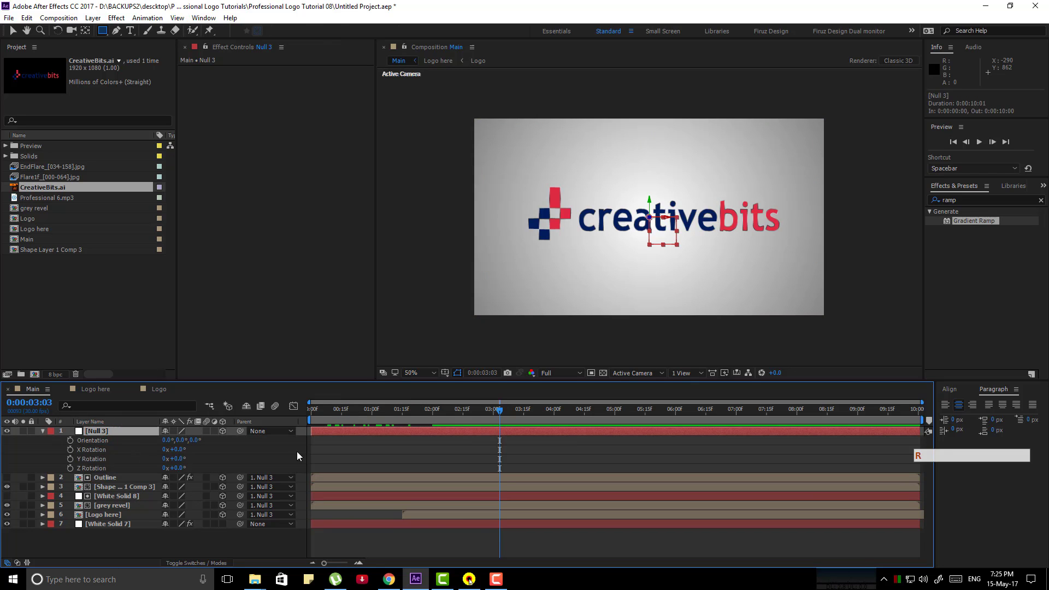
key(Home)
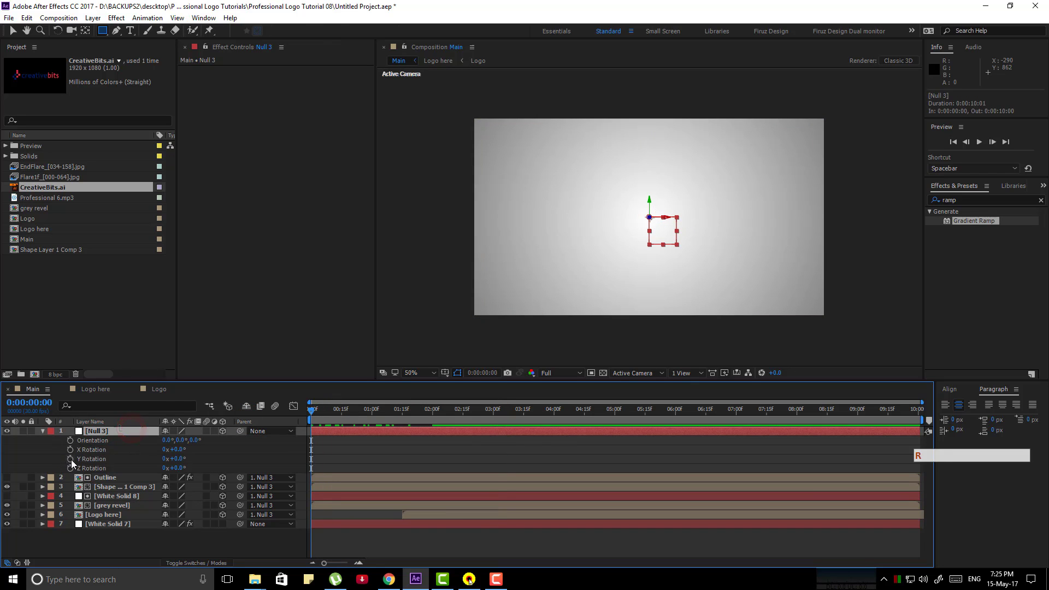
click(71, 459)
click(184, 462)
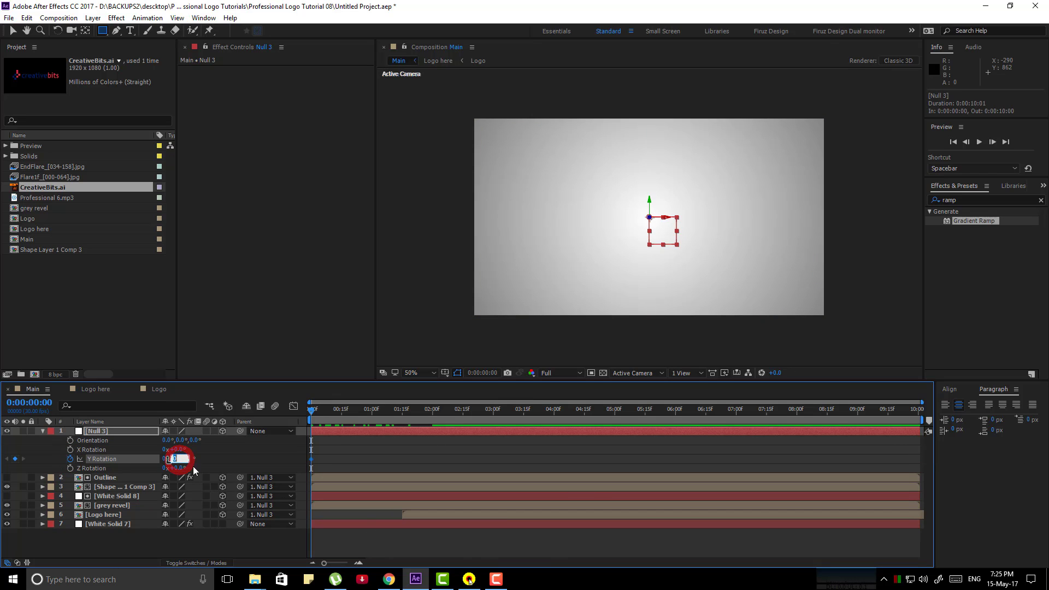
text(-360)
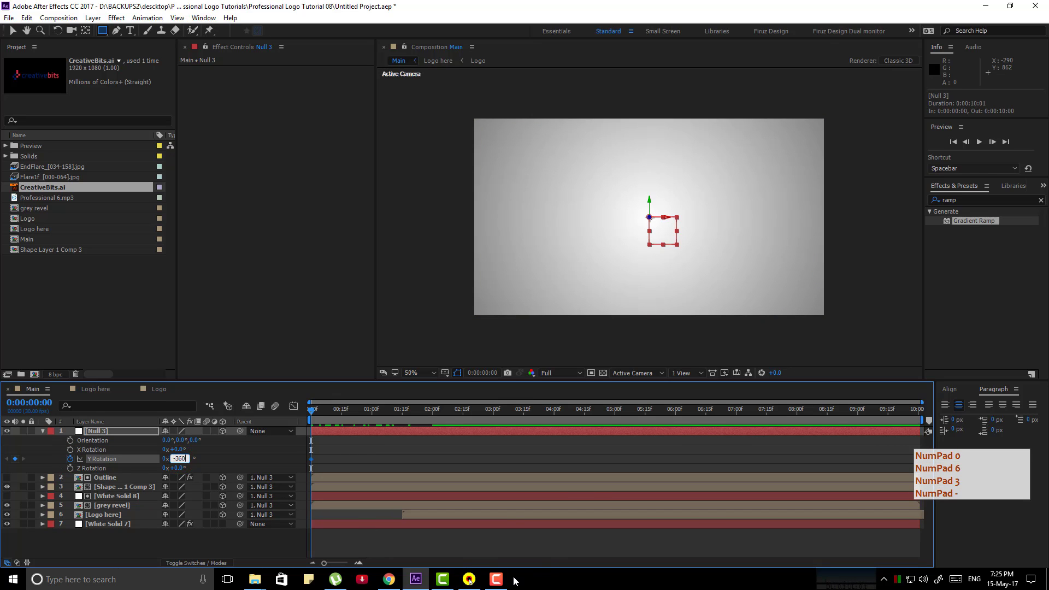
key(Return)
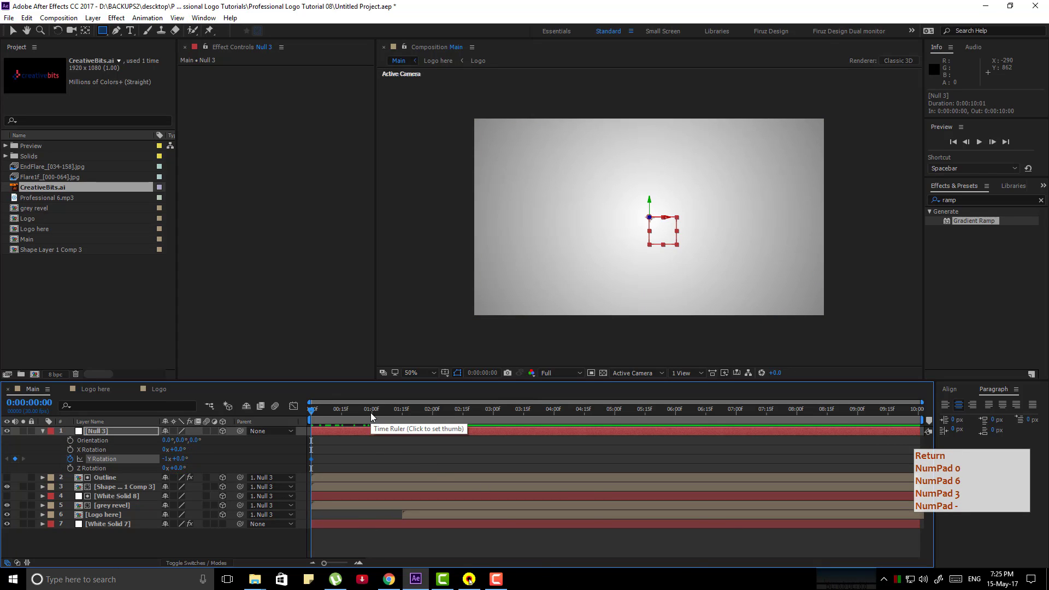
Add a -90° Y Rotation keyframe at 0:00:01:00.
click(371, 411)
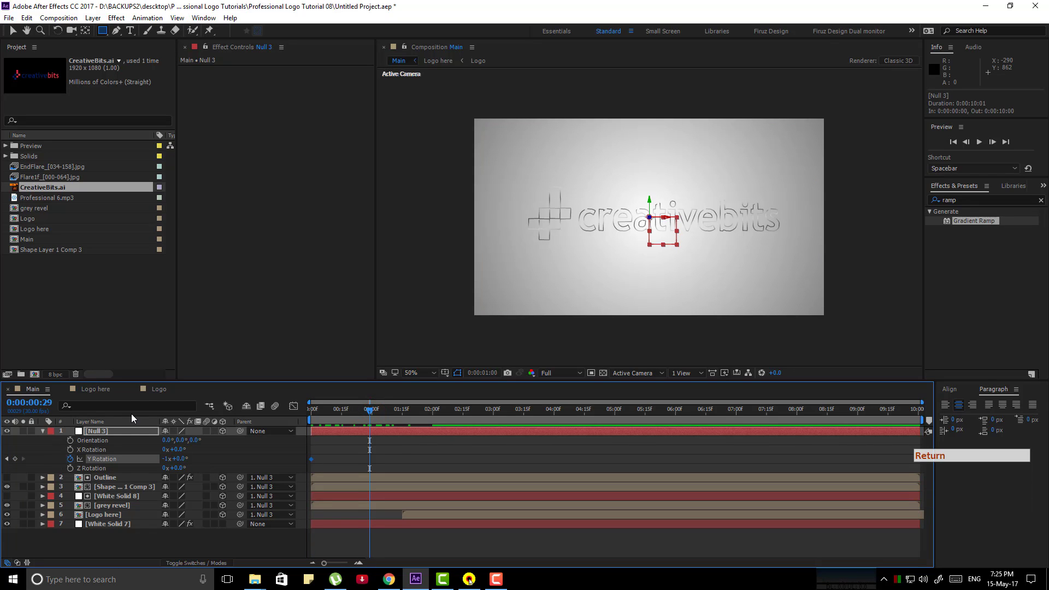
key(Page_Down)
click(181, 459)
text(-90)
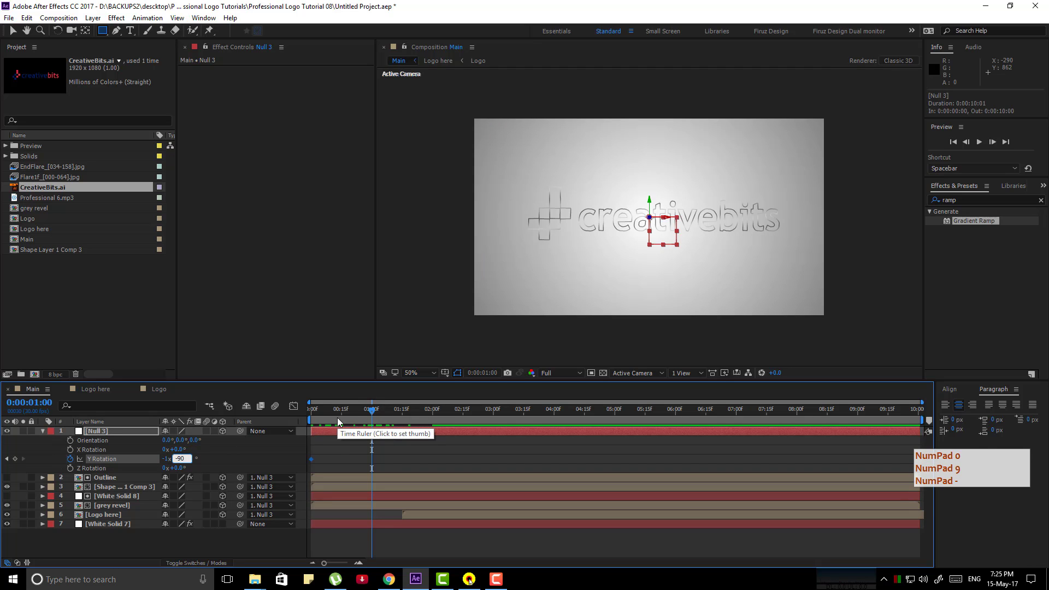
key(shift+Tab)
text(0)
key(Return)
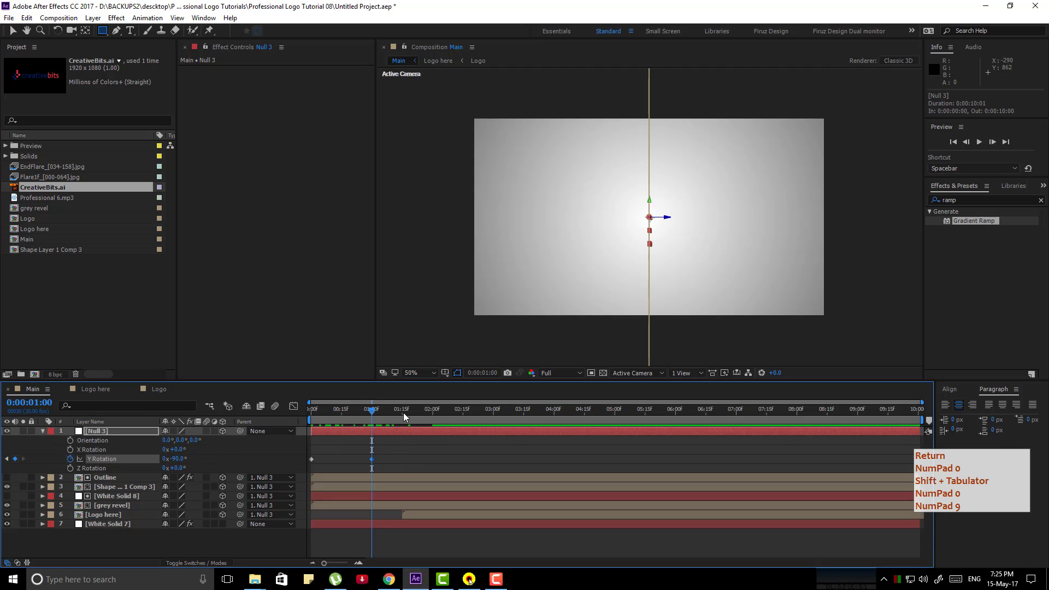
Set Y Rotation to 0° at 1:15 so the logo faces camera, then preview the spin.
drag(433, 410, 405, 415)
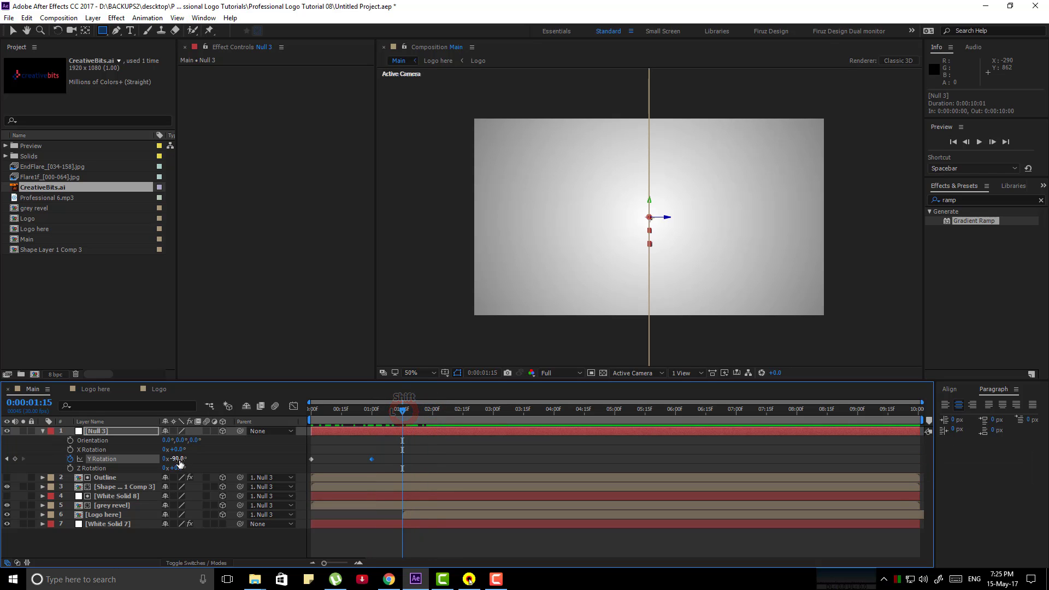
click(175, 459)
text(0)
key(Return)
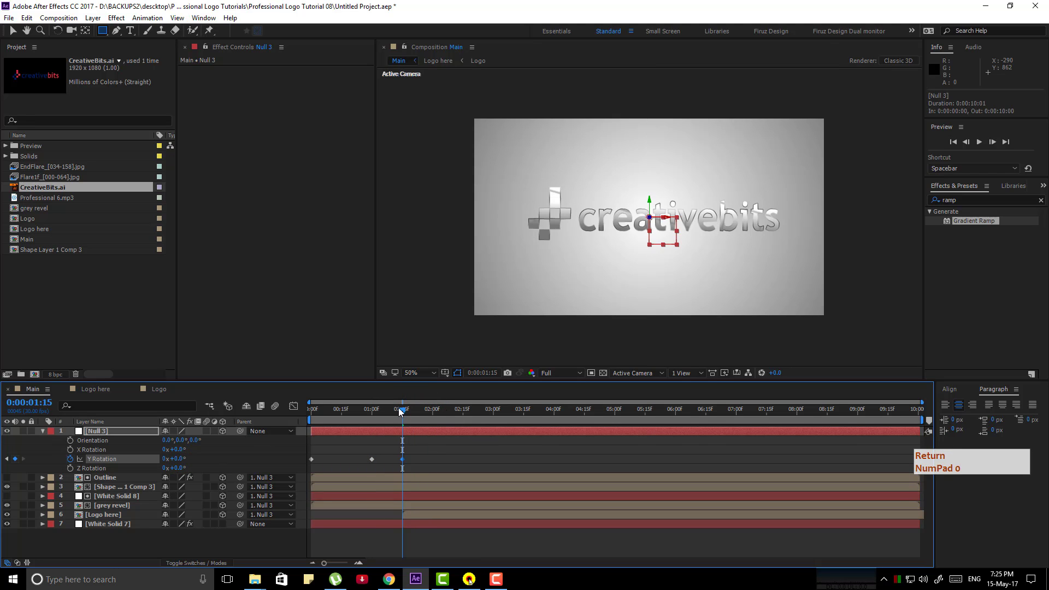
click(132, 402)
key(space)
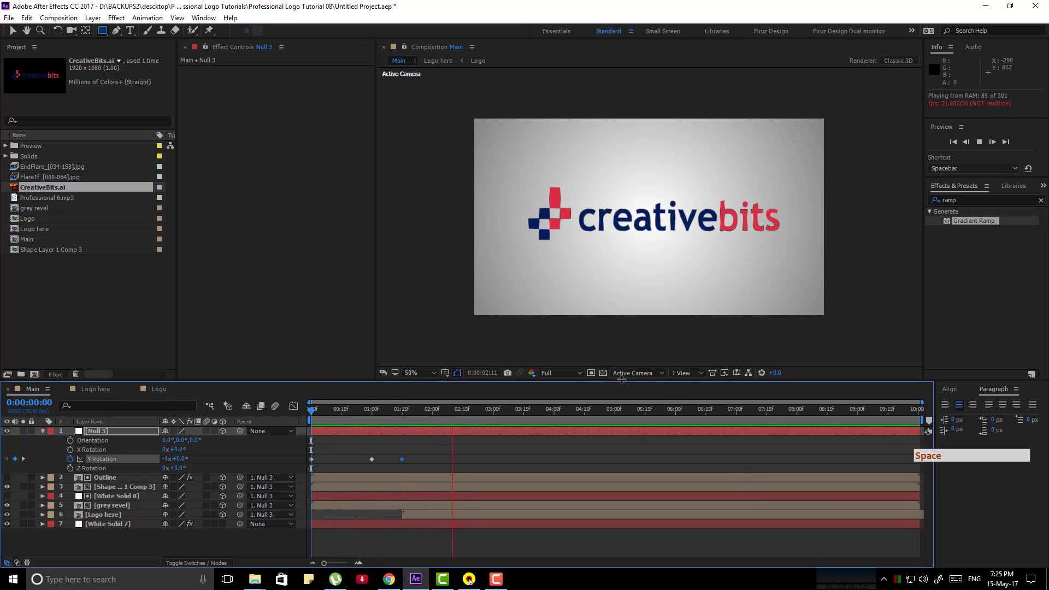
click(271, 409)
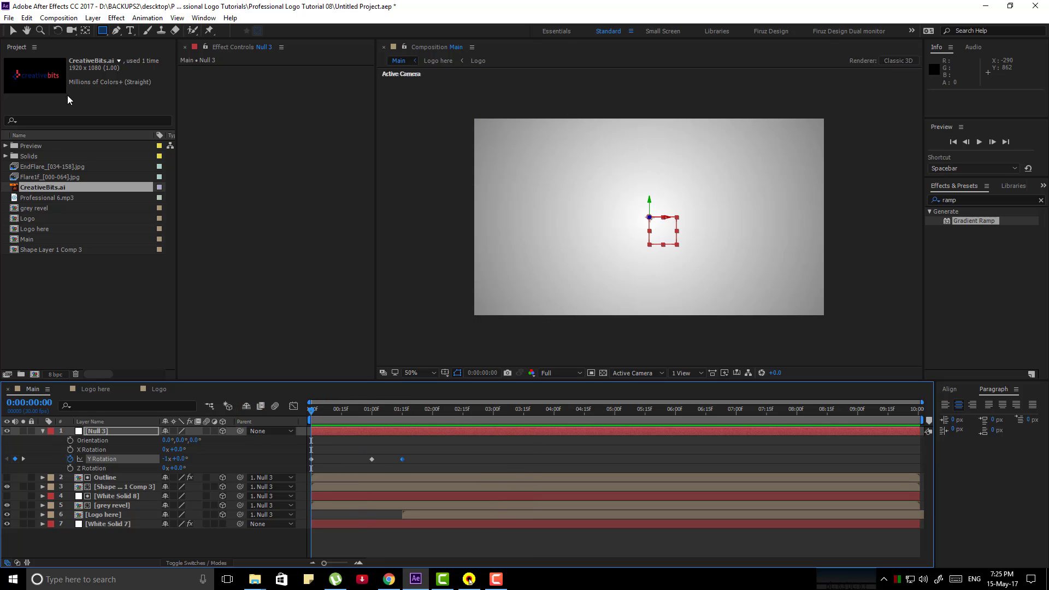
Add the Flare1f and EndFlare sequences to Main and blend both in Screen mode.
drag(48, 178, 74, 427)
drag(66, 166, 101, 429)
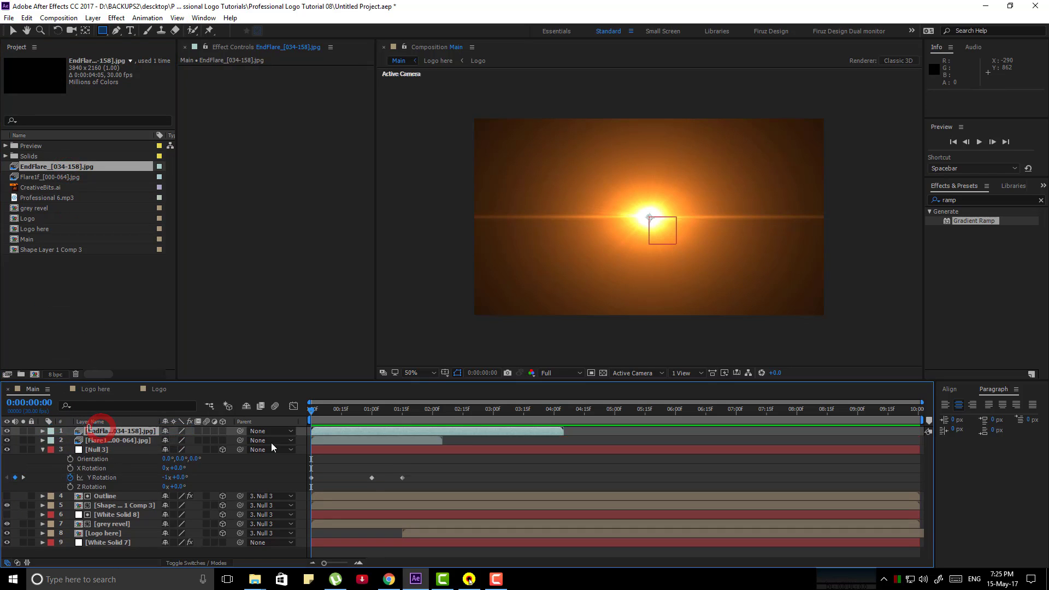
shift+click(143, 439)
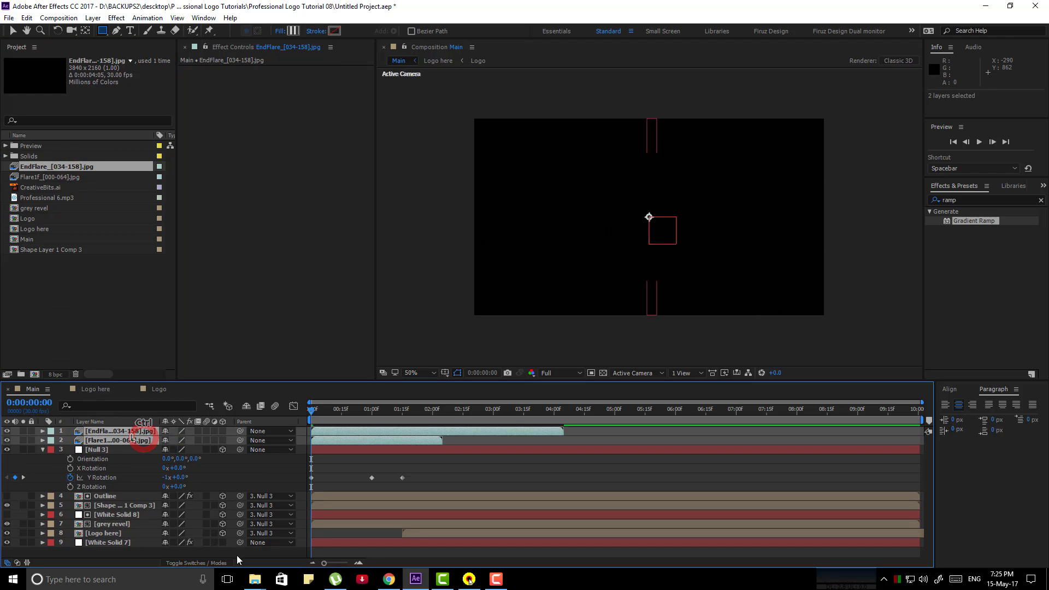
click(218, 563)
click(175, 441)
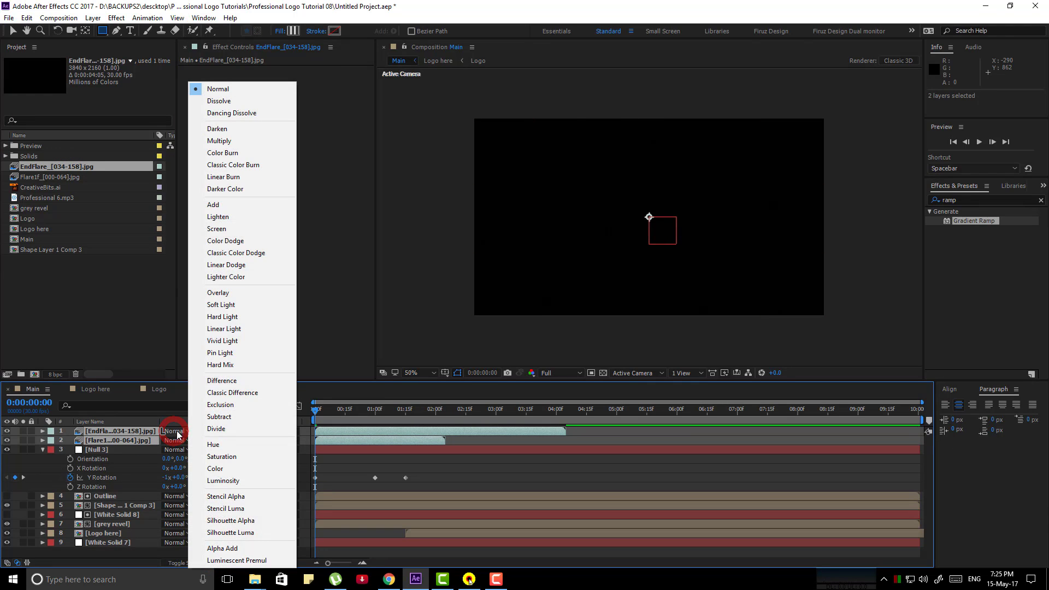
click(227, 230)
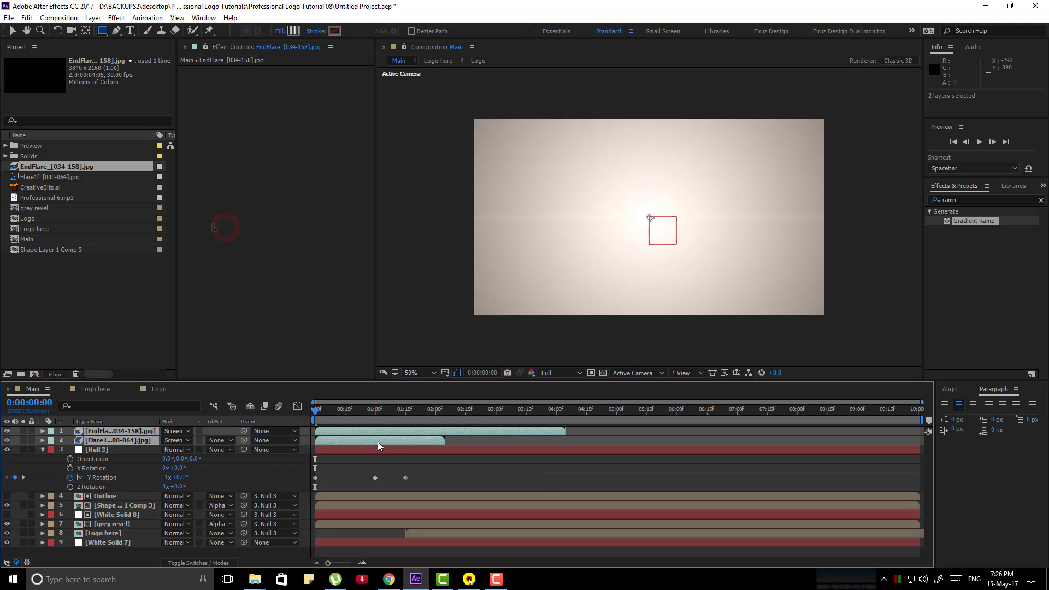
Slide the EndFlare layer later so it starts around 1:14.
drag(359, 430, 433, 433)
key(ctrl+z)
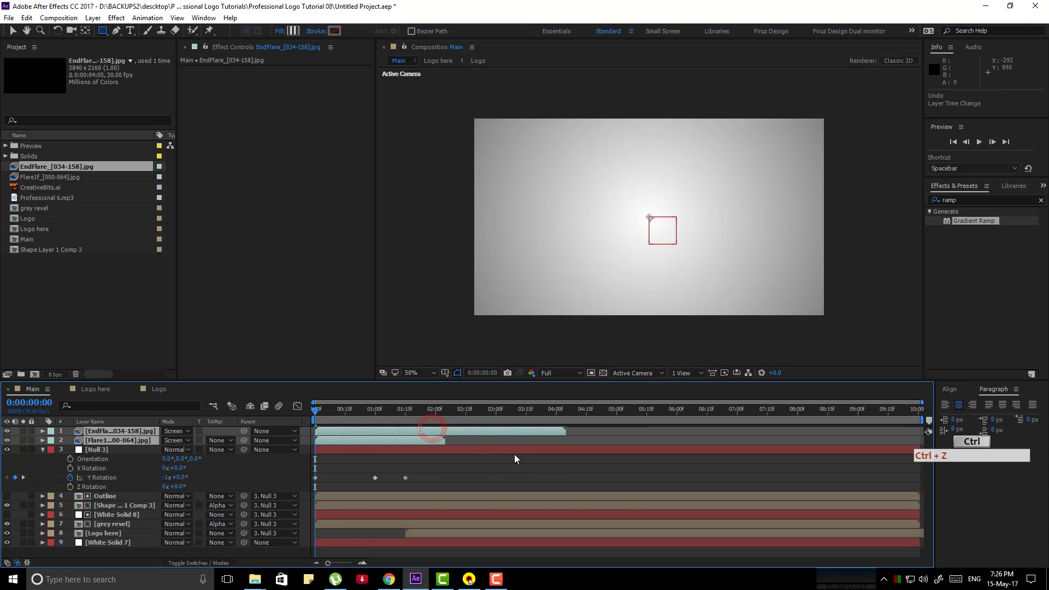
click(510, 441)
click(397, 431)
drag(447, 435, 476, 432)
Set Flare1f's Opacity to 70%.
click(386, 440)
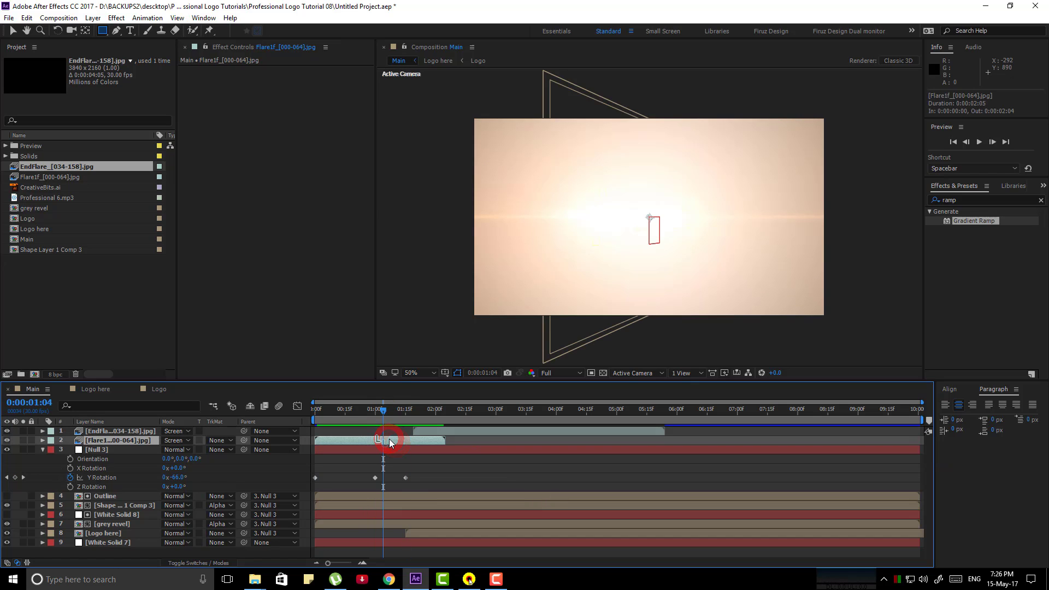
key(t)
click(165, 450)
text(80)
key(Return)
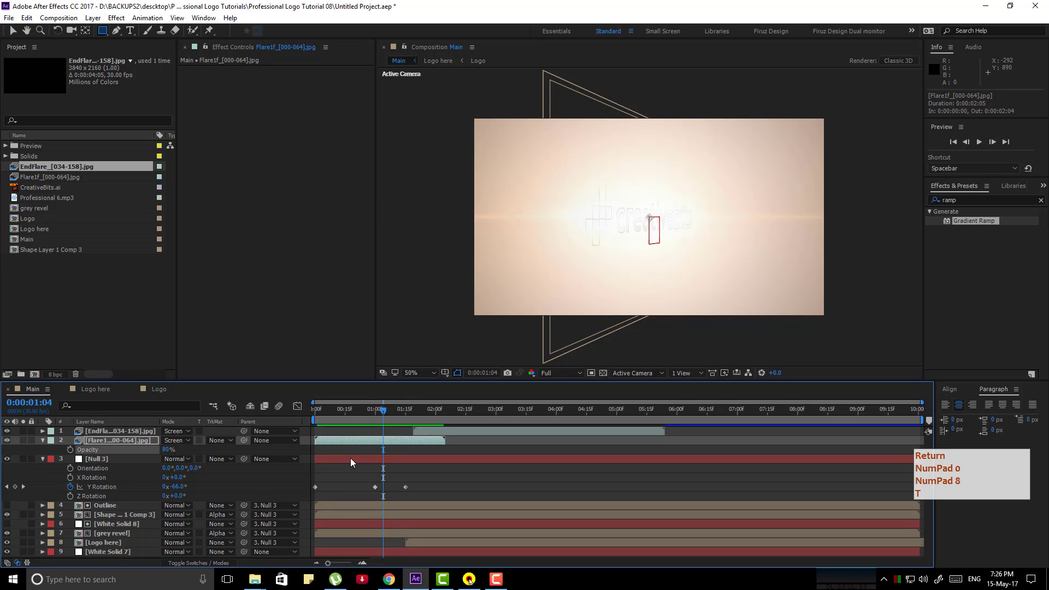
click(167, 449)
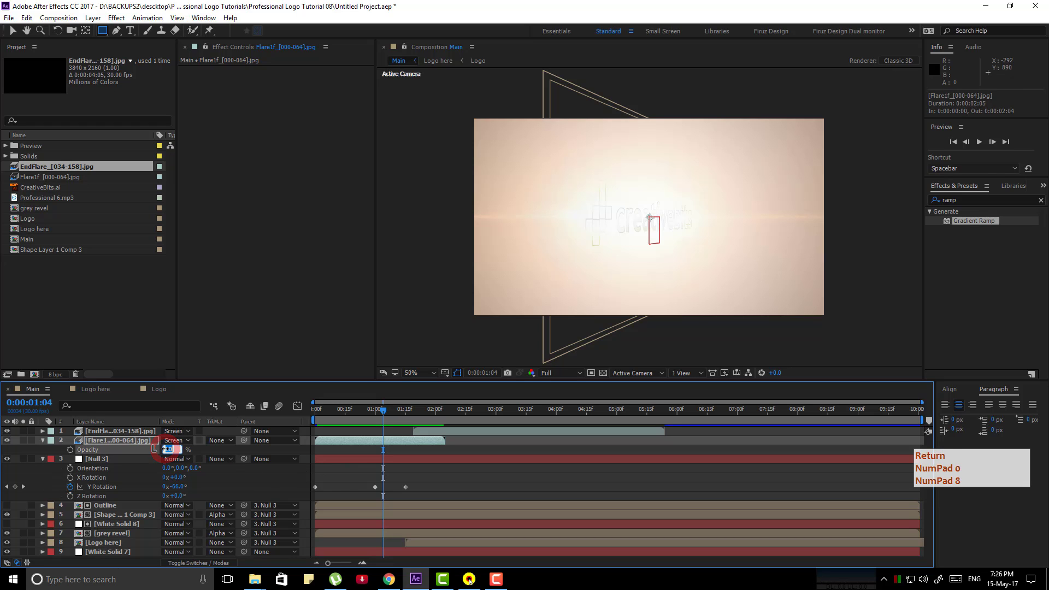
text(70)
key(Return)
Preview and scrub the flare transition from about 0:23.
click(358, 410)
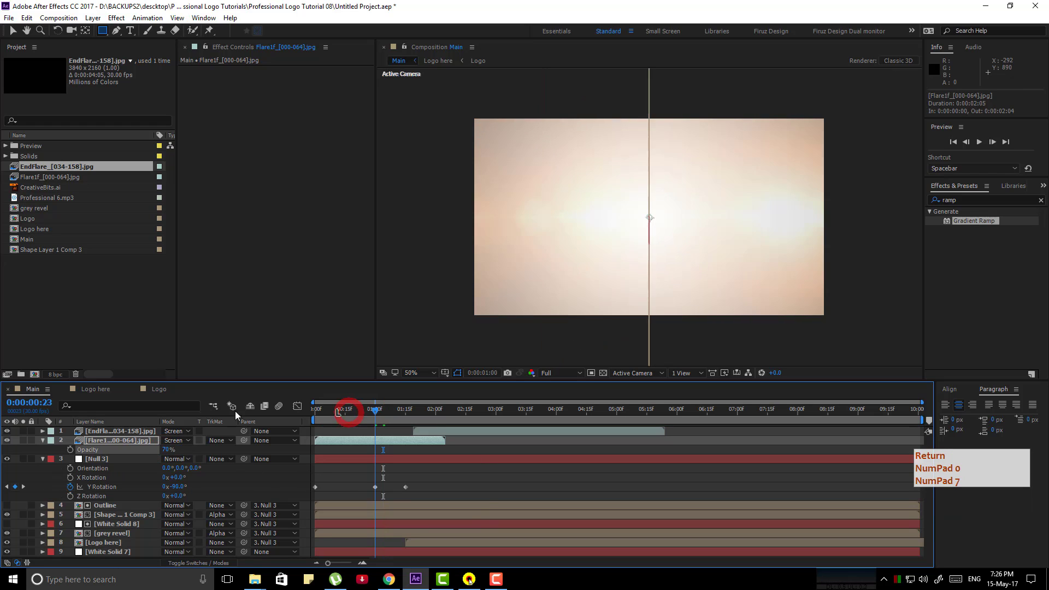
key(space)
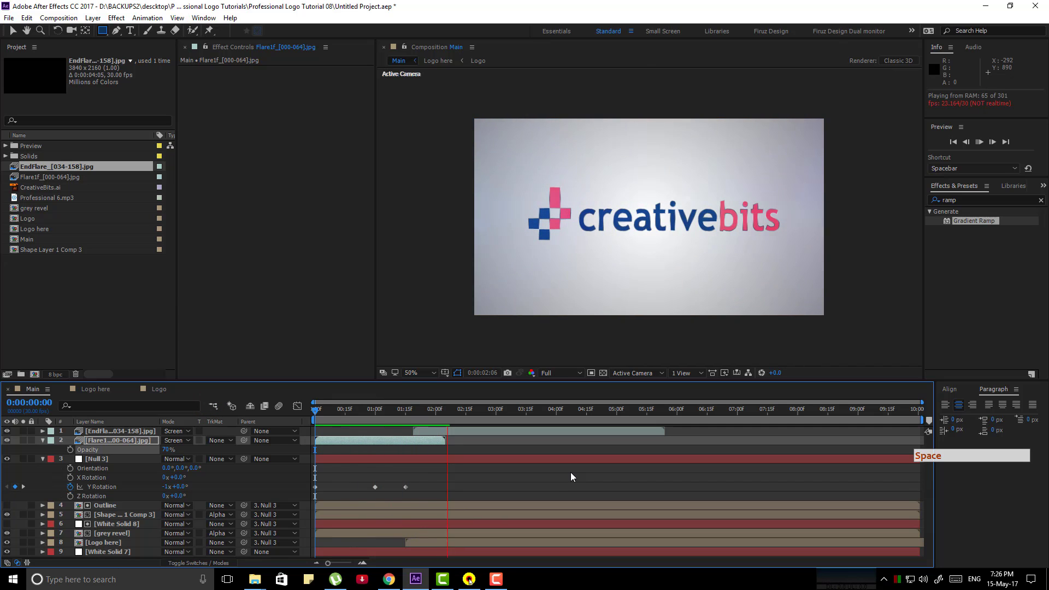
click(435, 411)
drag(435, 411, 414, 430)
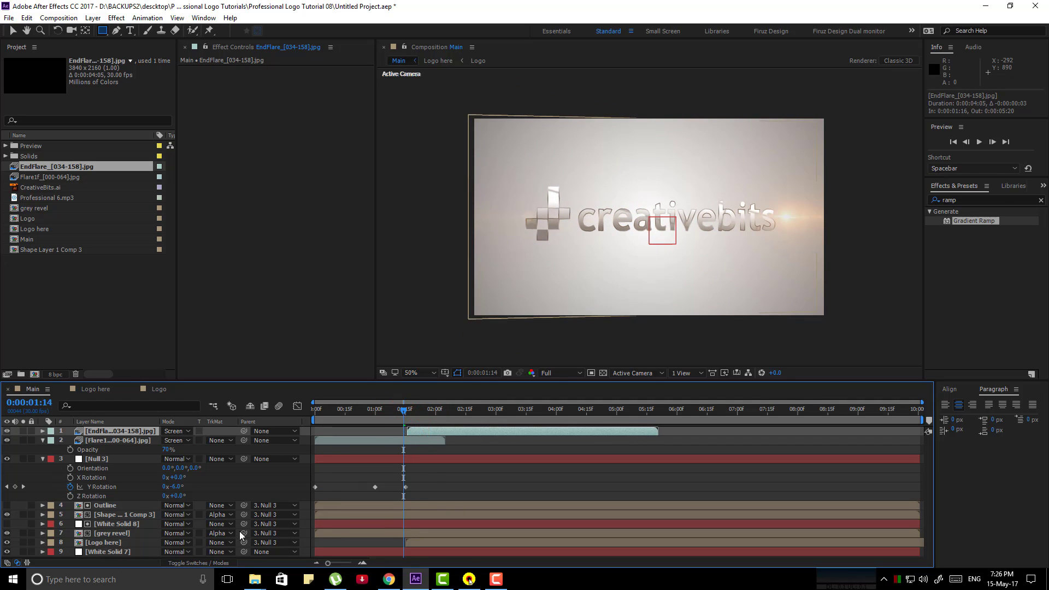
Add Professional 6.mp3 to the composition and preview with music.
drag(57, 197, 124, 559)
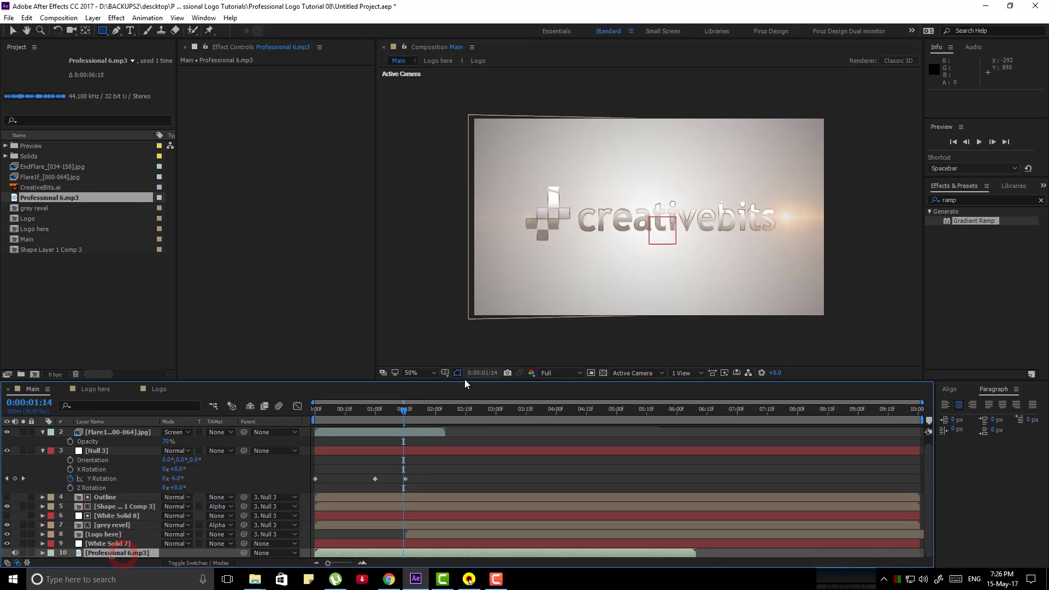
key(Home)
key(space)
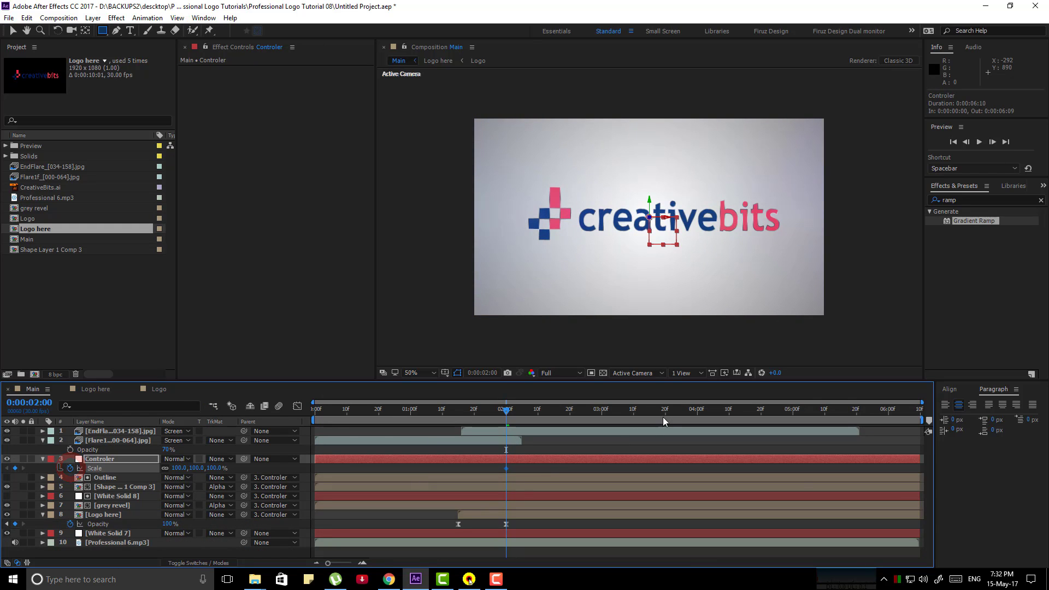
Add an 80% Scale keyframe on the Controler at 0:00:06:09.
drag(664, 421, 967, 415)
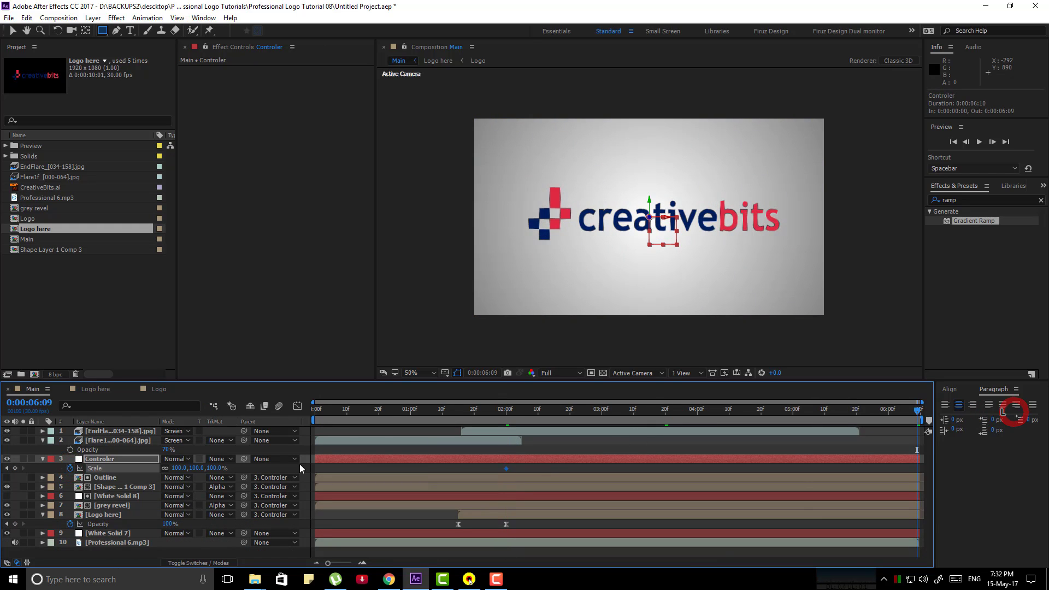
click(179, 469)
text(80)
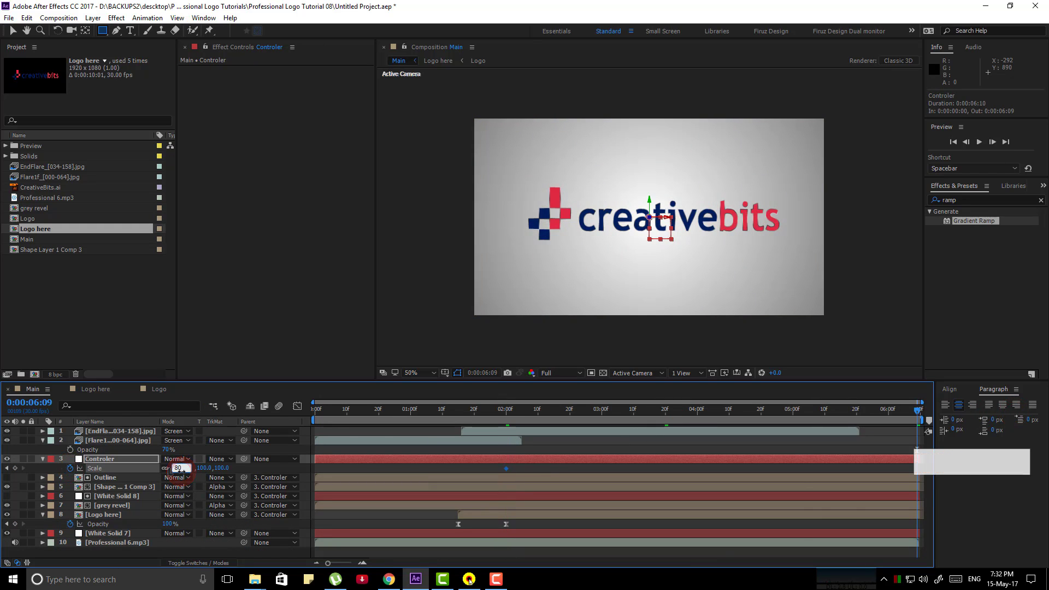
key(Return)
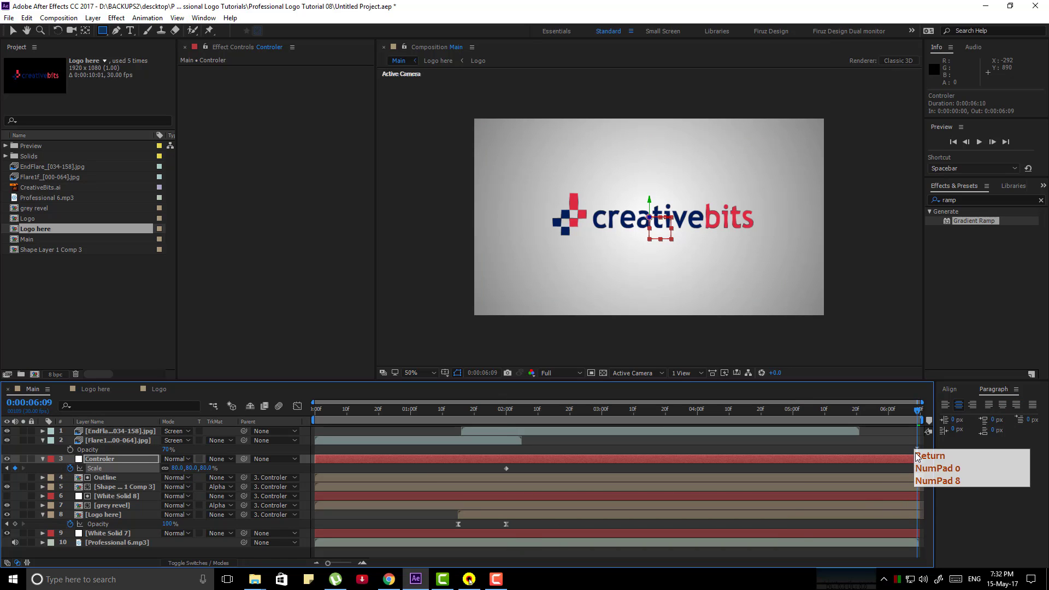
Apply Easy Ease to the 80% scale keyframe and preview the scaling.
right_click(918, 449)
click(963, 443)
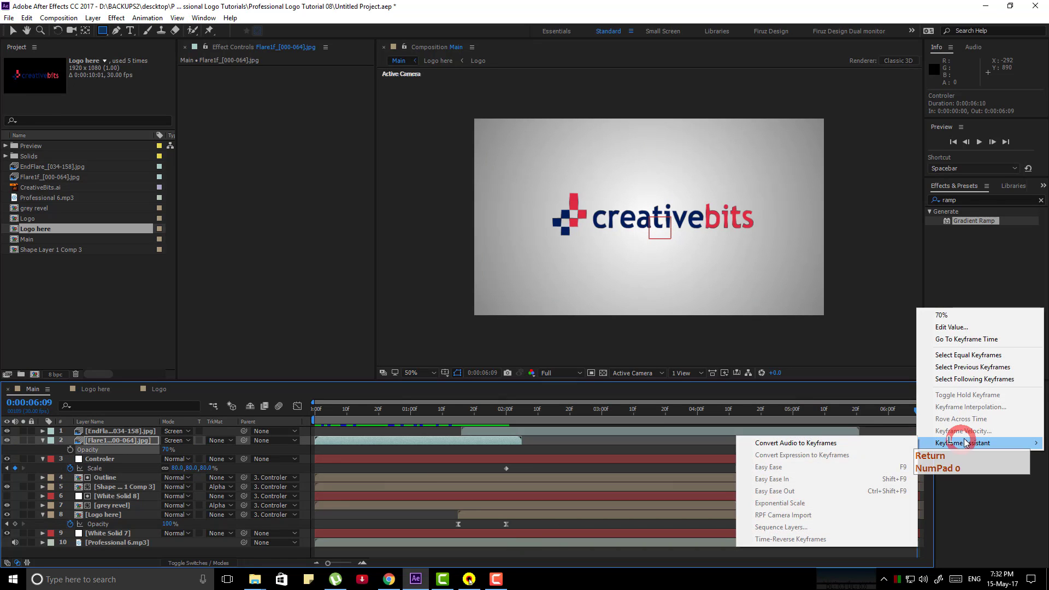
click(661, 441)
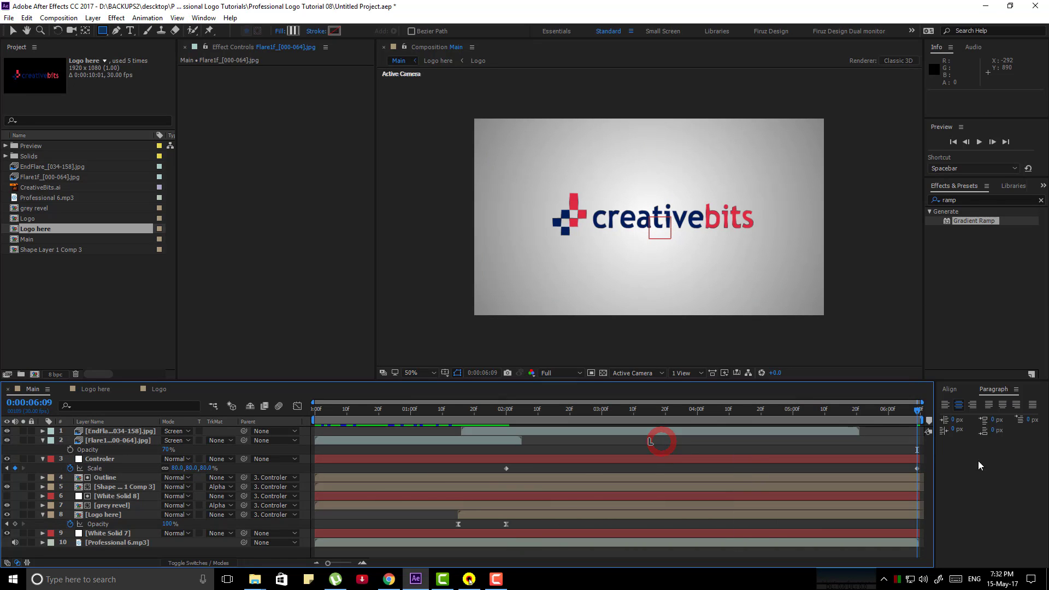
right_click(918, 468)
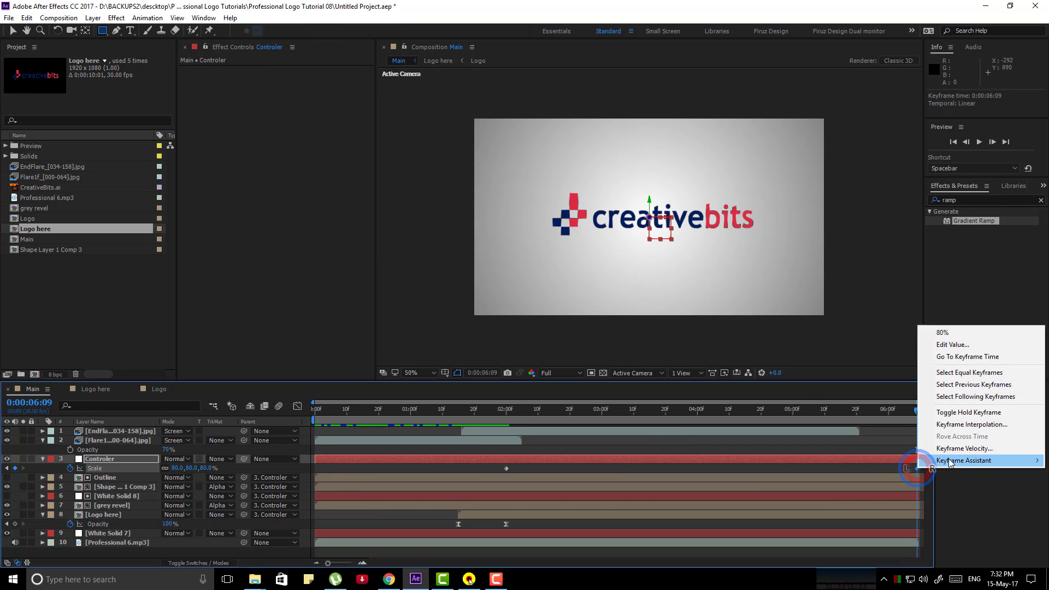
mouse_move(968, 460)
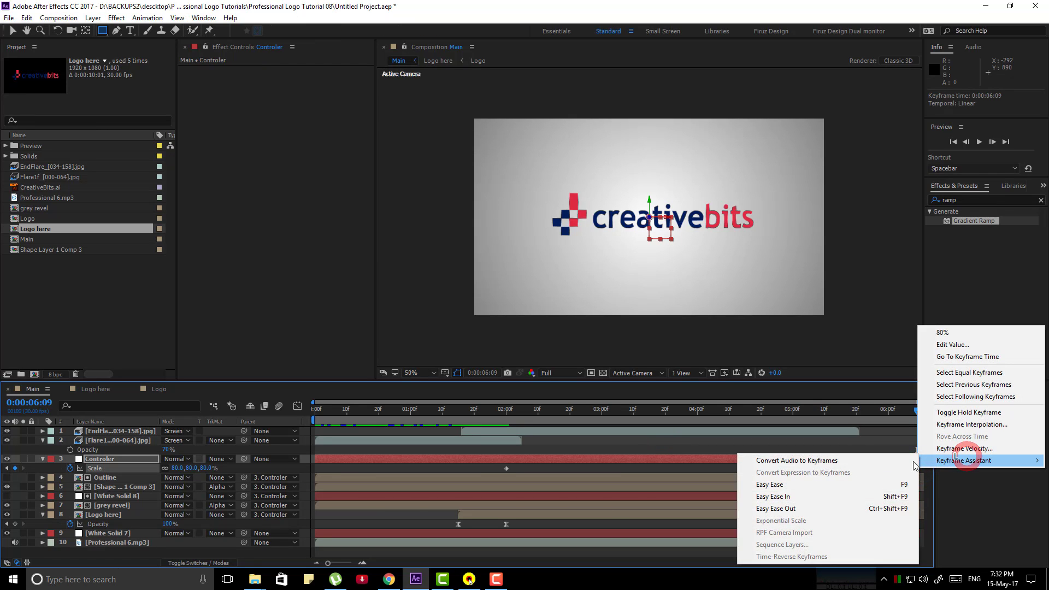
click(809, 503)
click(808, 413)
key(space)
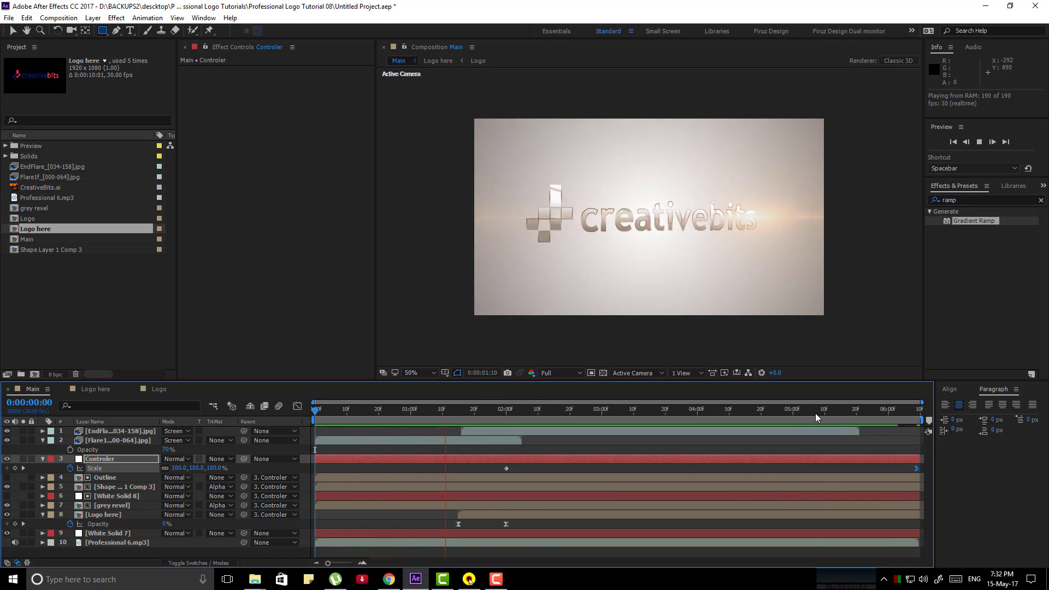